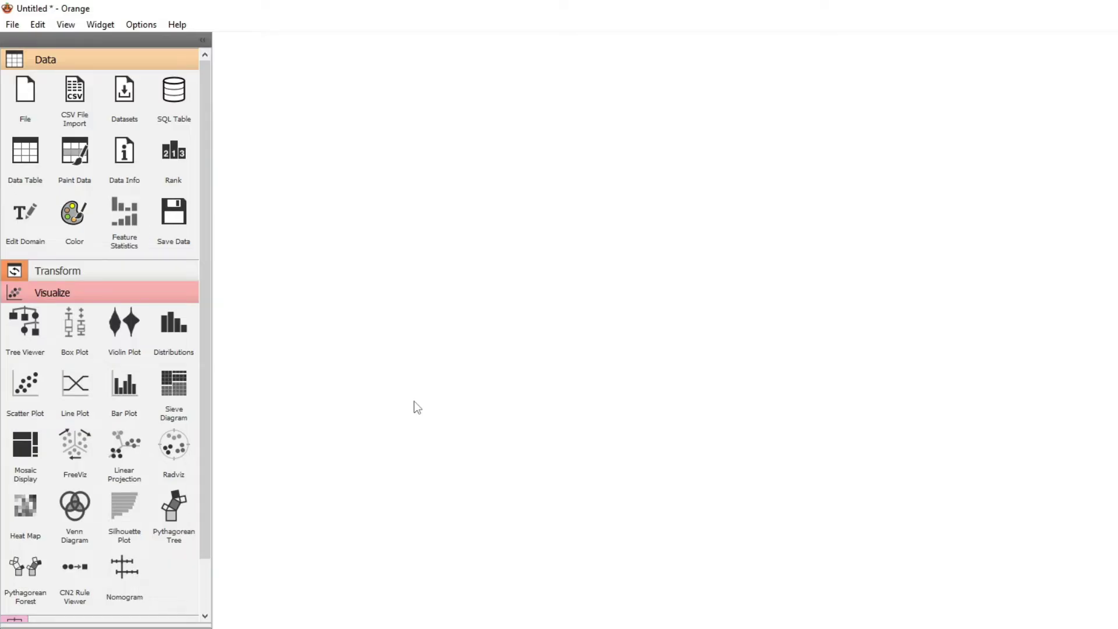
- Add a File widget to the canvas and check that data.csv is loaded with CO2 as the target
drag(35, 101, 305, 181)
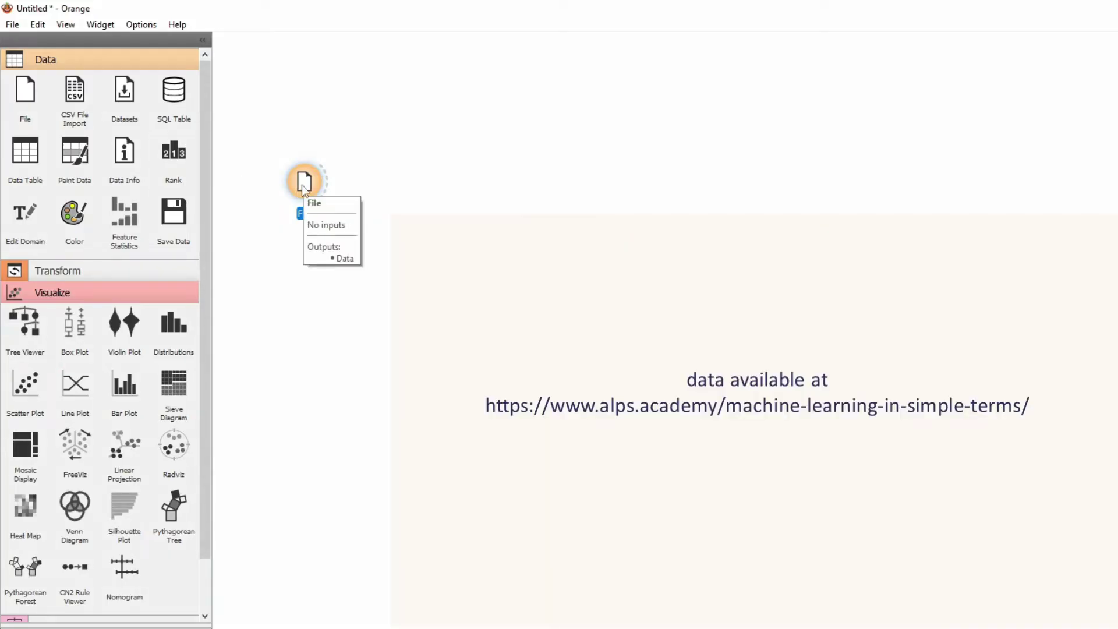
double_click(302, 184)
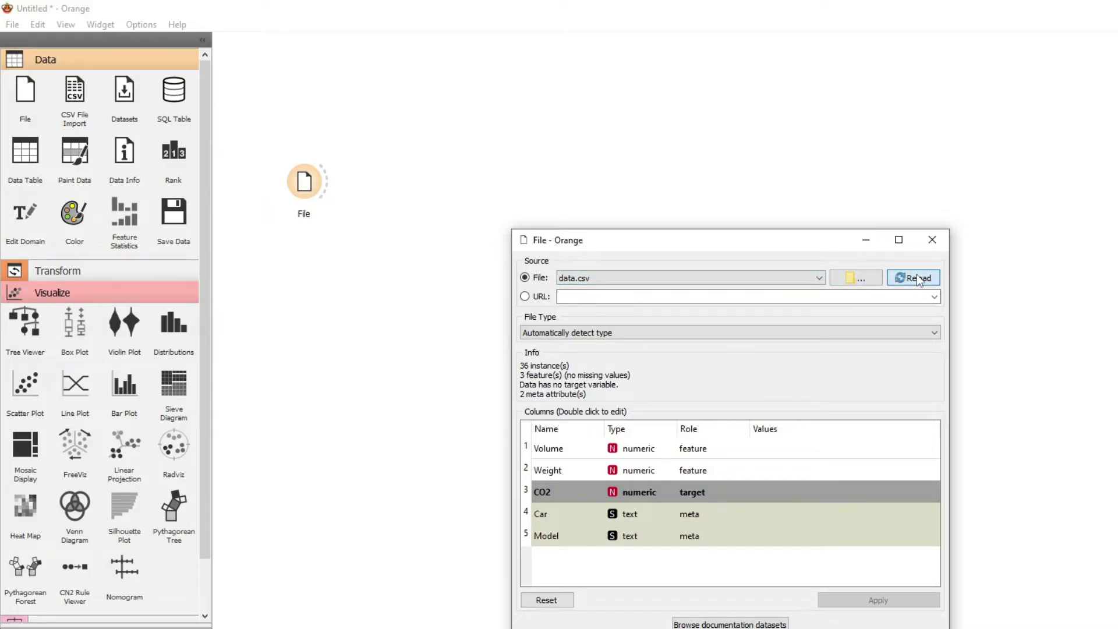
click(932, 239)
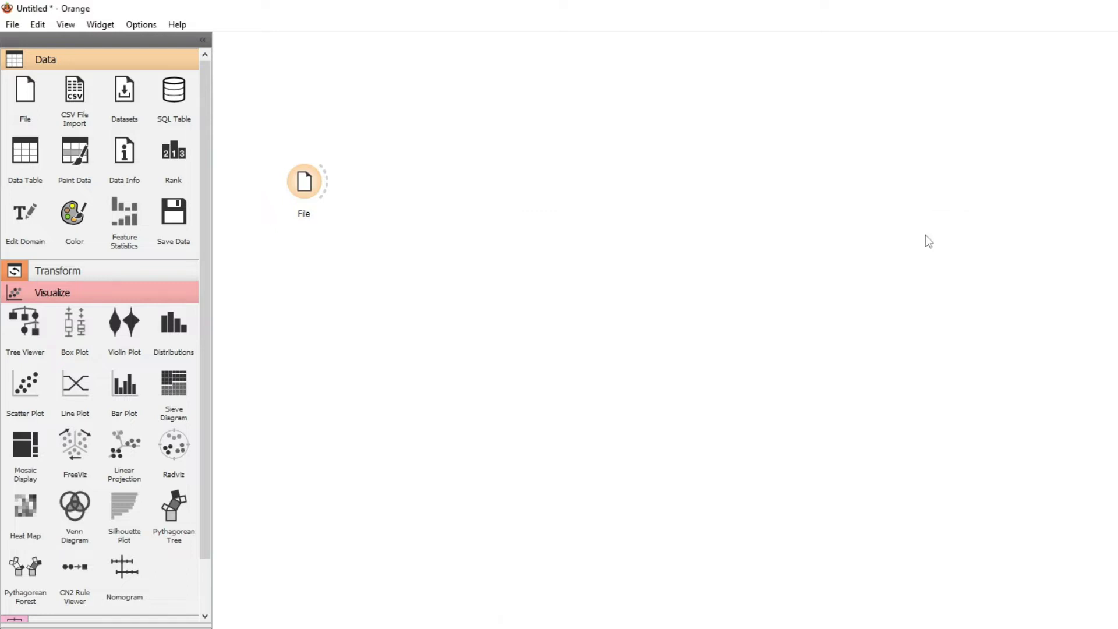
- Add a Data Table connected to File and view the loaded car data in it
drag(25, 151, 407, 135)
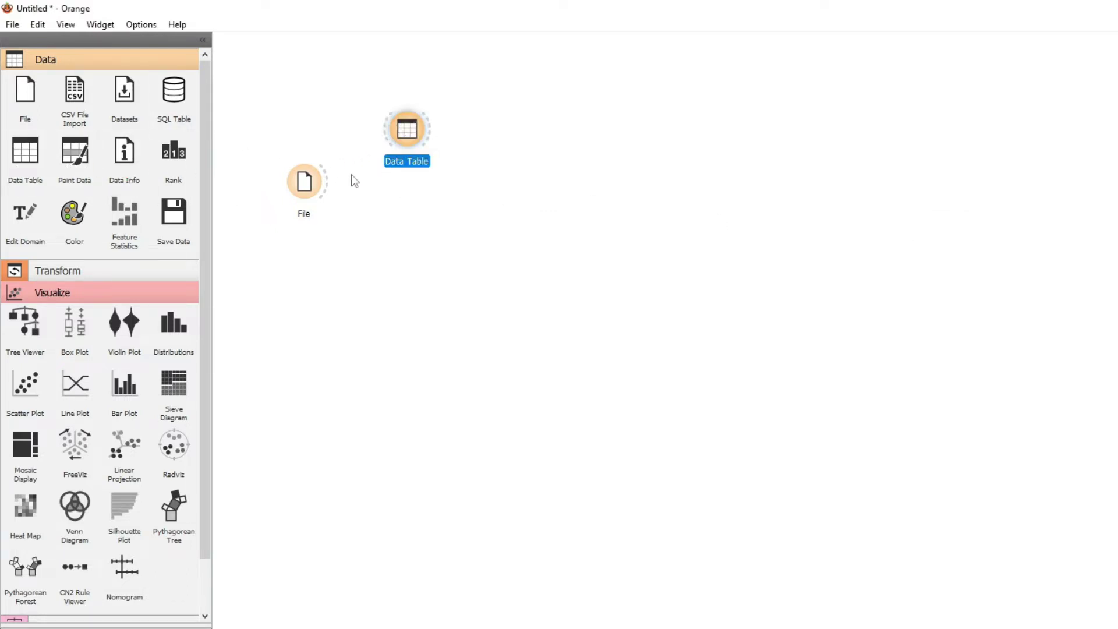
drag(324, 184, 382, 132)
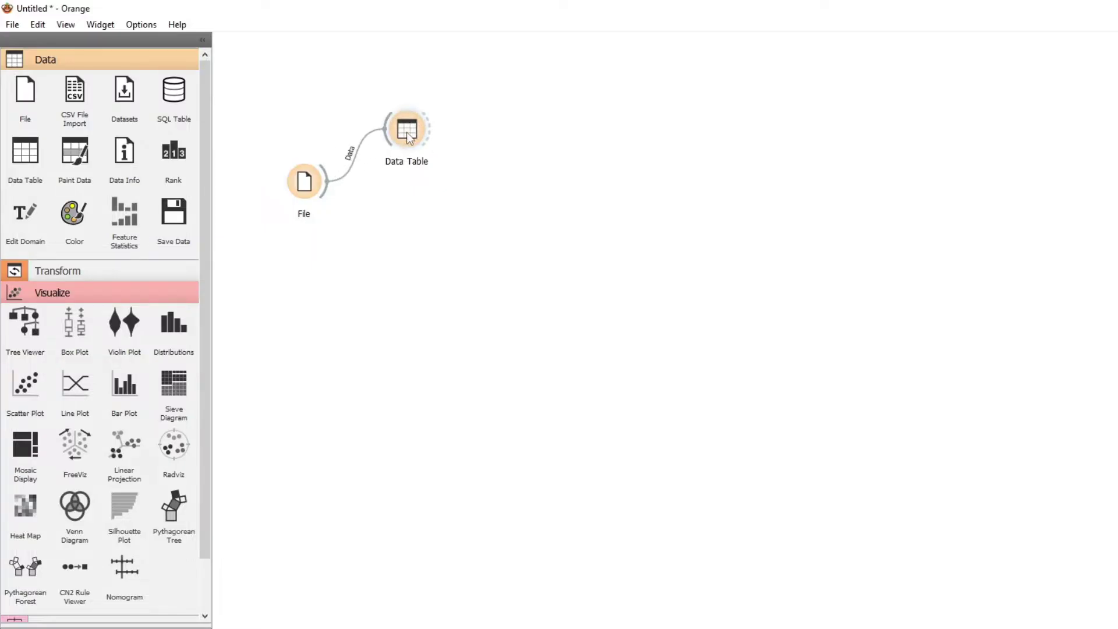
double_click(406, 129)
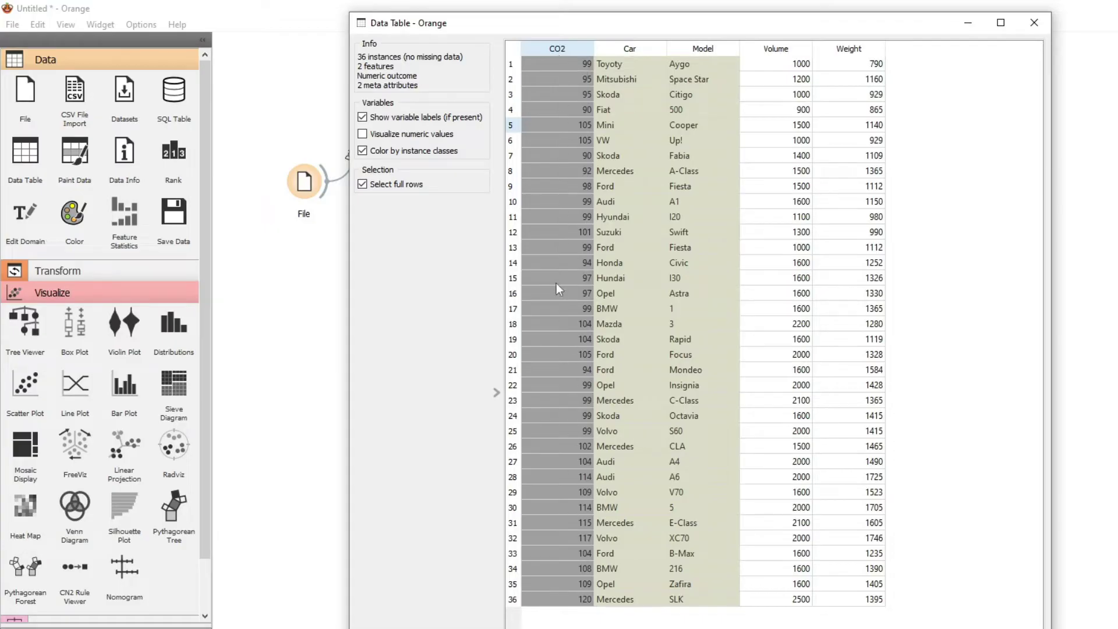
click(1034, 22)
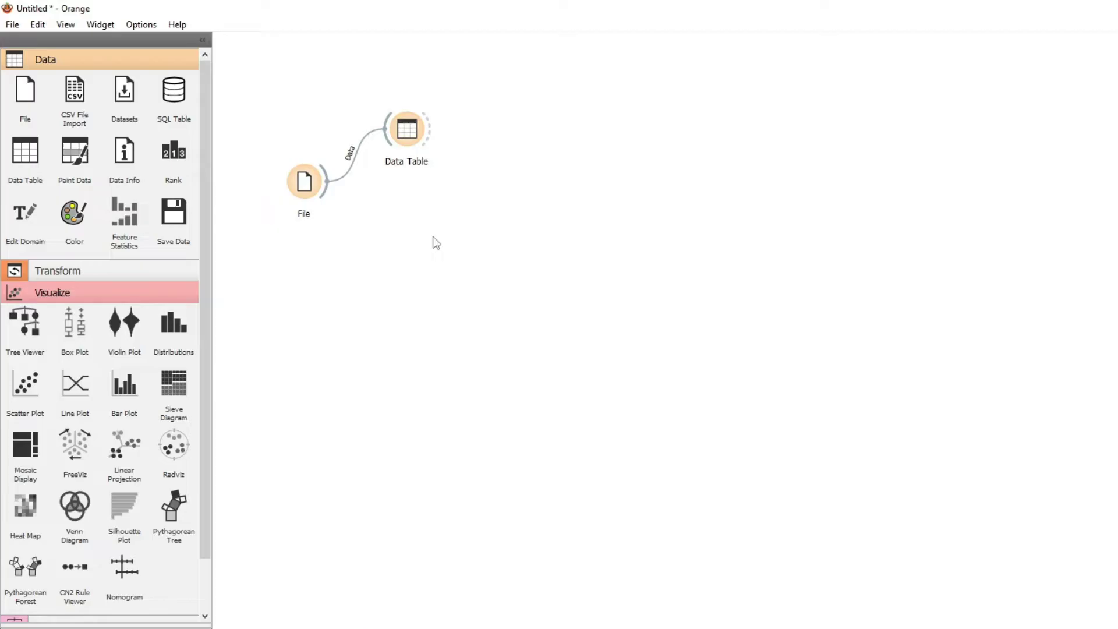
- Add a Select Columns widget below the Data Table and connect File to it
right_click(443, 221)
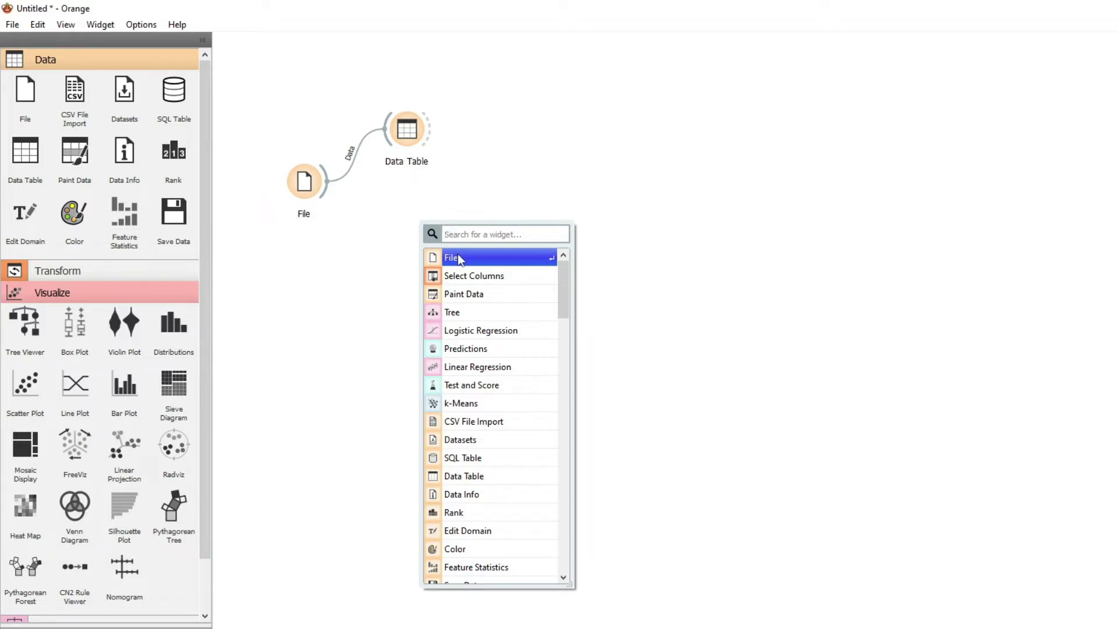
click(469, 279)
right_click(473, 280)
click(486, 253)
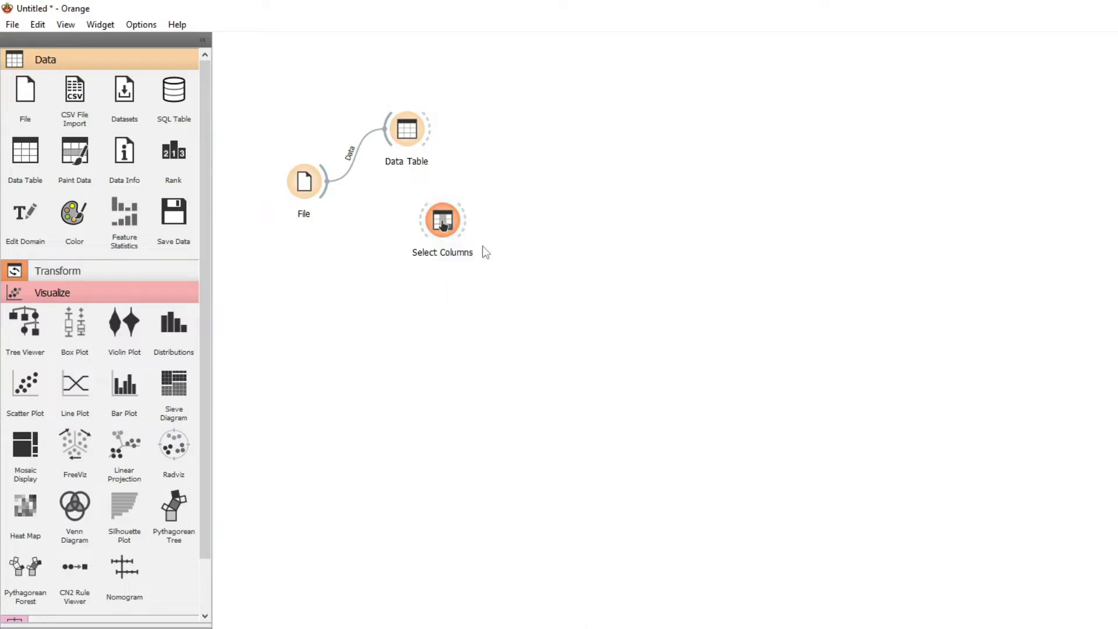
drag(326, 184, 357, 191)
drag(407, 218, 408, 220)
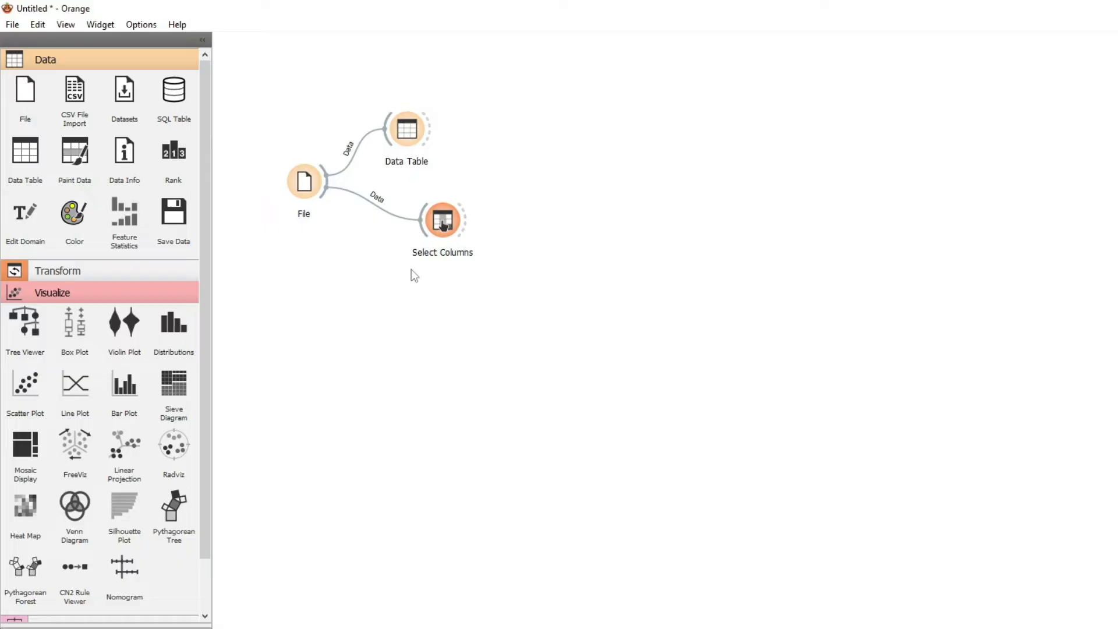
- In Select Columns, move Volume to the ignored variables so that Weight is the only feature
double_click(443, 220)
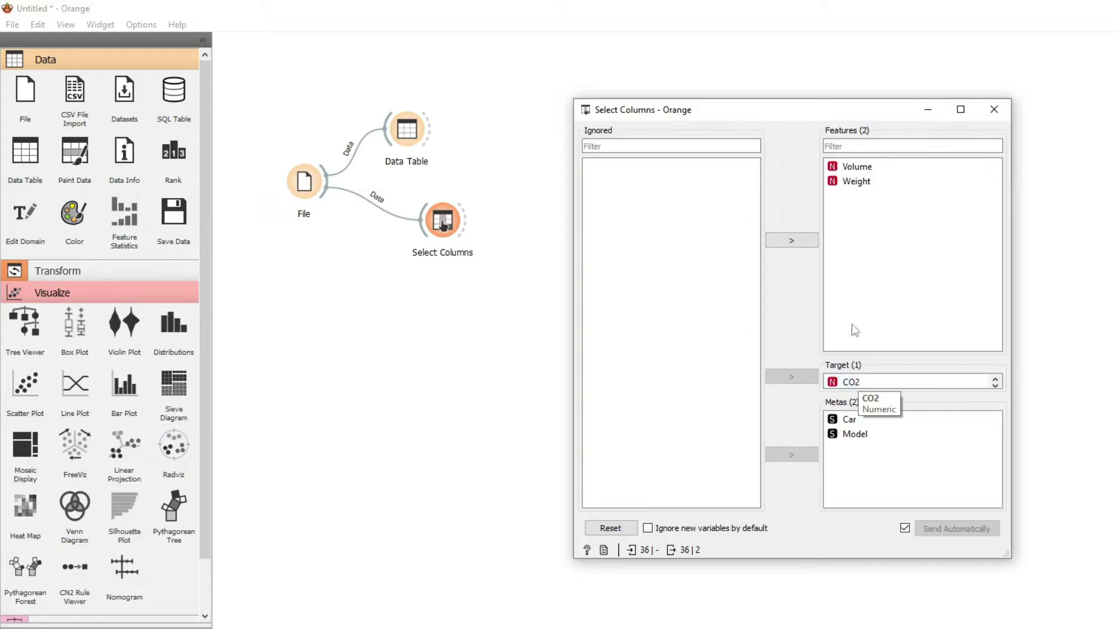
click(856, 167)
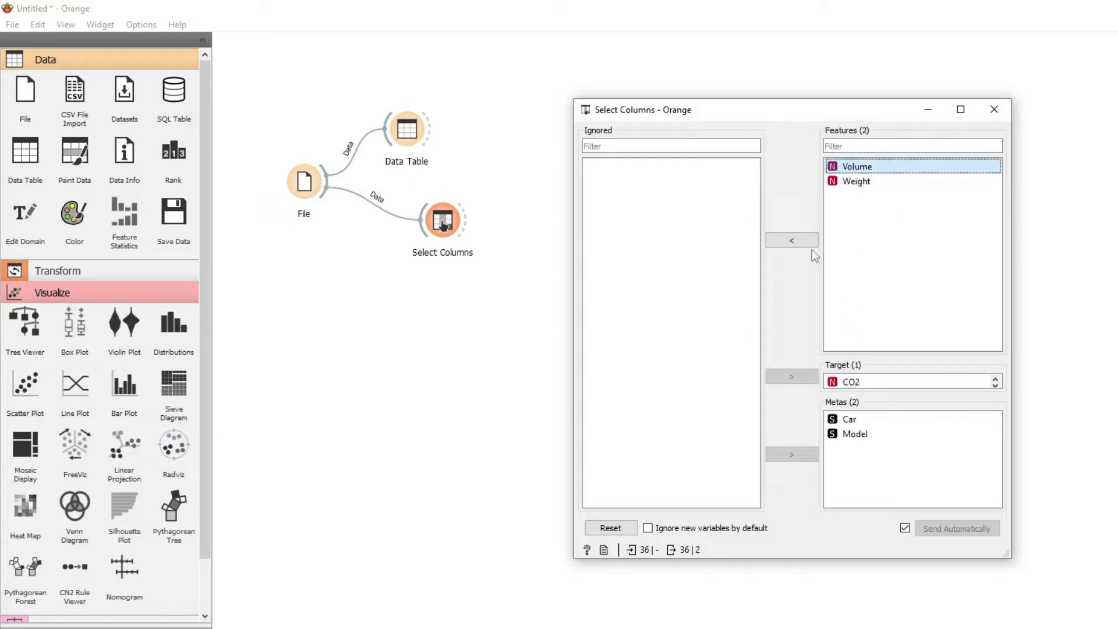
click(791, 240)
click(854, 168)
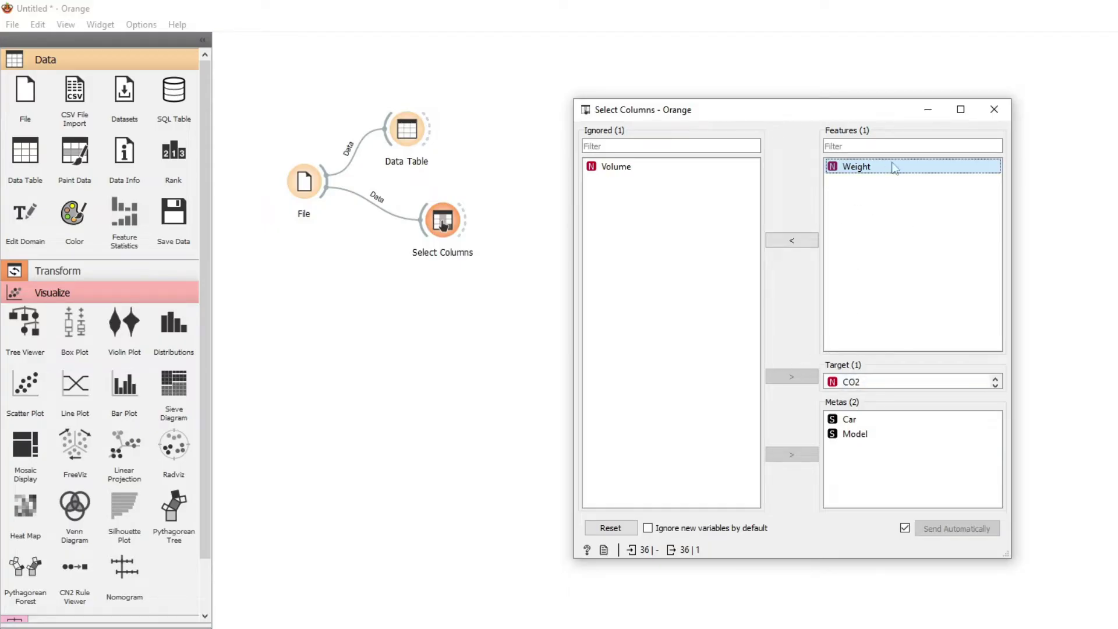
click(994, 110)
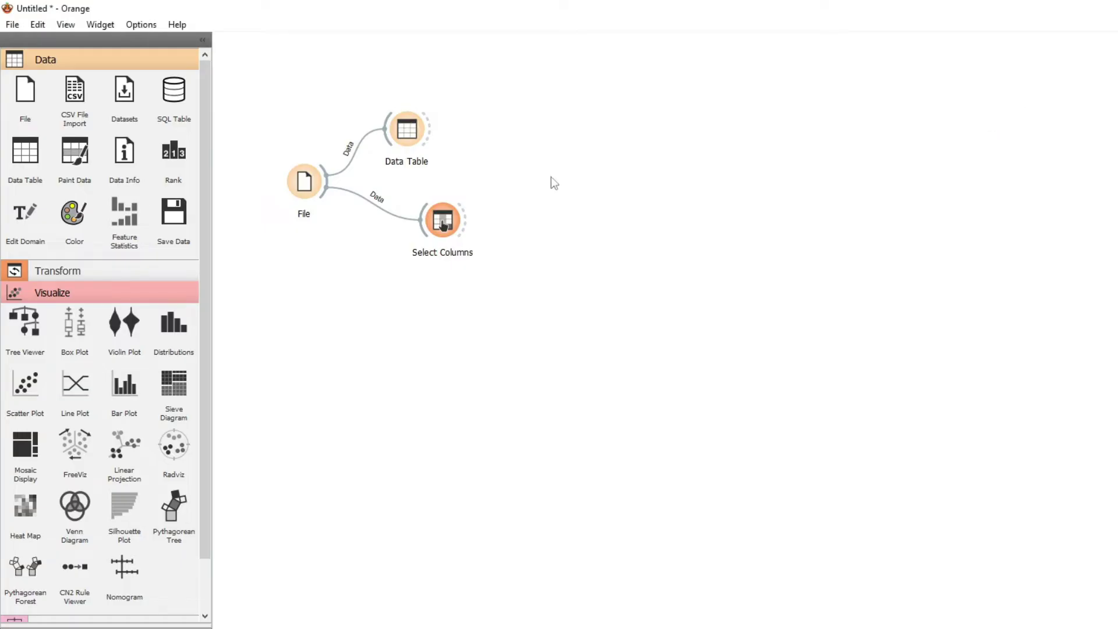
- Add a Test and Score widget beside Select Columns and connect Select Columns' data to it
right_click(562, 190)
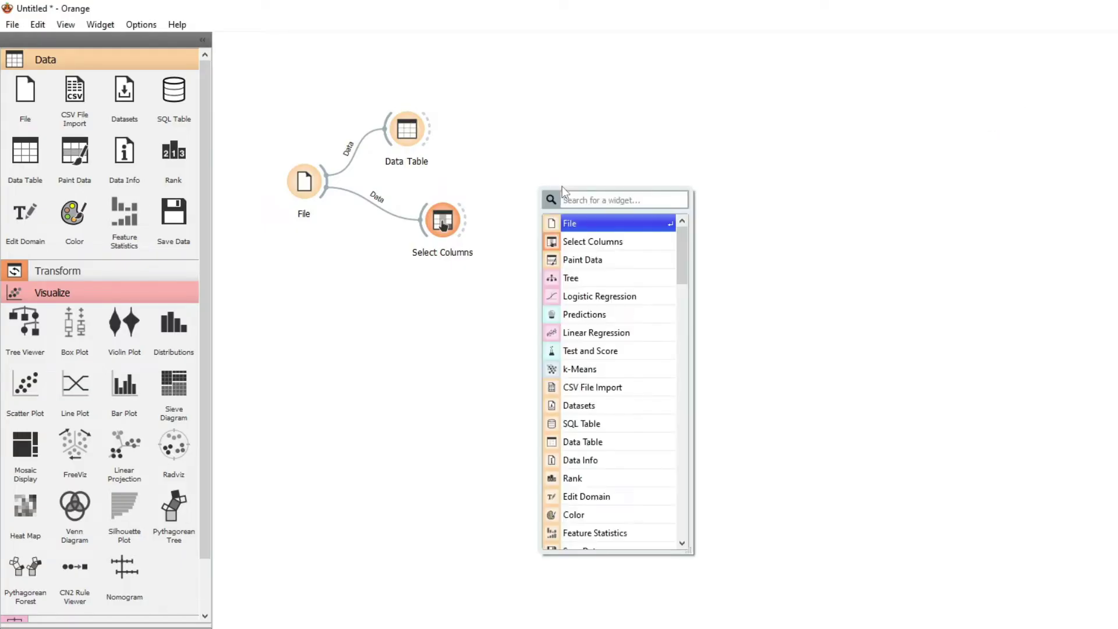
text(tes)
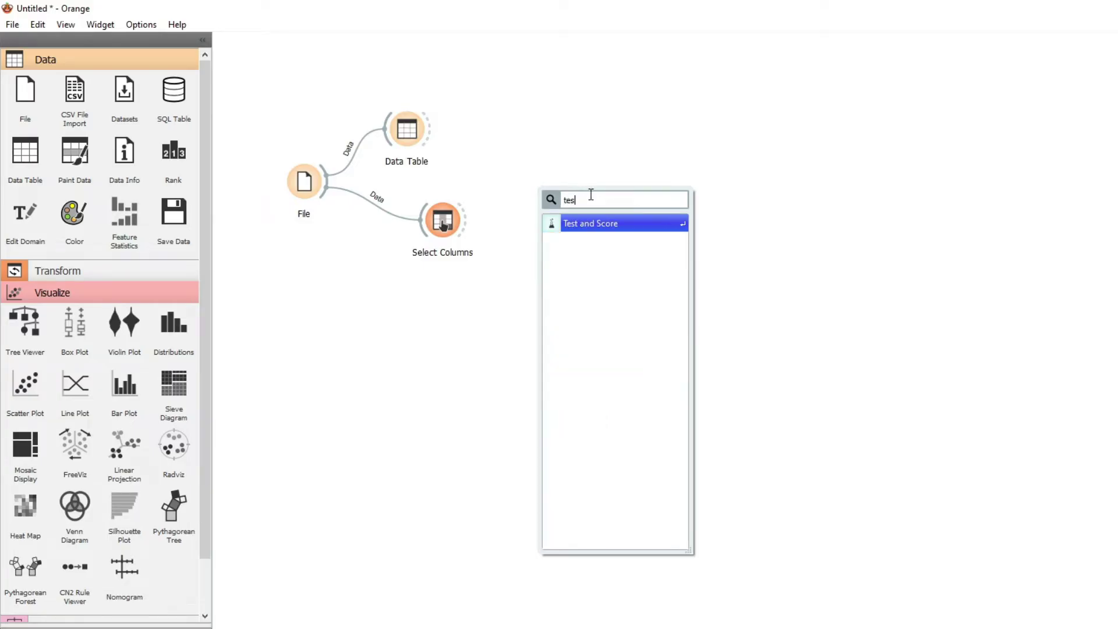
click(599, 224)
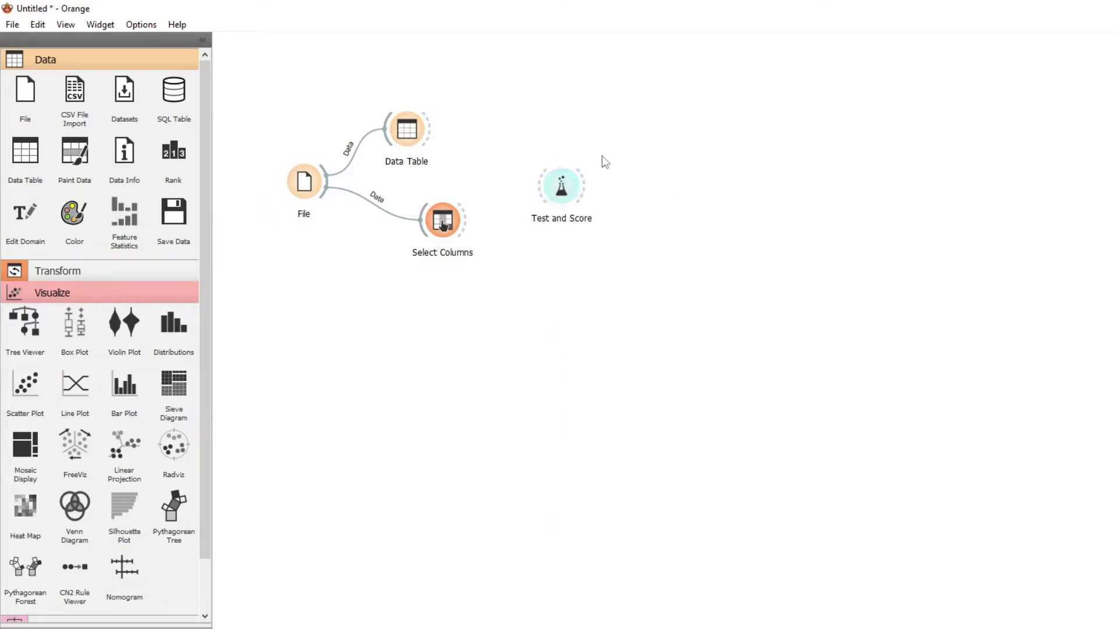
drag(563, 192, 561, 222)
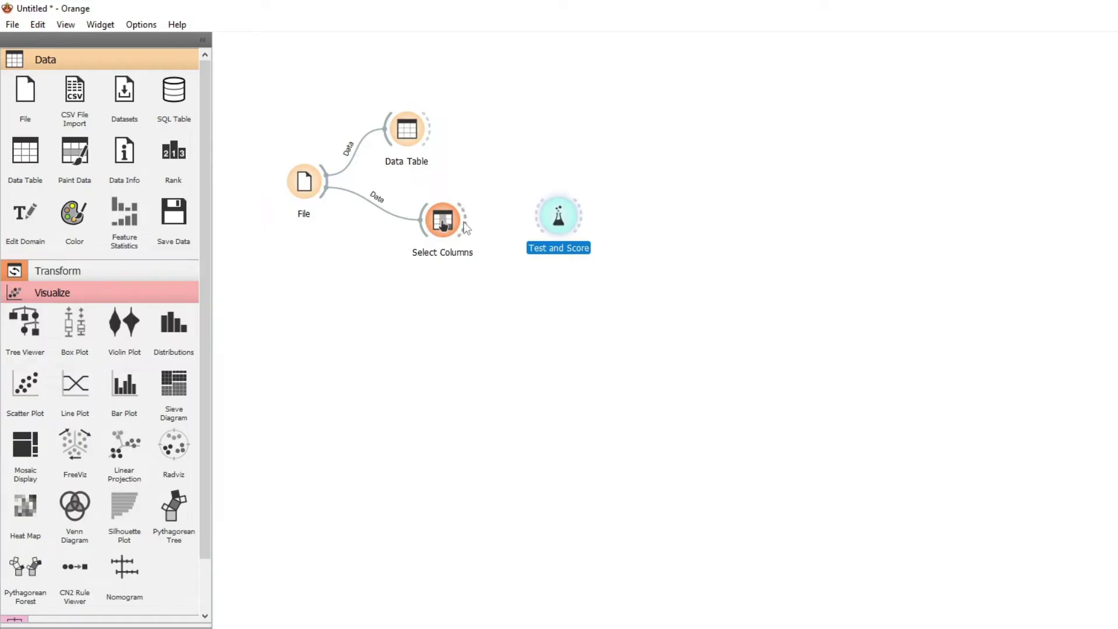
drag(466, 227, 549, 236)
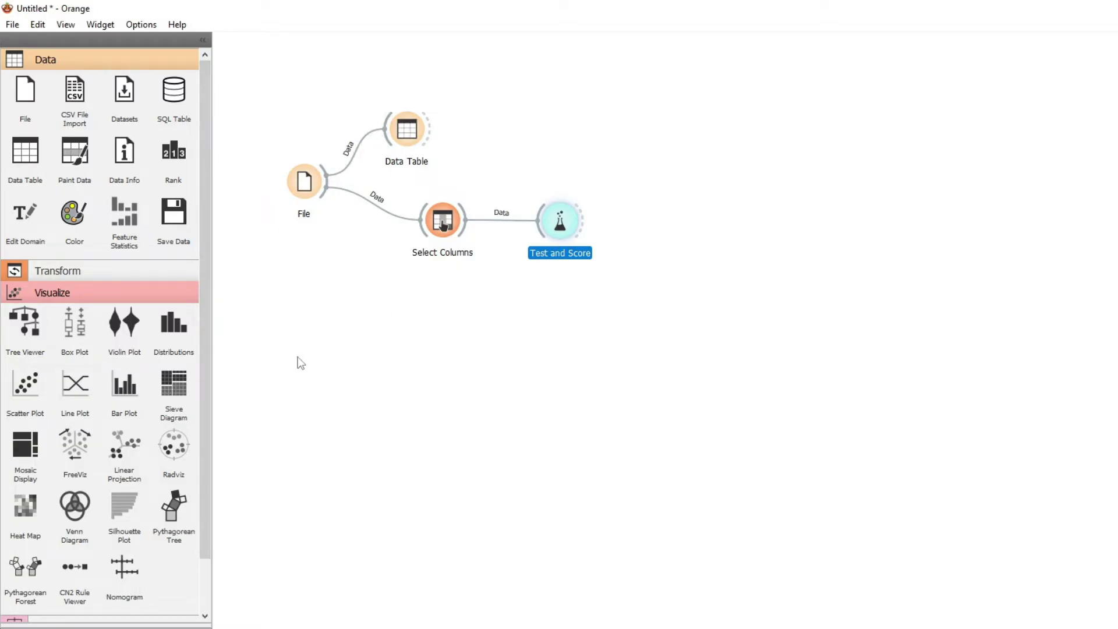
- Add a Linear Regression model fed by Select Columns and check its parameters
click(57, 293)
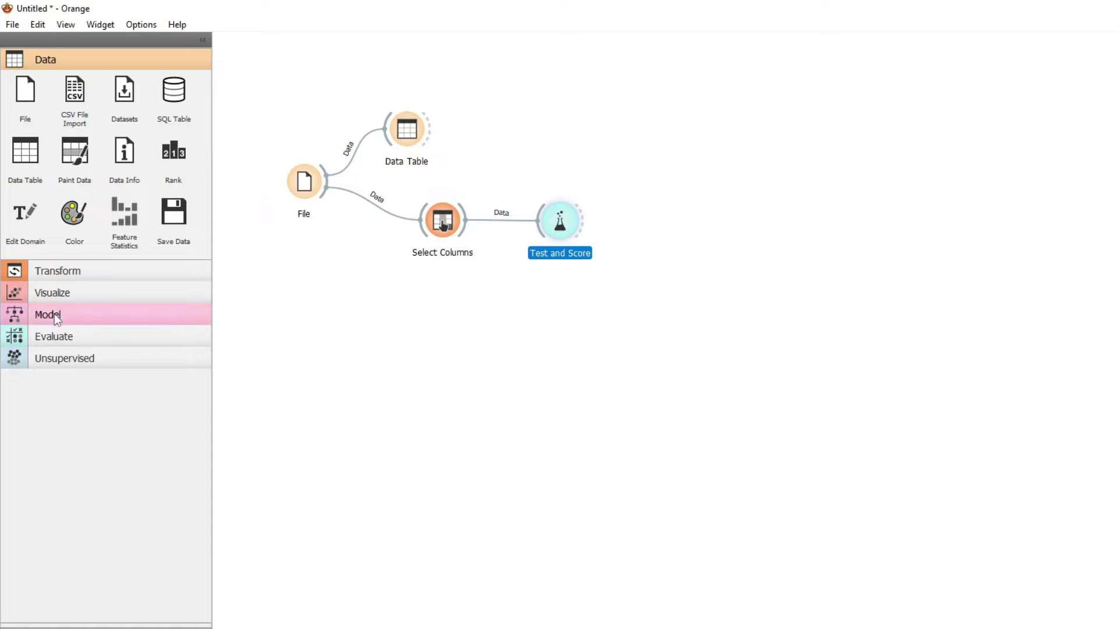
click(55, 313)
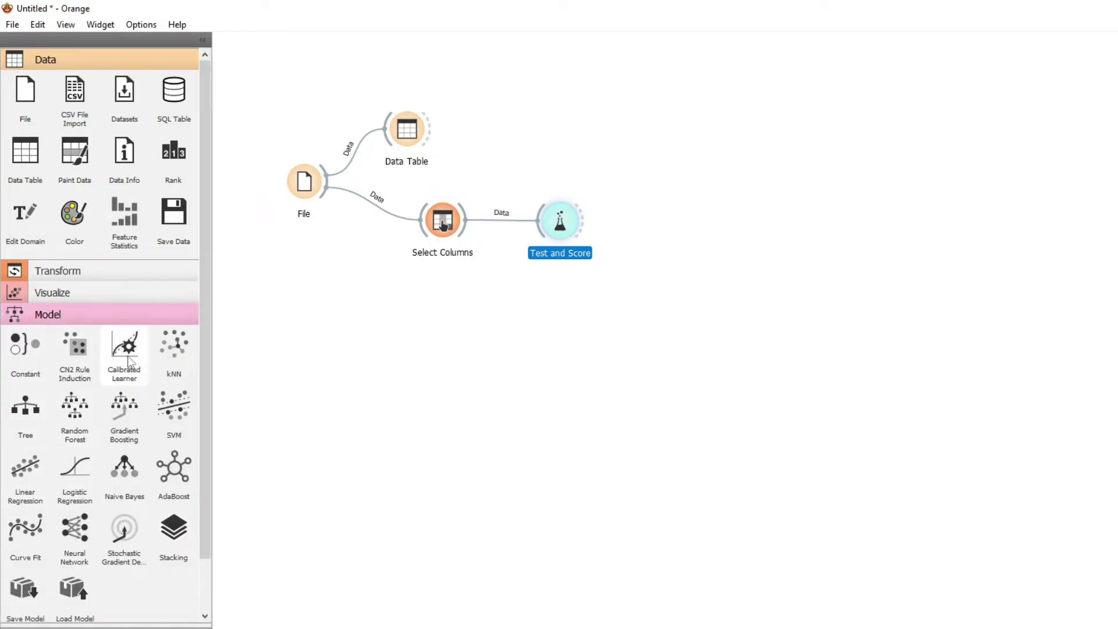
drag(25, 473, 546, 310)
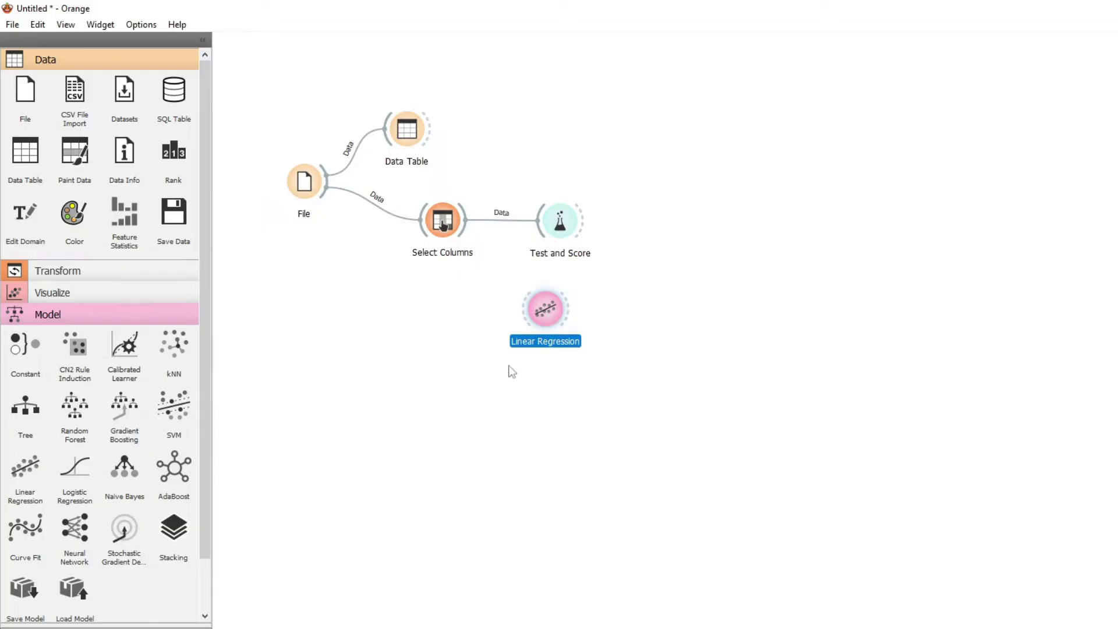
drag(466, 223, 518, 313)
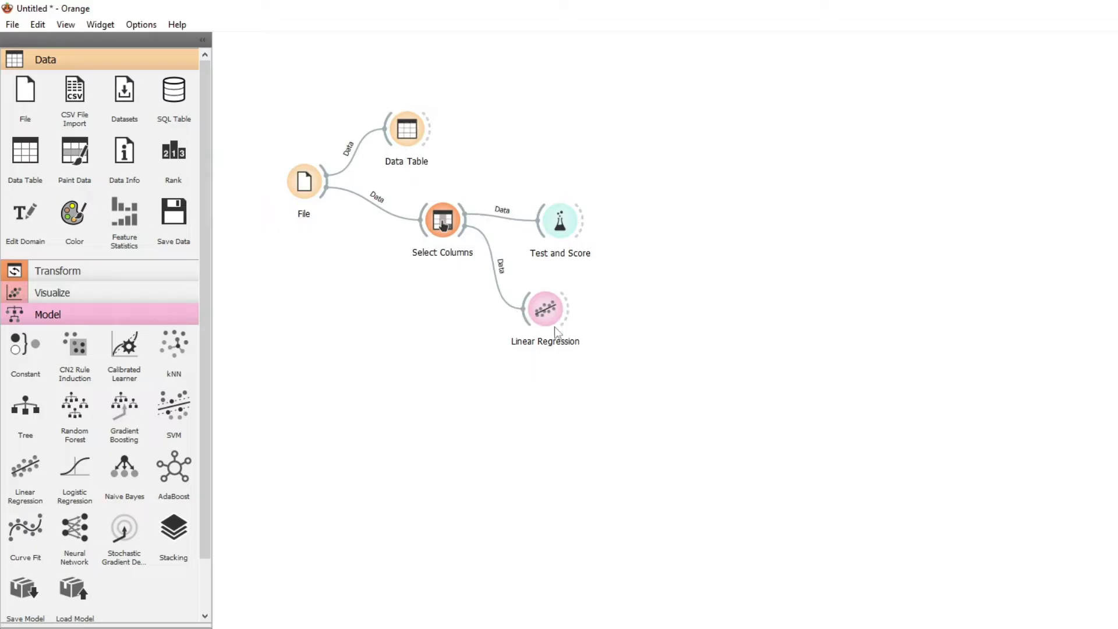
double_click(549, 313)
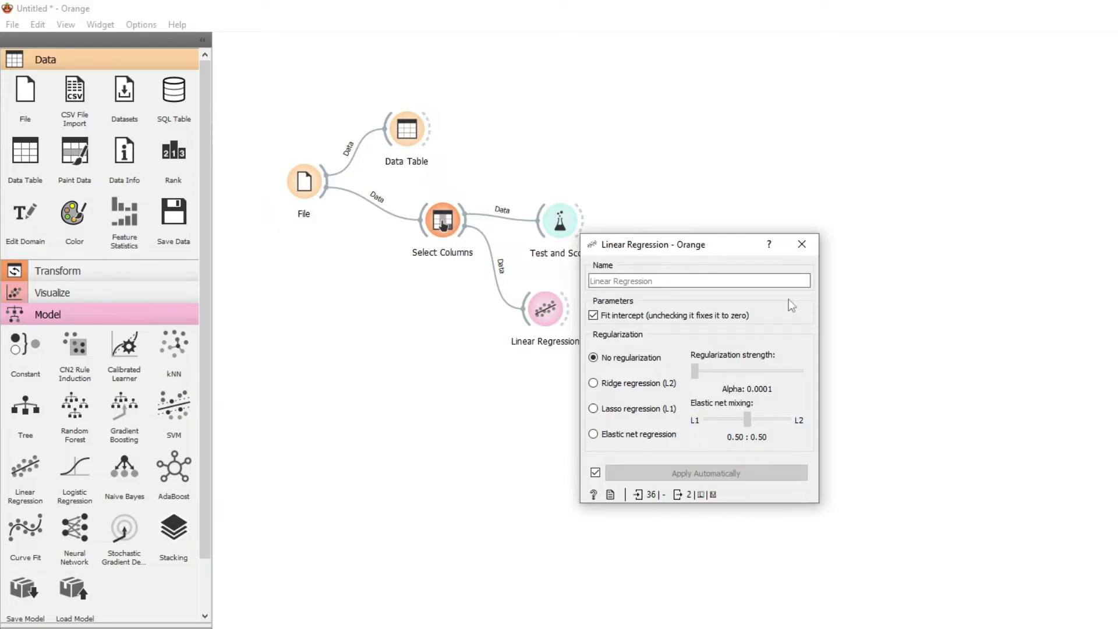
click(802, 245)
- Connect Linear Regression as the learner of Test and Score, and send the resulting predictions to a new Data Table
drag(553, 233, 664, 236)
drag(566, 309, 652, 225)
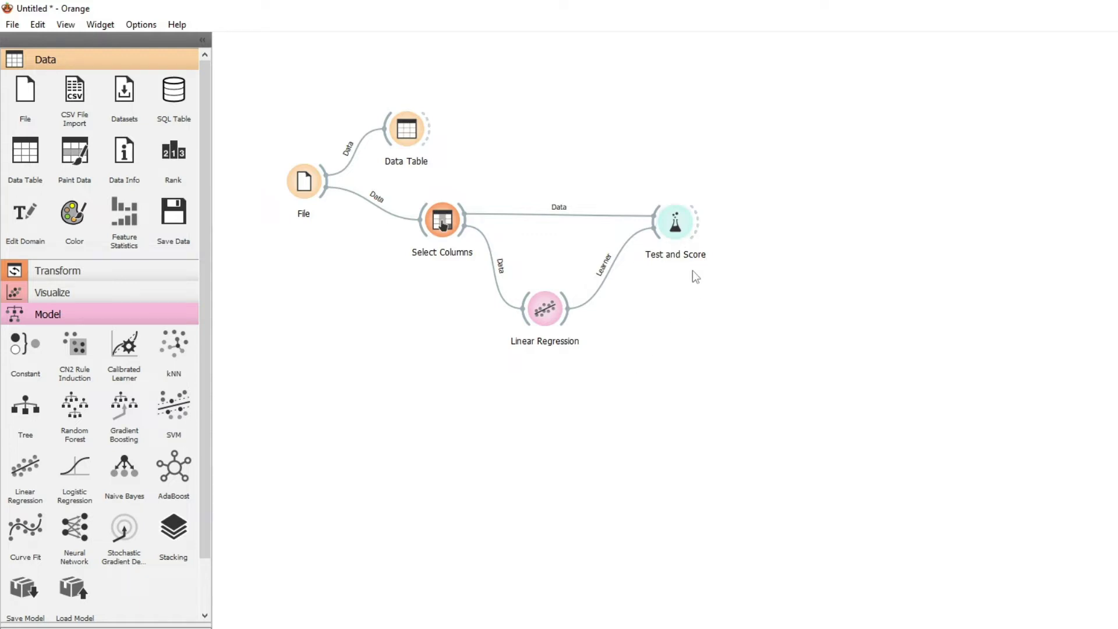
drag(29, 154, 785, 214)
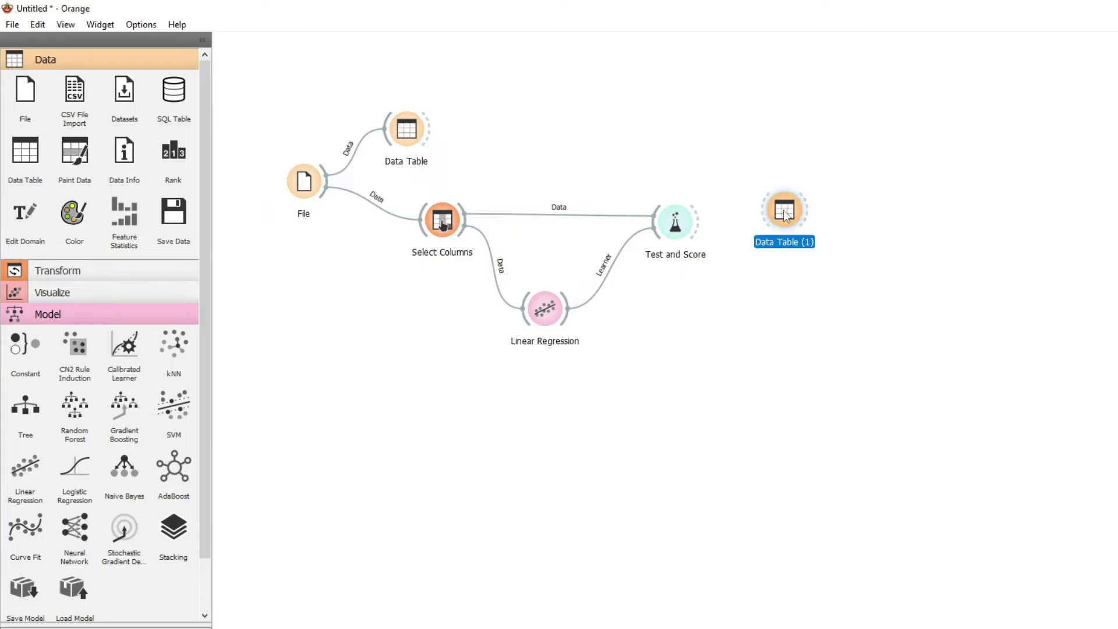
drag(700, 223, 762, 224)
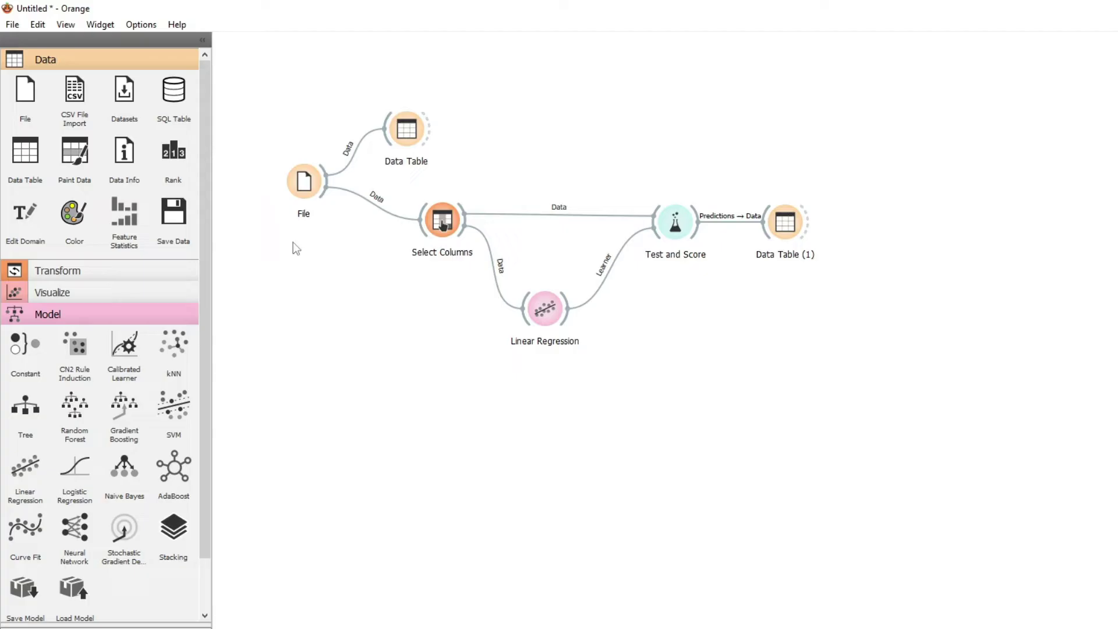
- Review the settings of the File, Select Columns and Linear Regression widgets
double_click(304, 182)
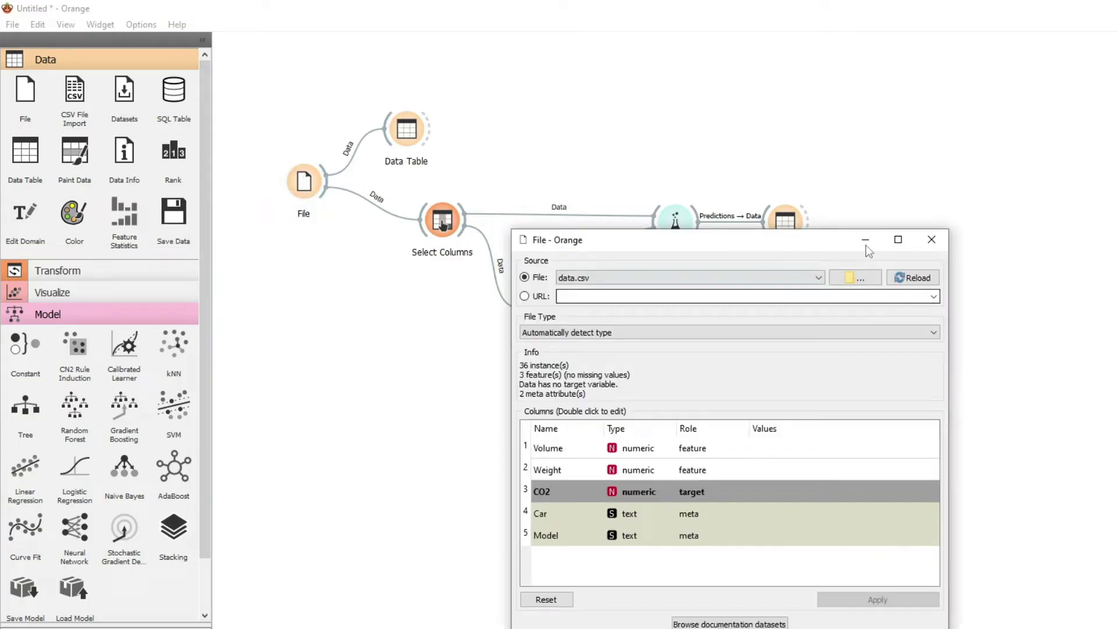
click(931, 241)
double_click(442, 221)
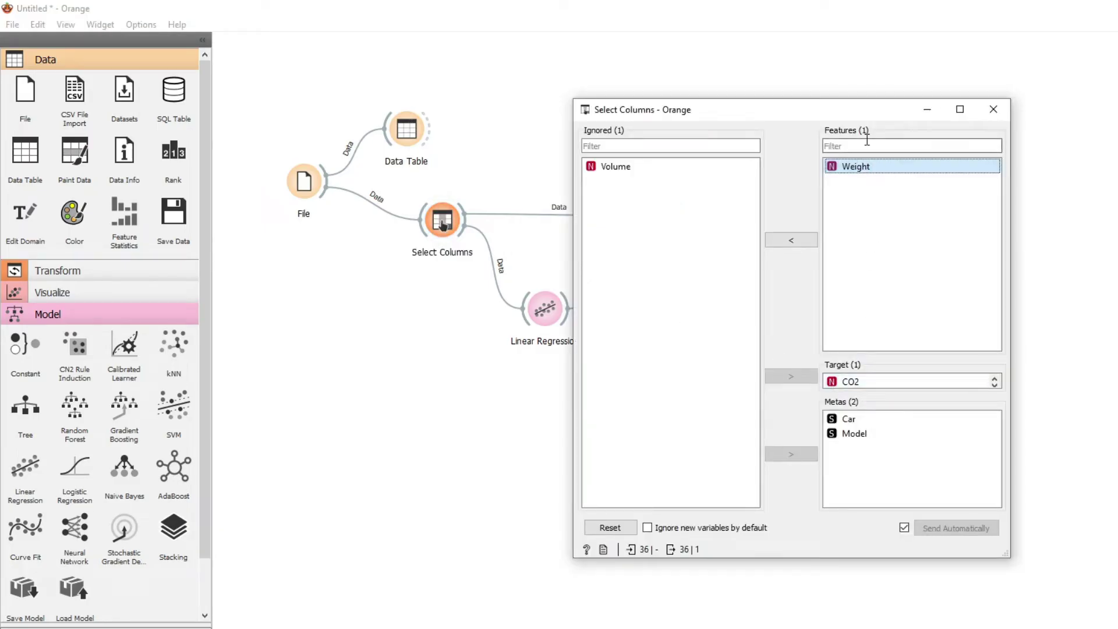
click(1000, 110)
click(547, 303)
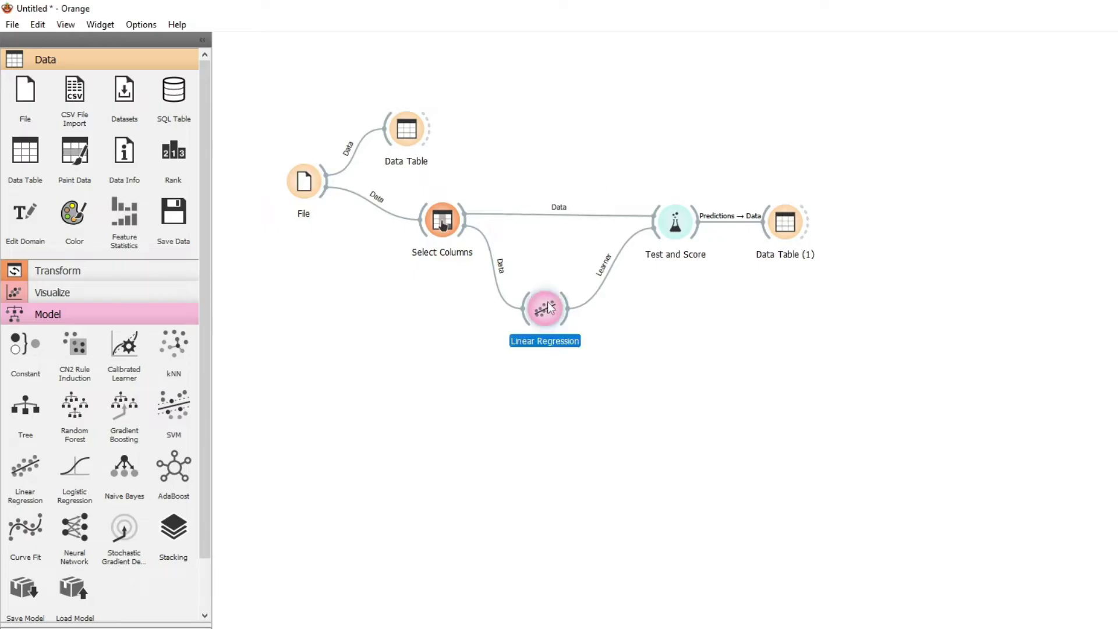
double_click(547, 301)
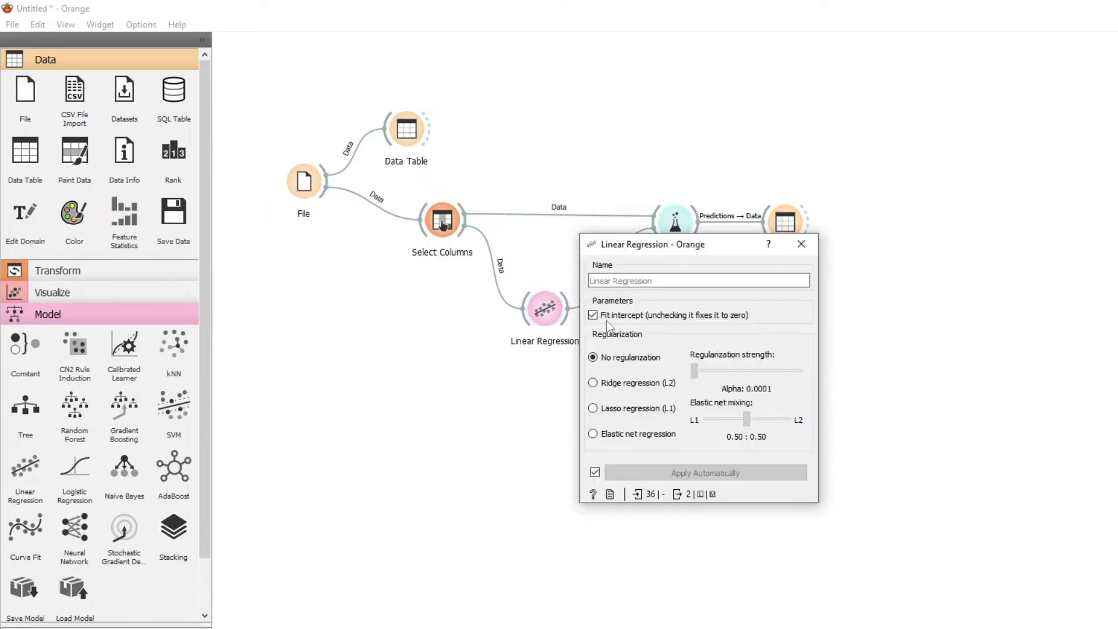
click(801, 245)
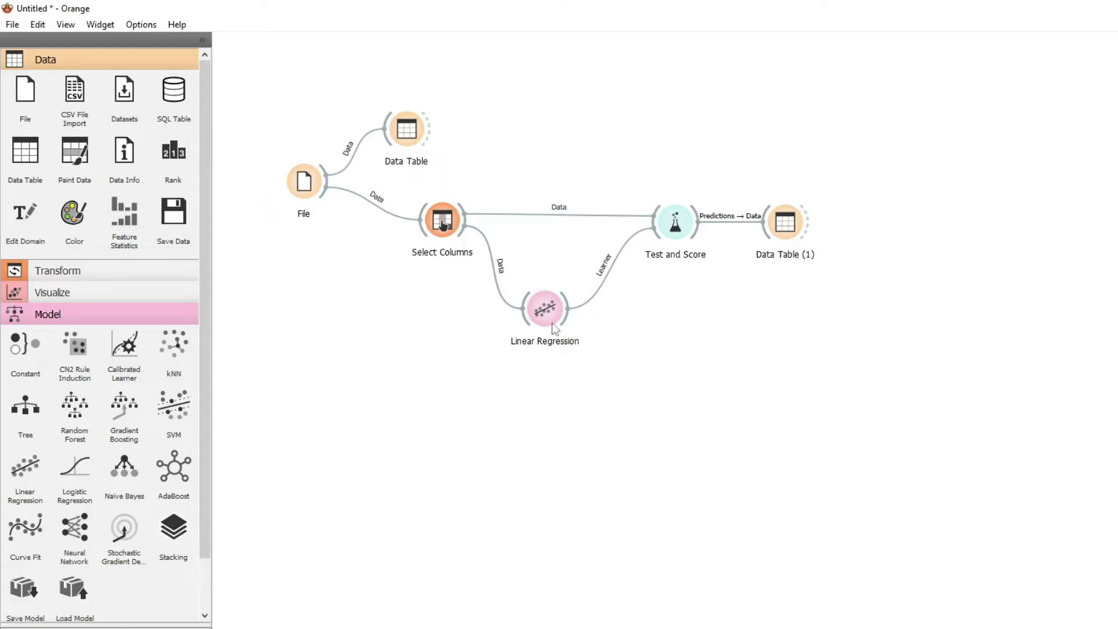
- Set Test and Score to evaluate the linear regression with Test on train data
double_click(676, 221)
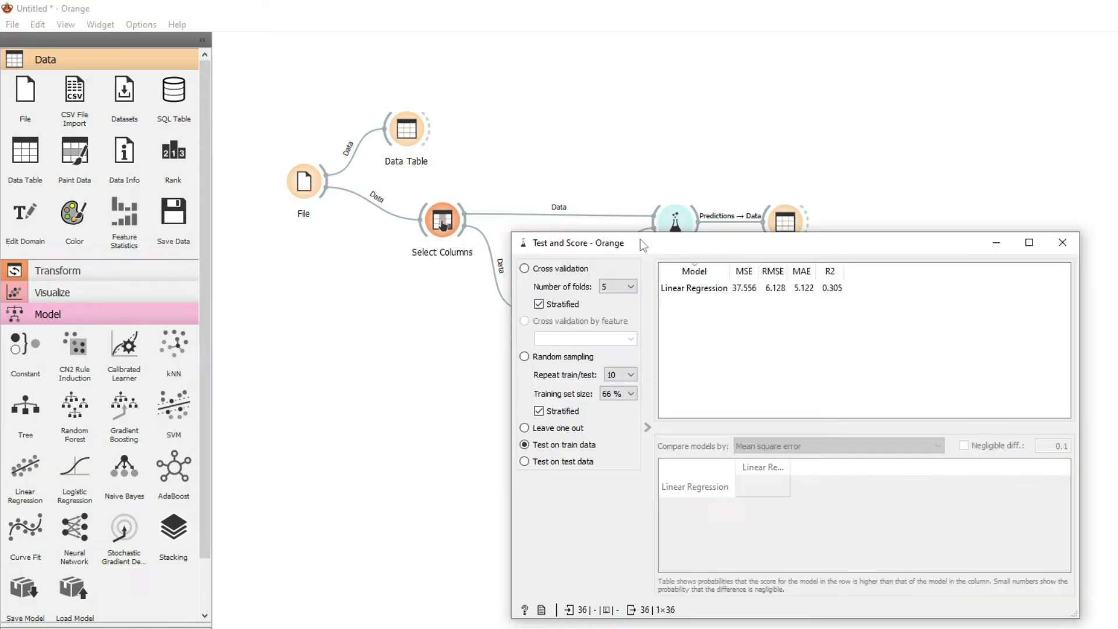
click(580, 428)
click(542, 447)
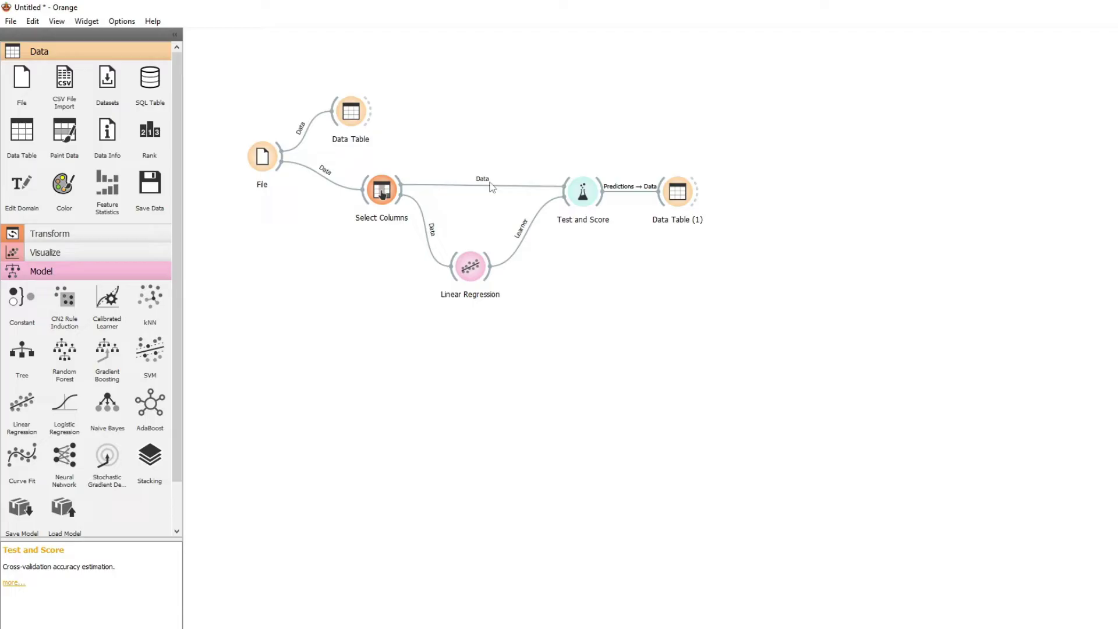
- View the linear regression predictions in the Data Table connected to Test and Score
double_click(676, 193)
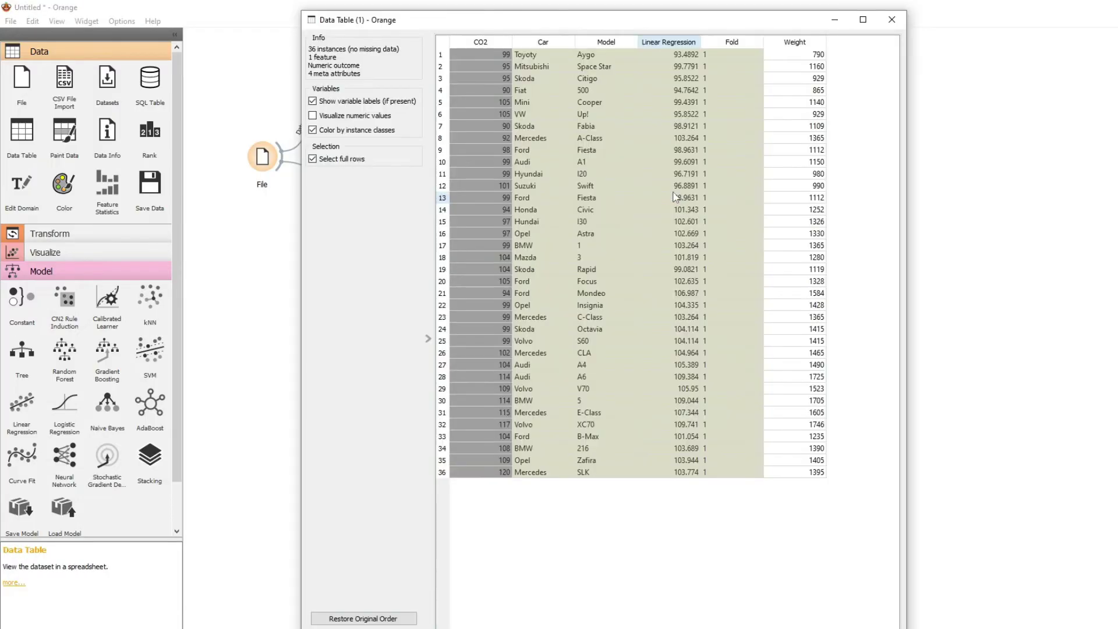
- Widen the Linear Regression column in the predictions Data Table so its full heading fits
drag(560, 16, 788, 86)
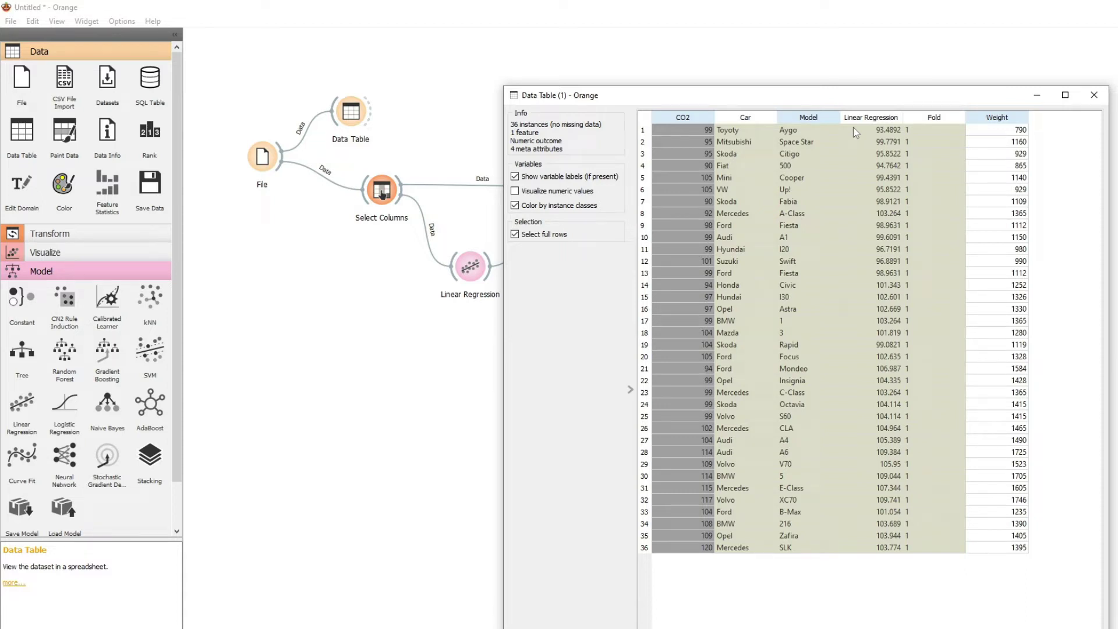
click(890, 130)
click(888, 143)
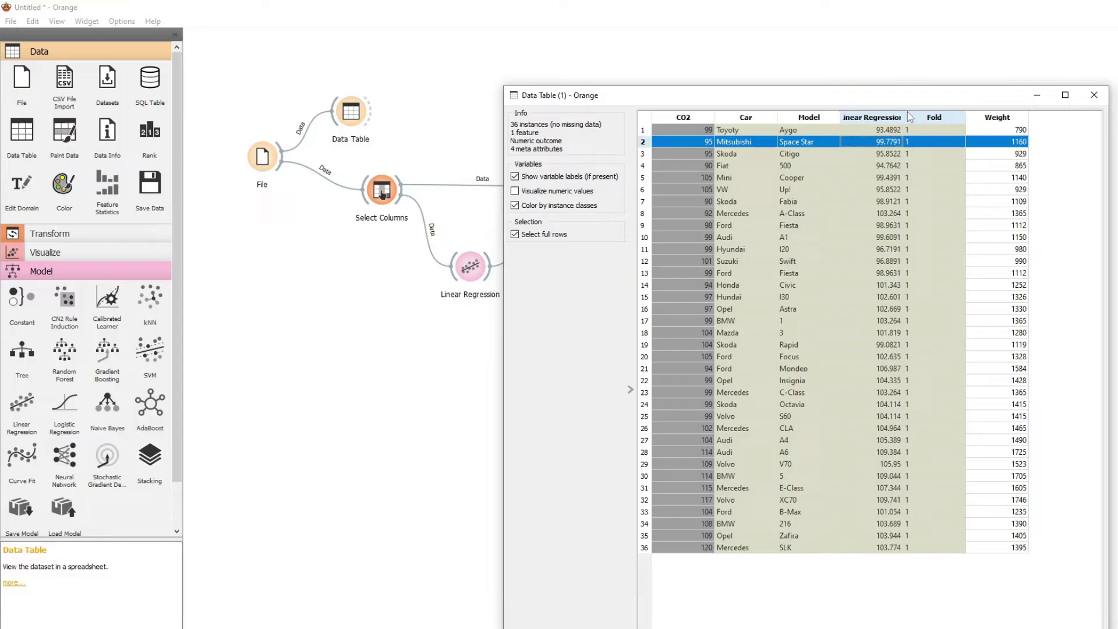
drag(903, 115, 914, 115)
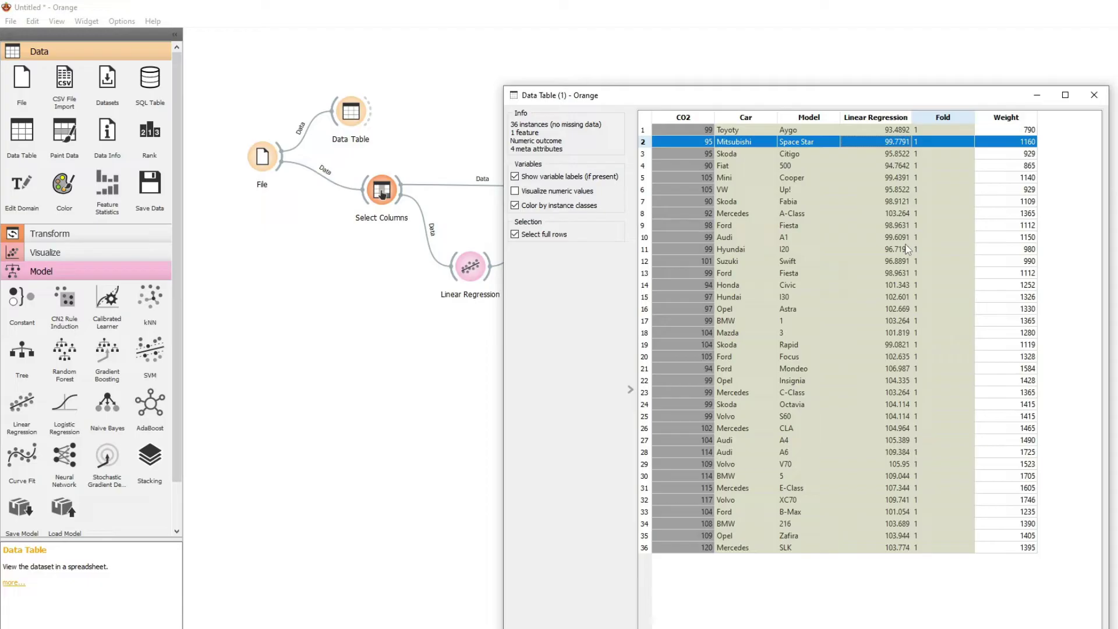
- Compare actual and predicted values by sorting the Data Table by CO2, followed by Linear Regression
click(684, 117)
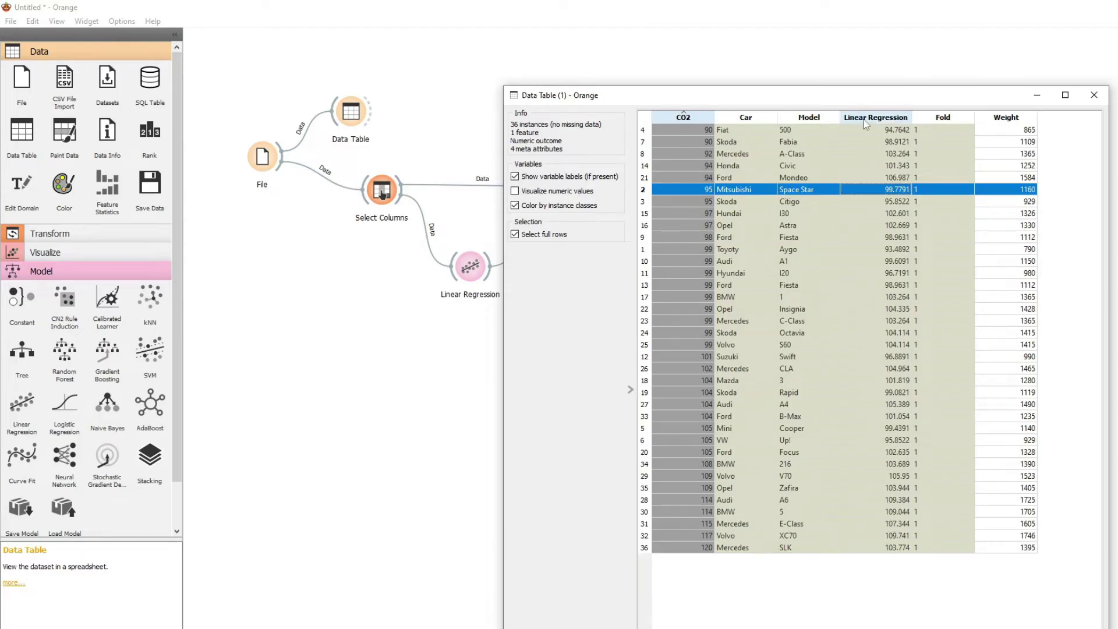
click(883, 120)
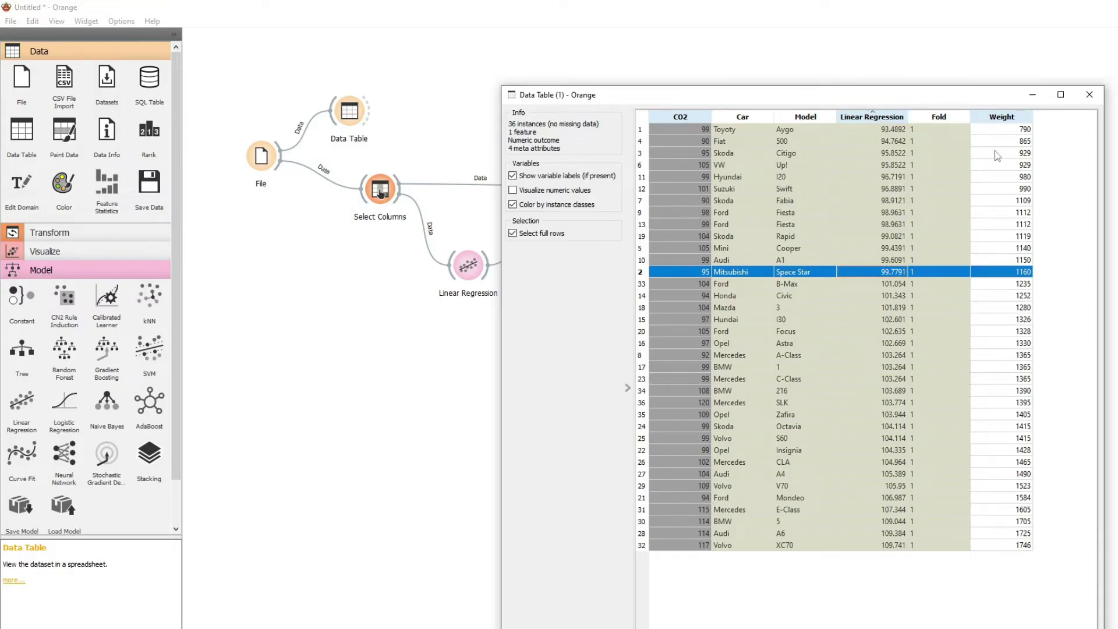
click(1090, 96)
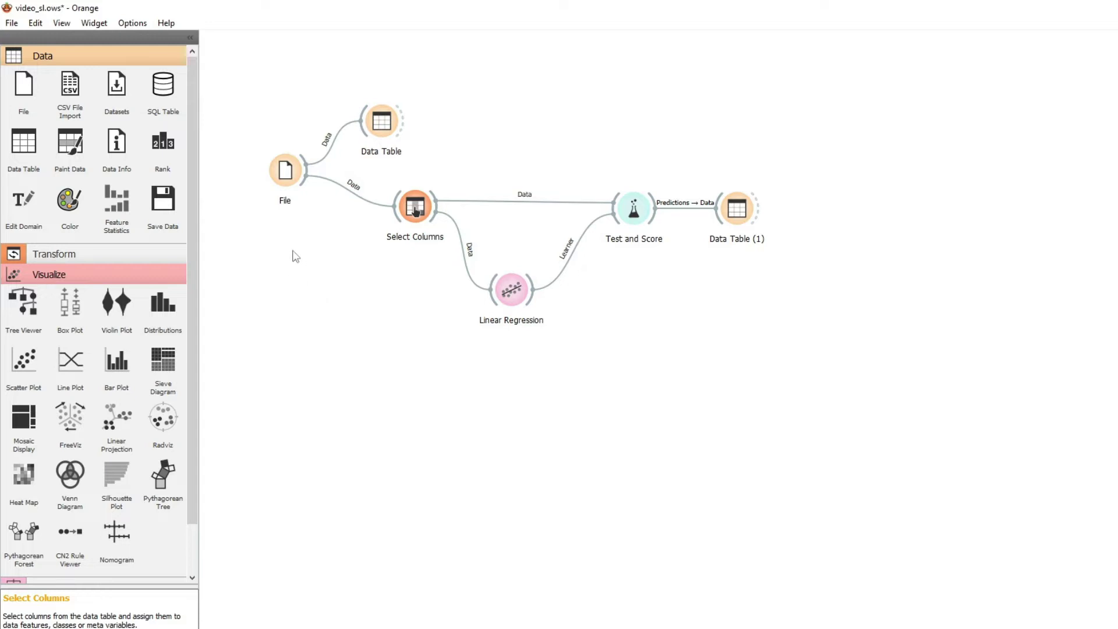
- Try the meta role for the CO2 column in the File widget and set it back to target
double_click(284, 173)
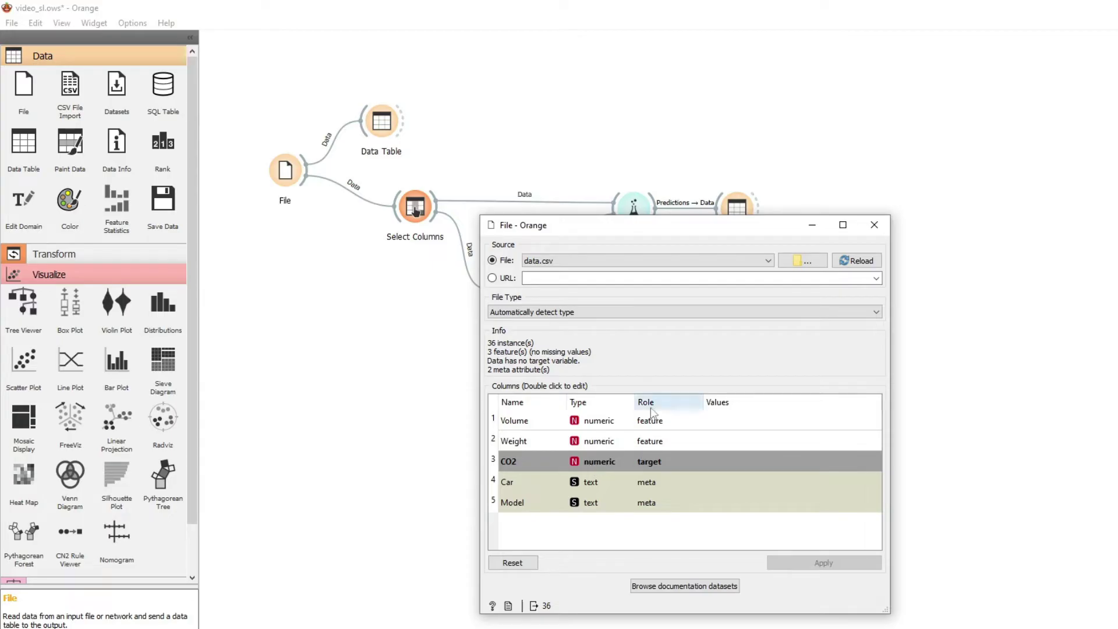
double_click(660, 463)
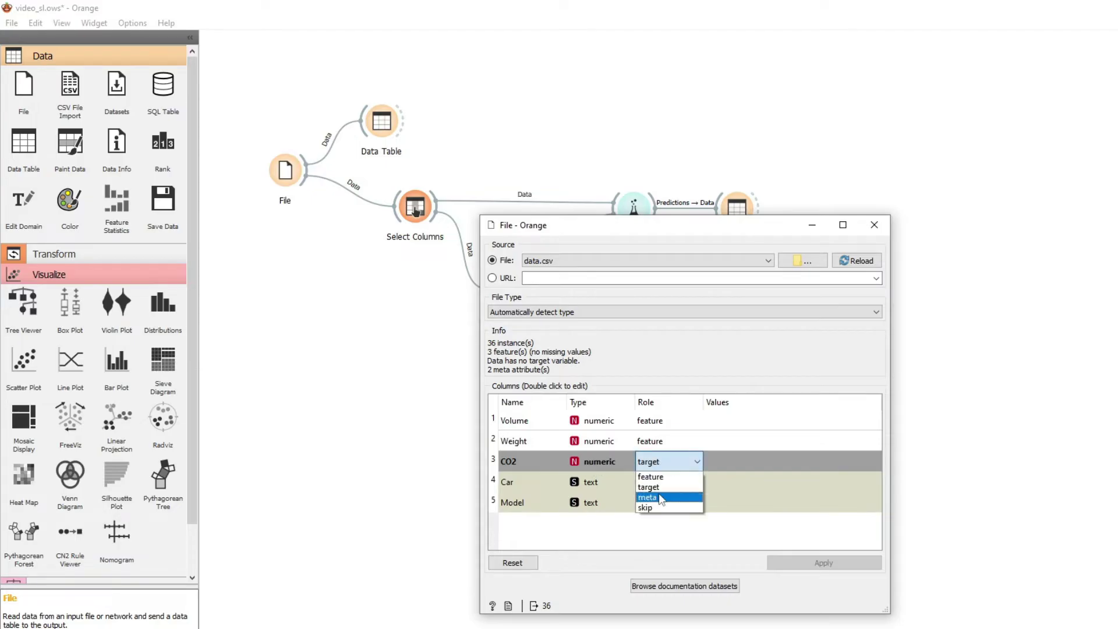
click(661, 498)
double_click(655, 466)
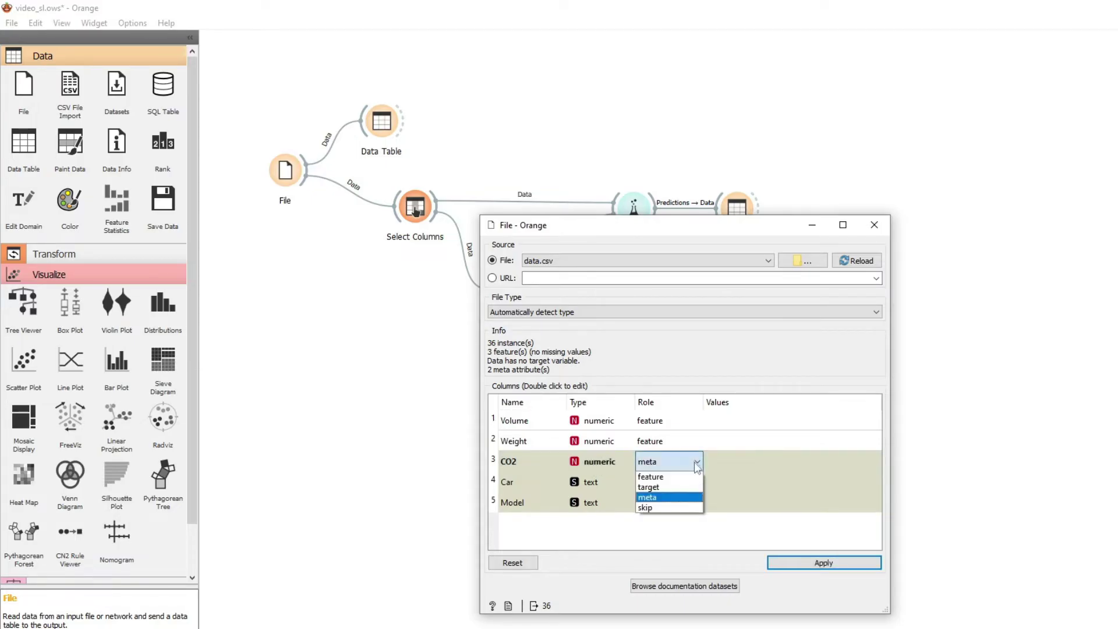
click(684, 487)
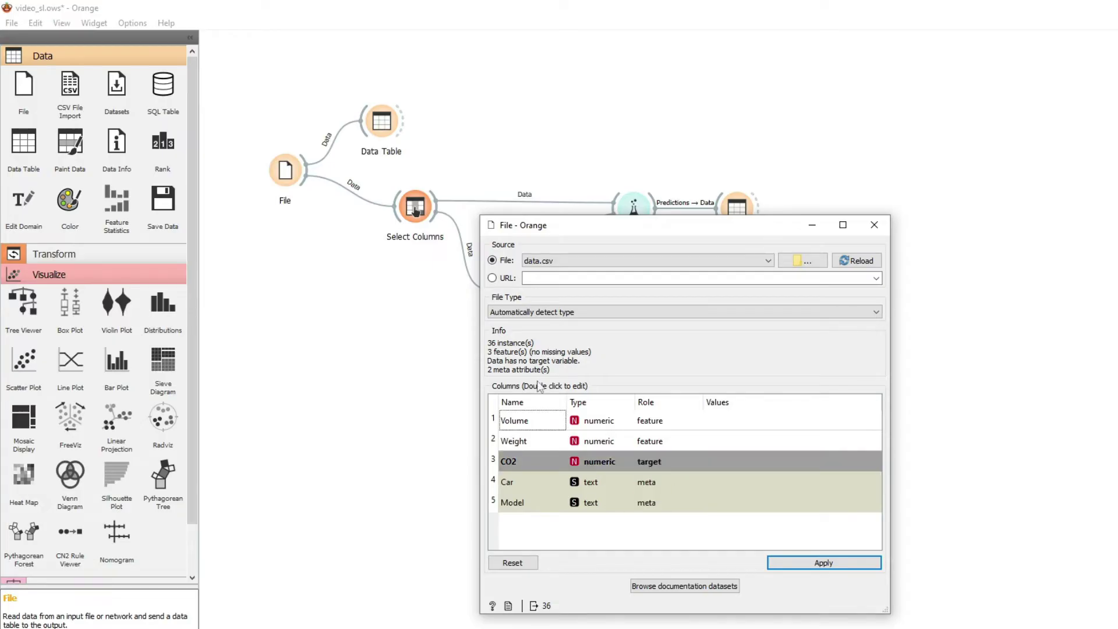
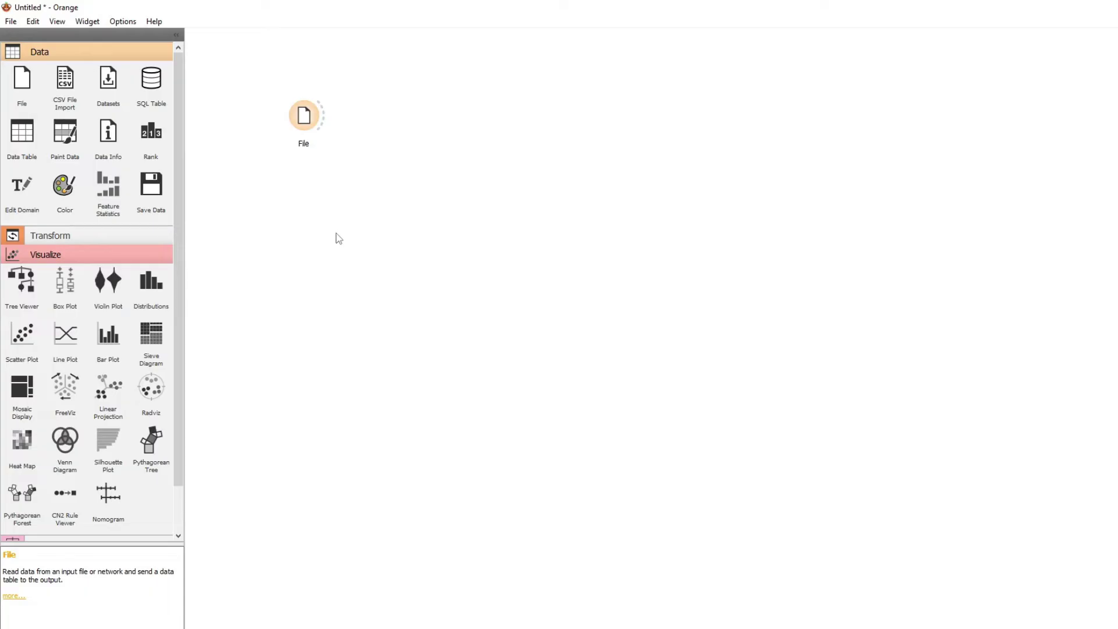
- Add a kNN widget to the canvas and place it below the File widget
right_click(337, 233)
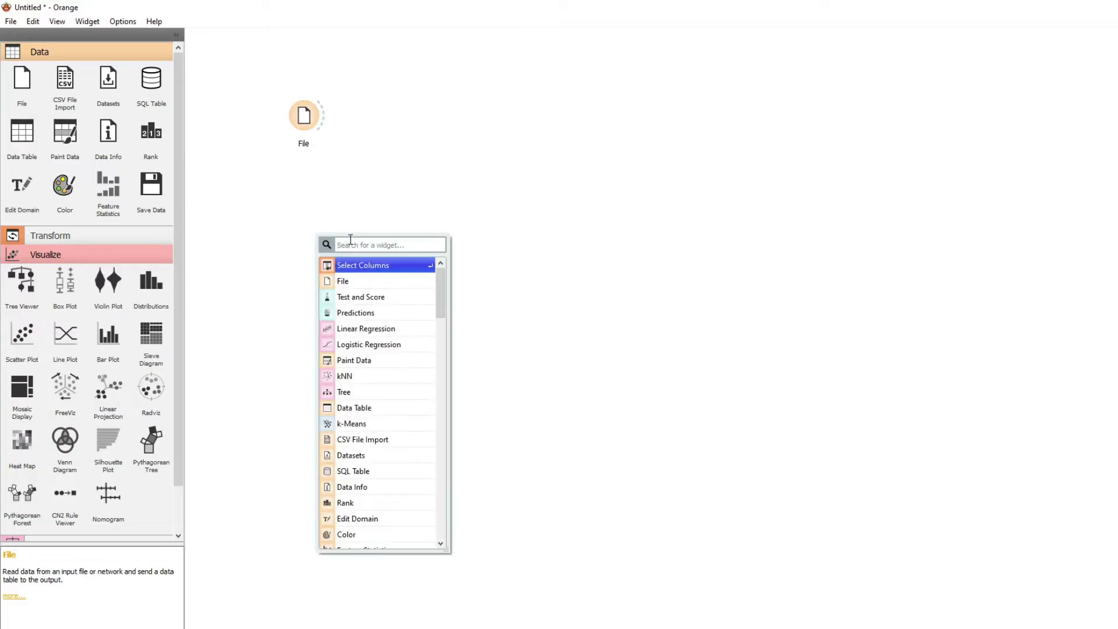
text(k)
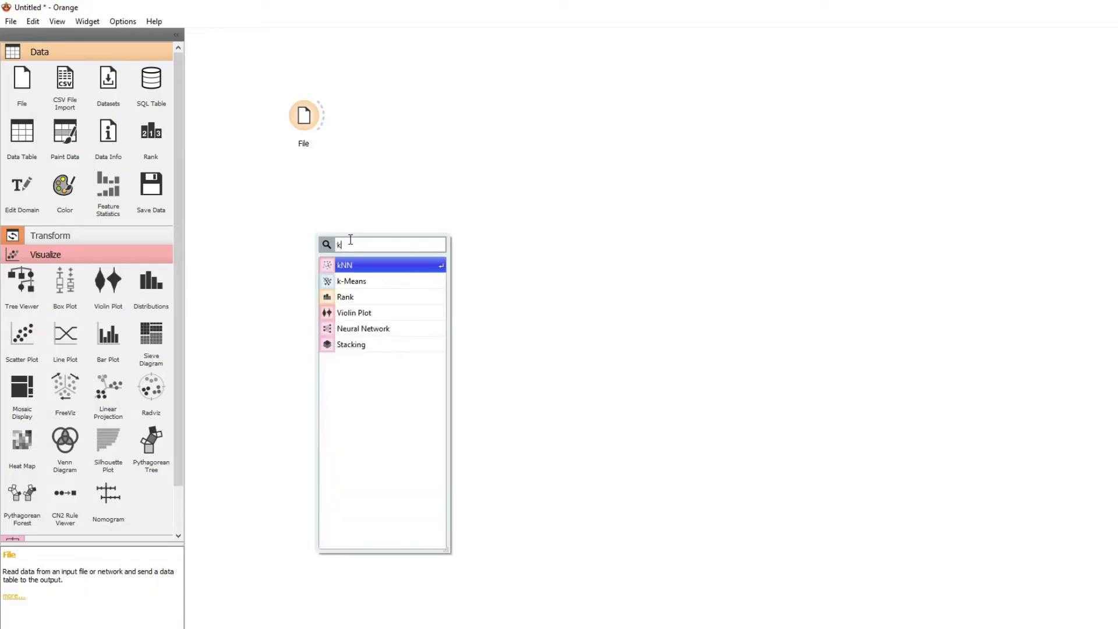
click(356, 263)
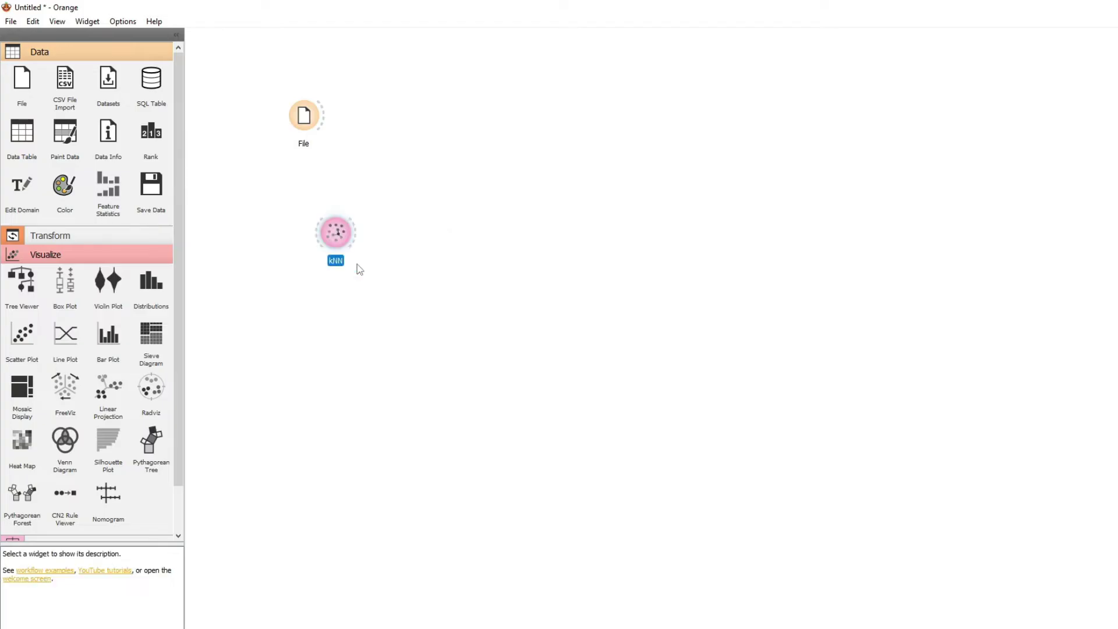
drag(336, 245, 342, 220)
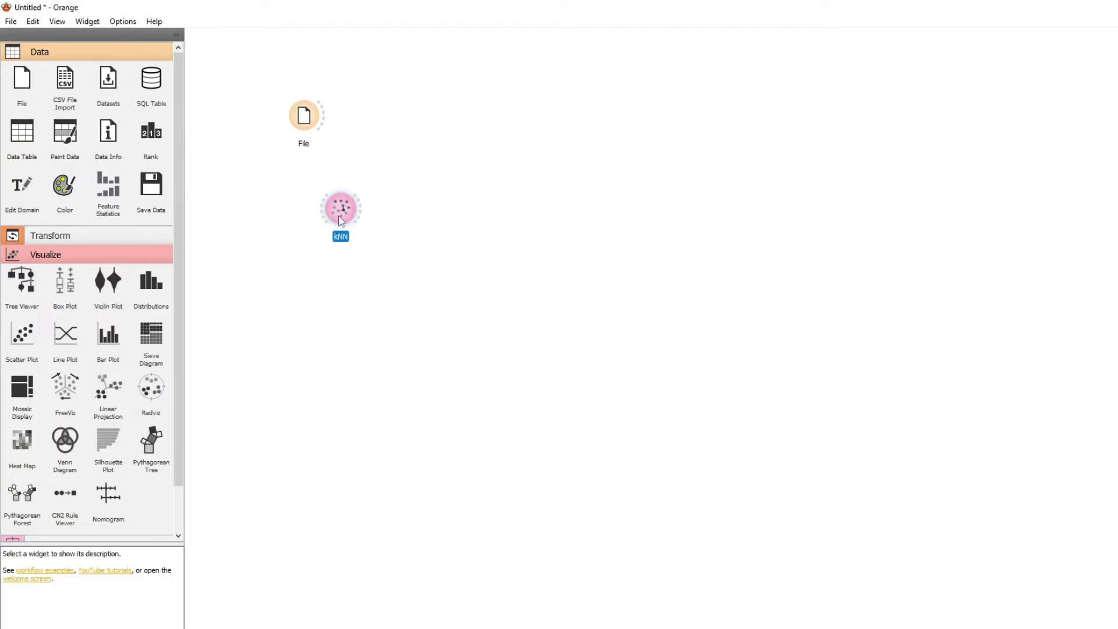
- Add a Test and Score widget beside File and a Predictions widget after it
right_click(417, 119)
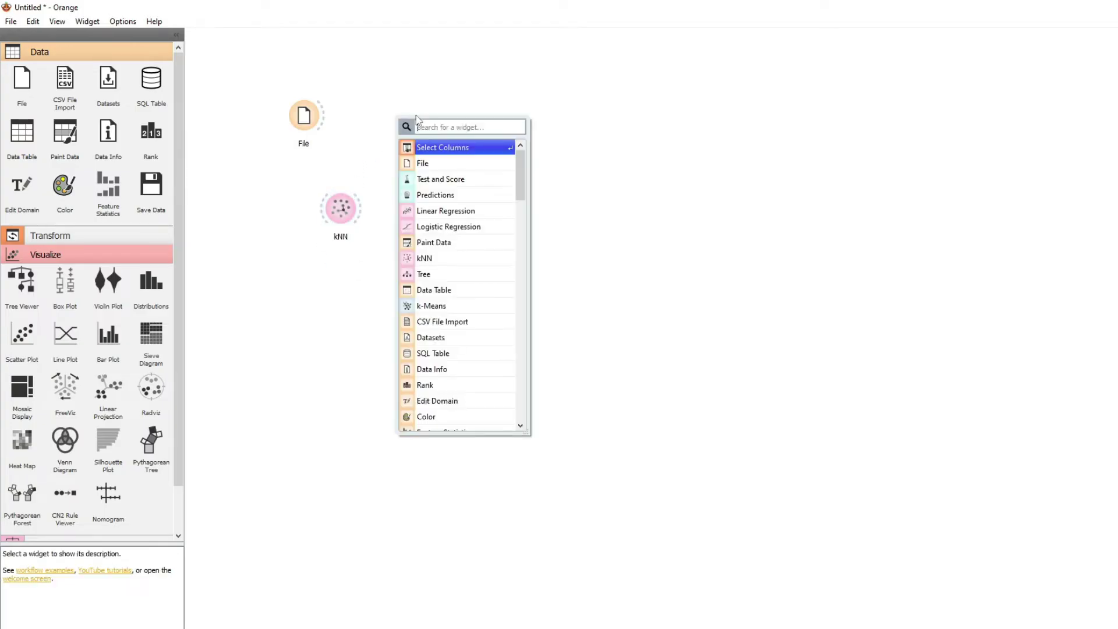
click(442, 180)
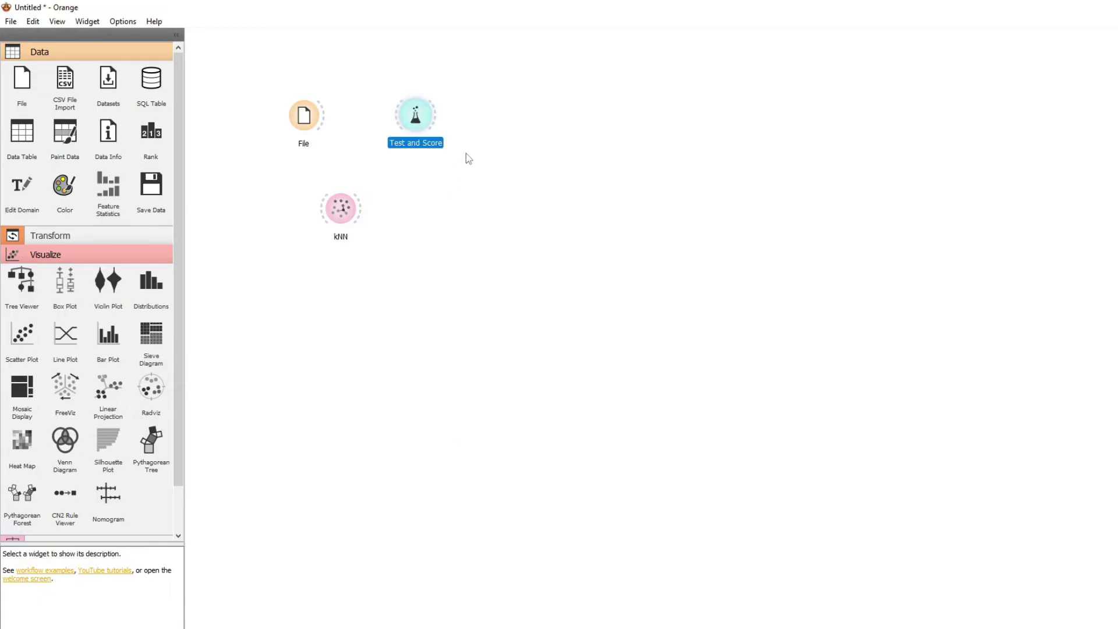
right_click(509, 111)
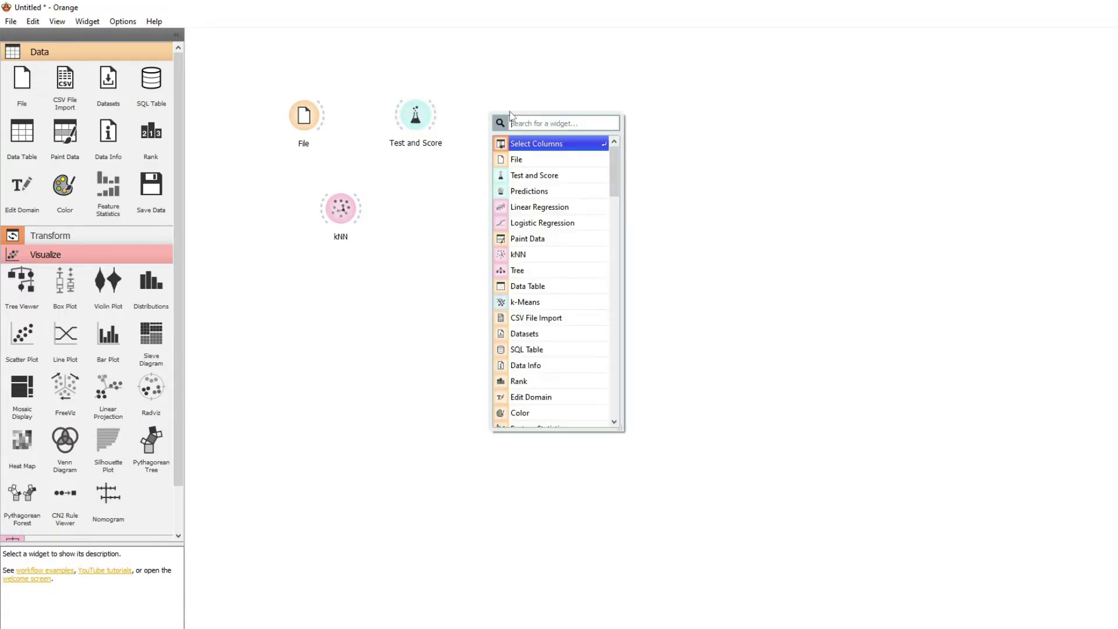
click(530, 193)
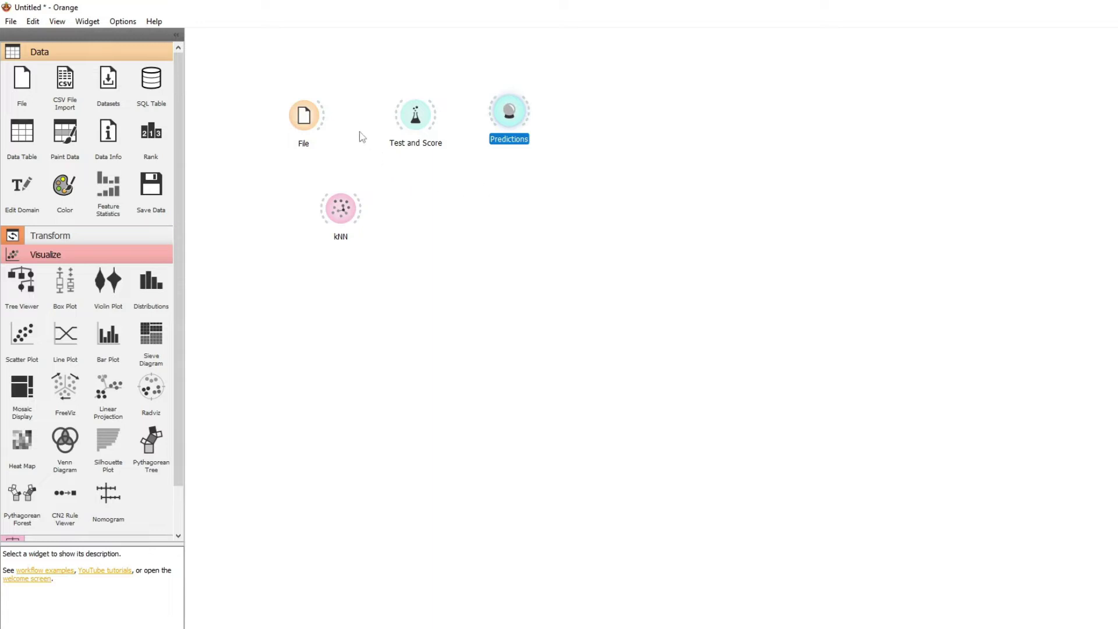
- Feed the File data and the kNN learner into Test and Score, and send its predictions to the Predictions widget
drag(324, 115, 396, 120)
drag(345, 216, 398, 116)
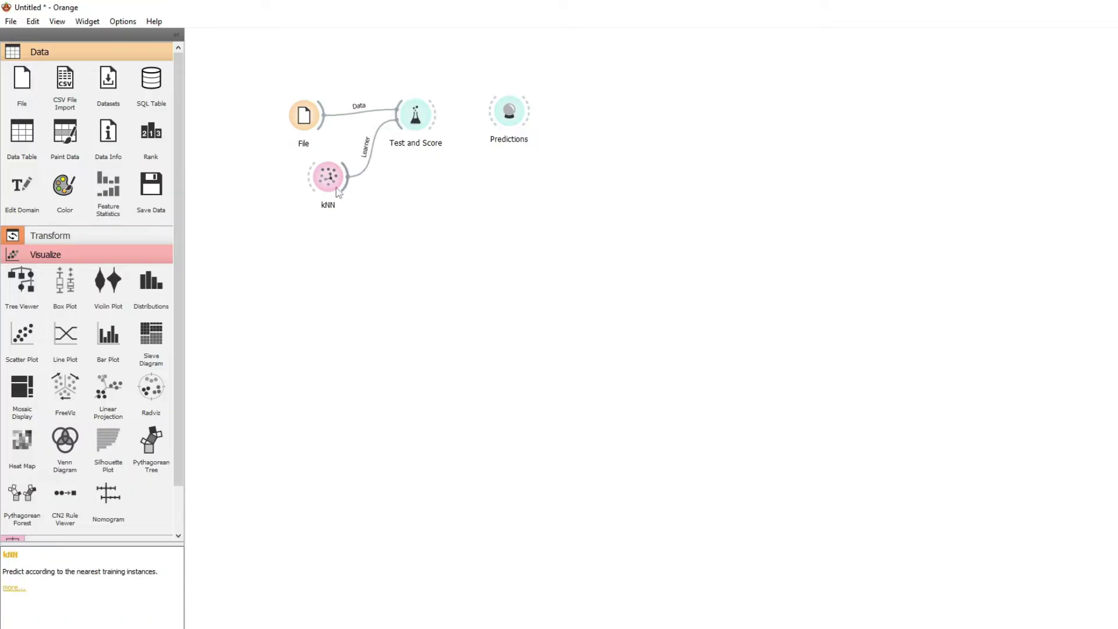
double_click(329, 179)
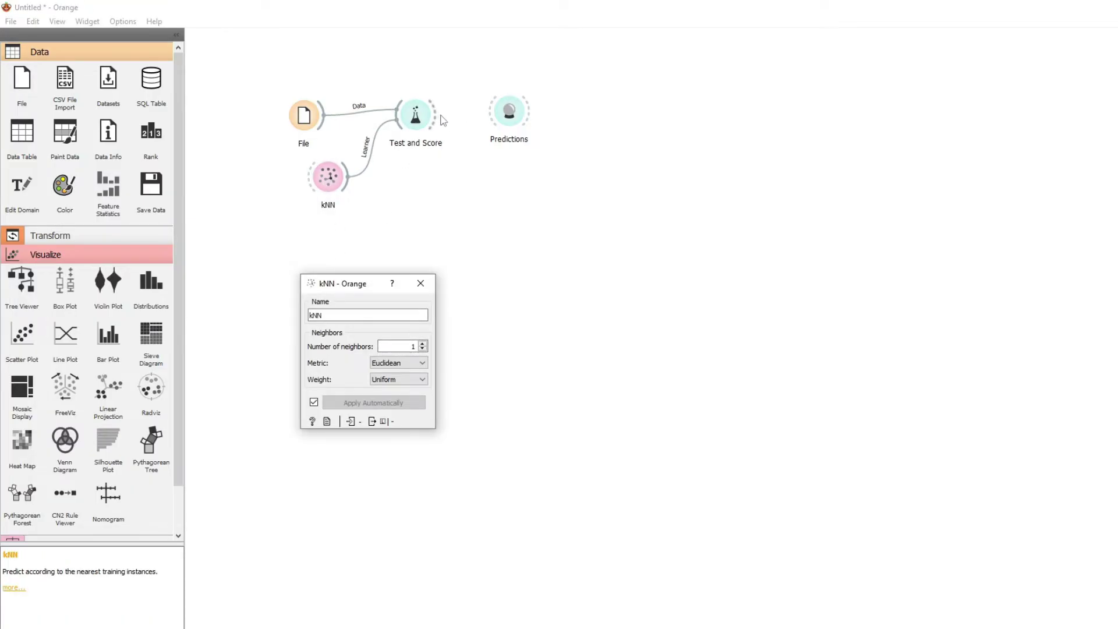
drag(436, 120, 506, 116)
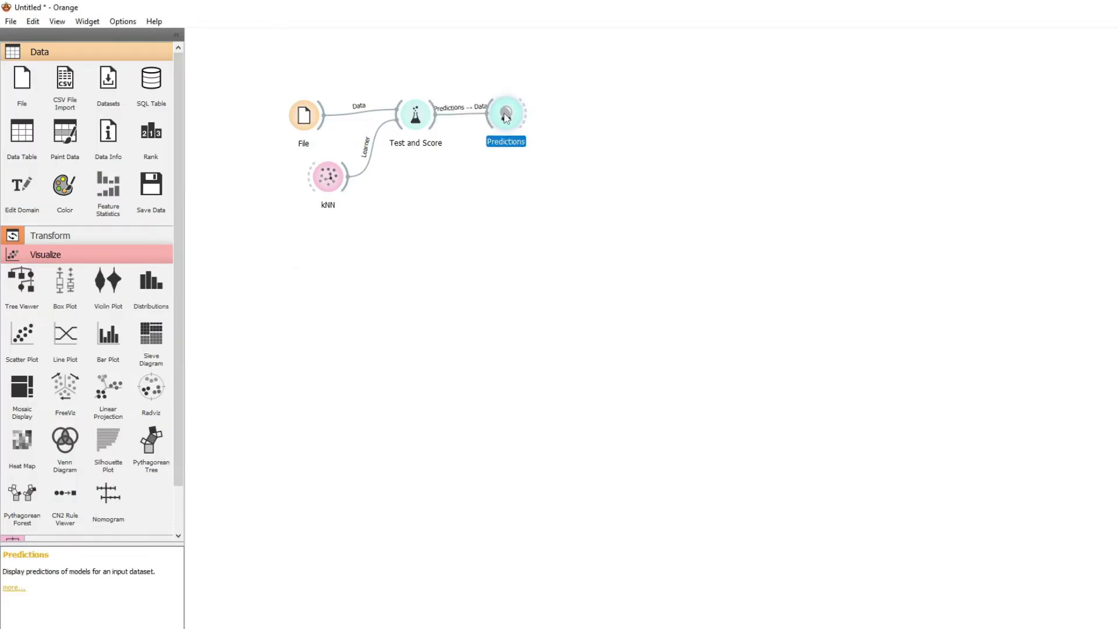
- View the kNN results in the Predictions widget beside the actual classes
double_click(506, 116)
drag(809, 69, 571, 96)
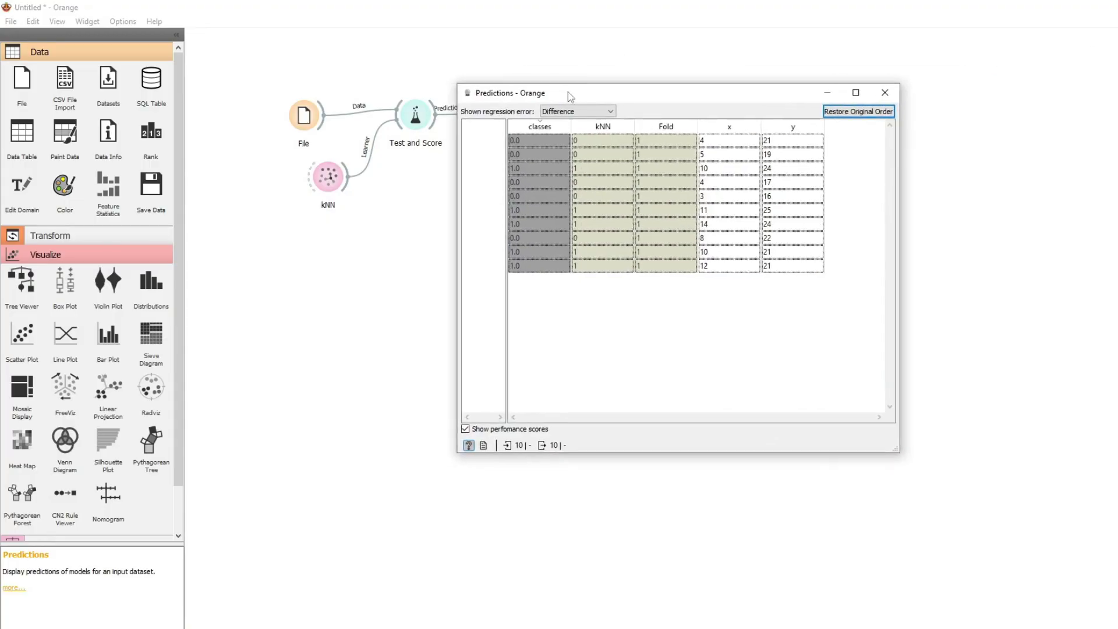
drag(900, 192, 1007, 193)
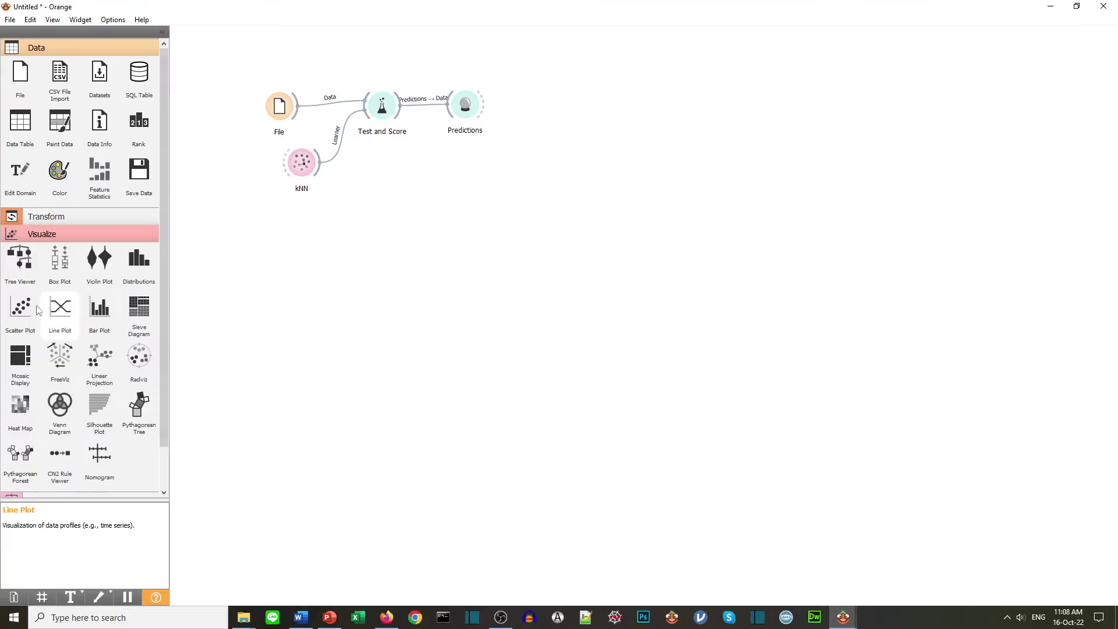
- Connect a Scatter Plot to the Predictions widget and view the points by x and y, colored by kNN
drag(20, 309, 531, 105)
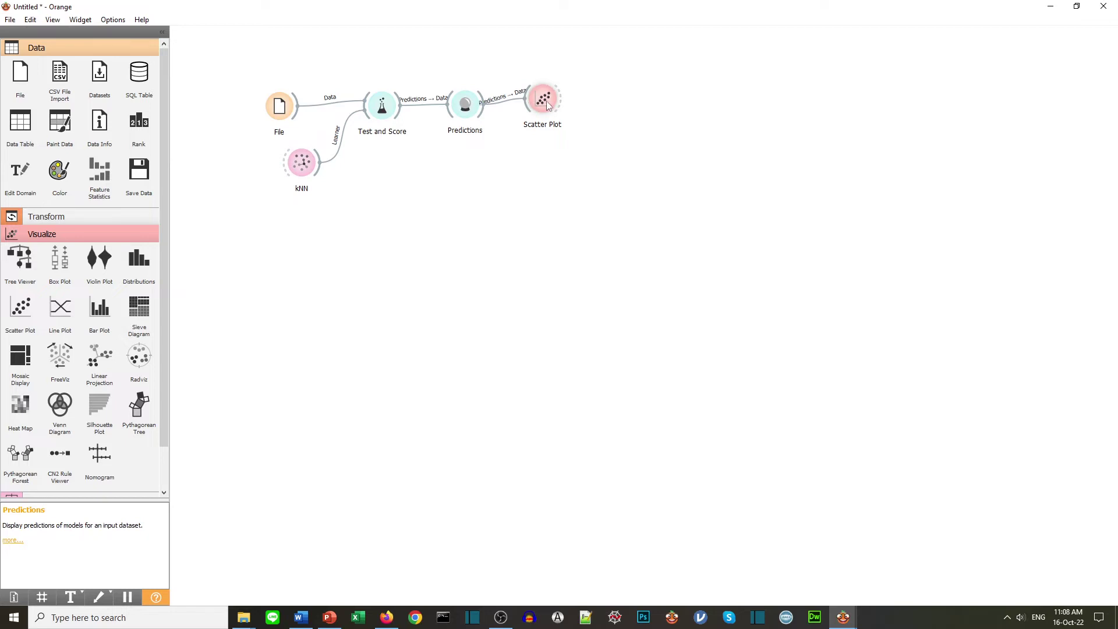
double_click(546, 101)
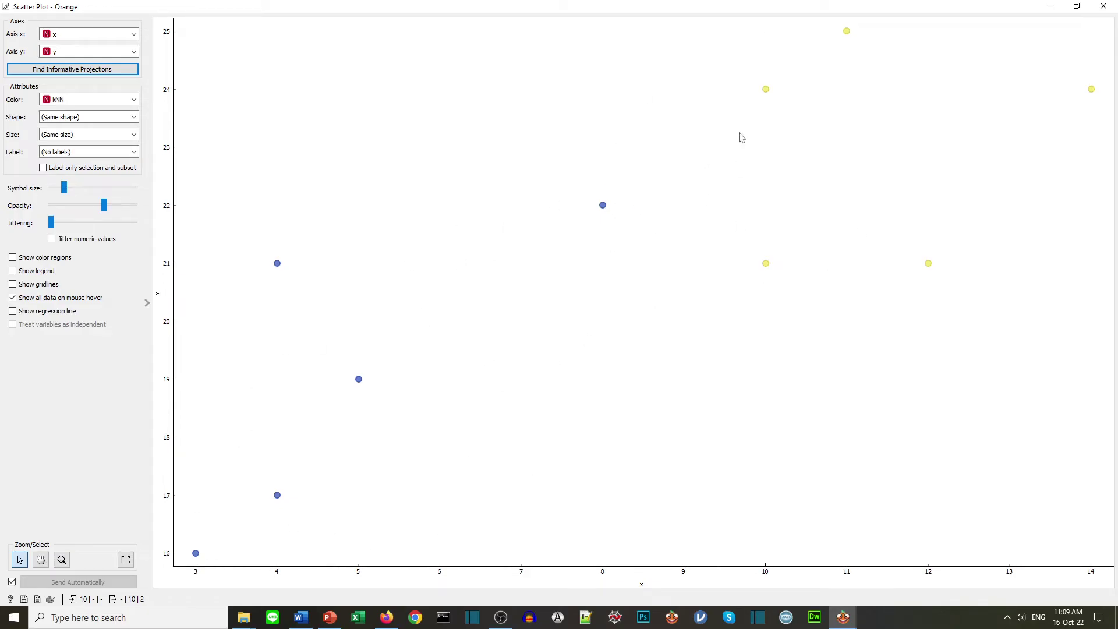
click(1103, 6)
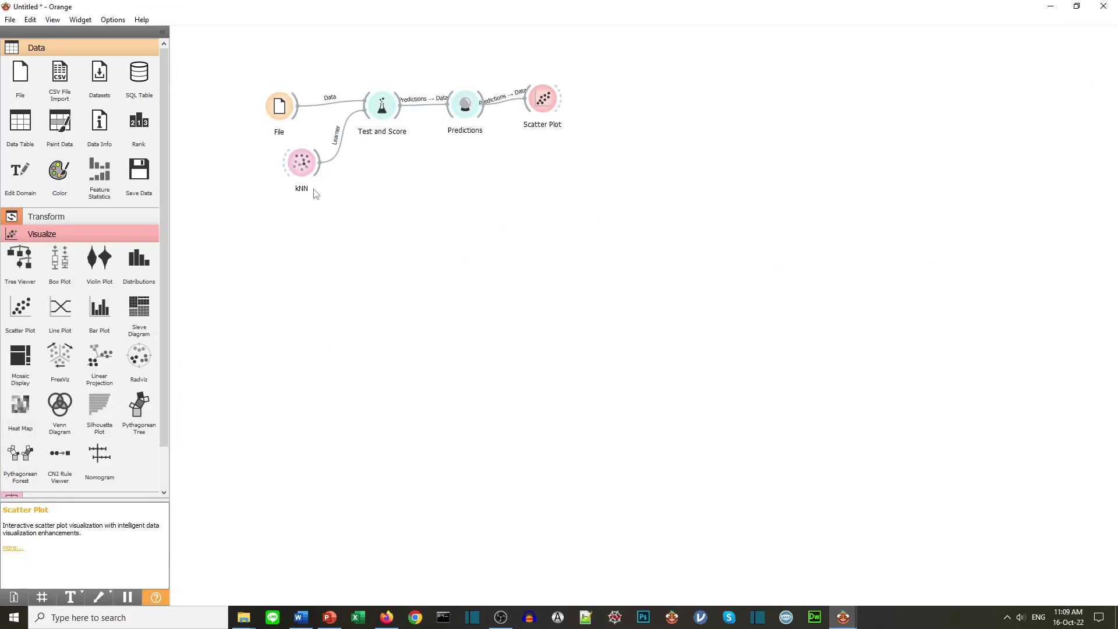
- Set the kNN widget's number of neighbors to 3
double_click(302, 164)
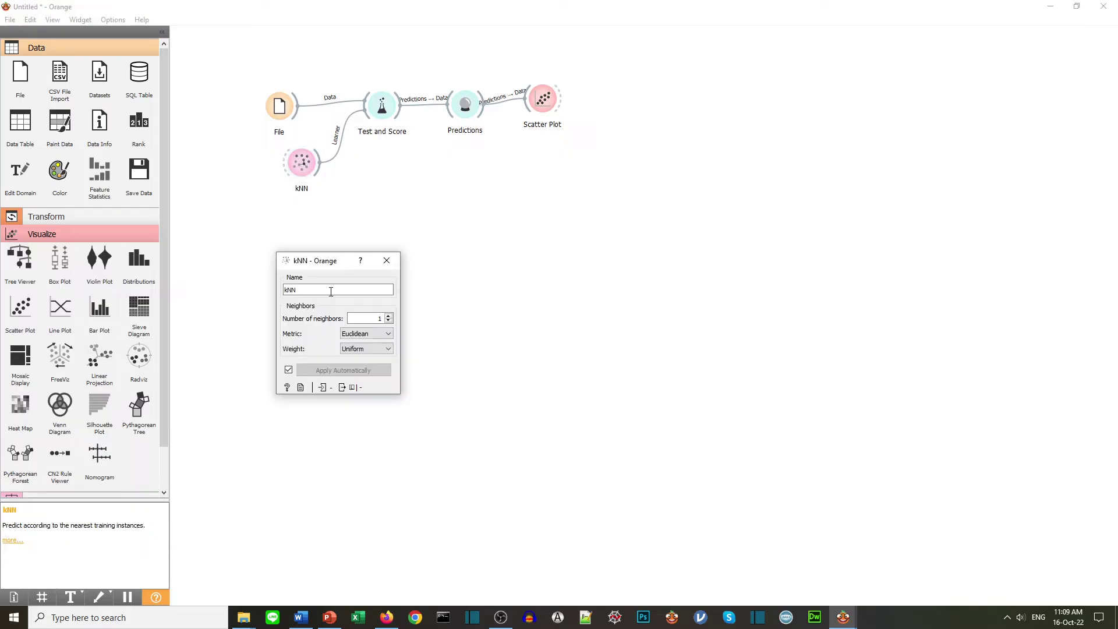
click(388, 316)
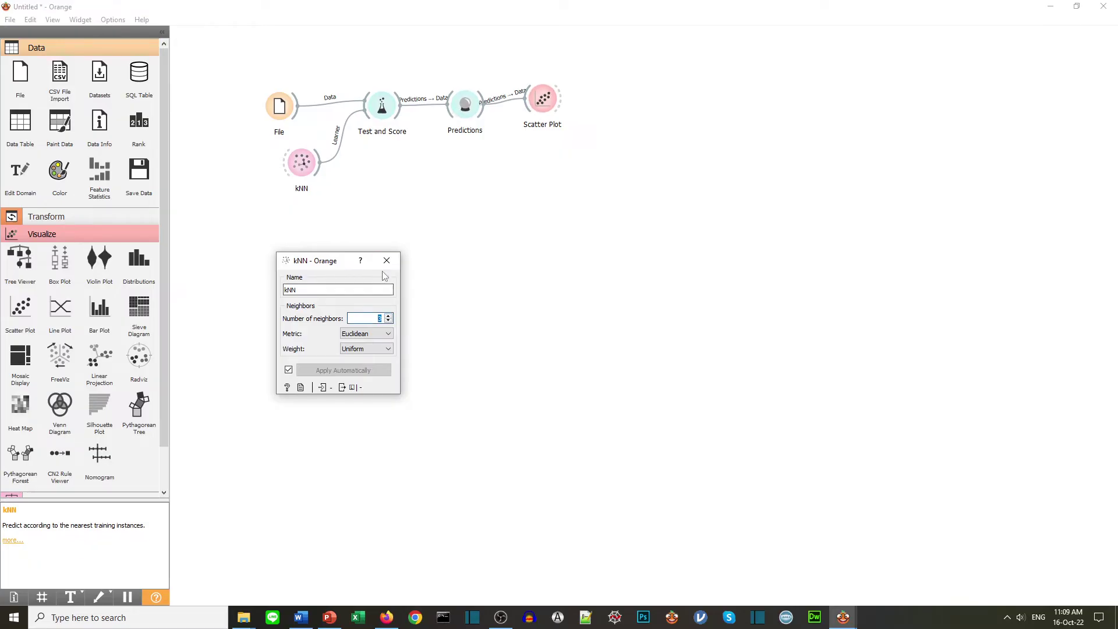
double_click(385, 265)
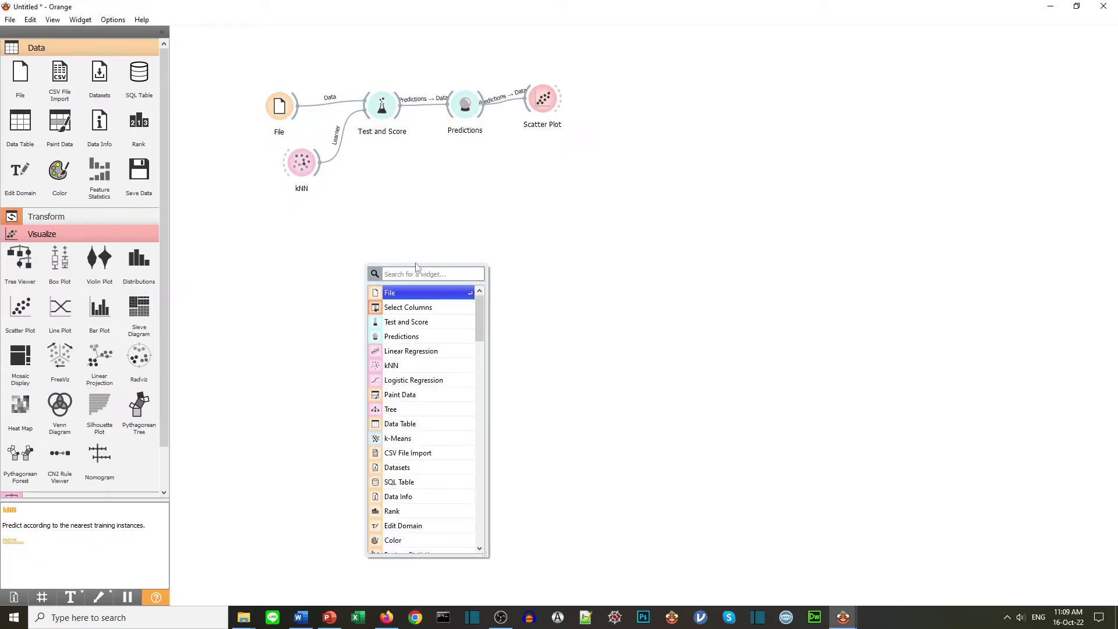
click(448, 239)
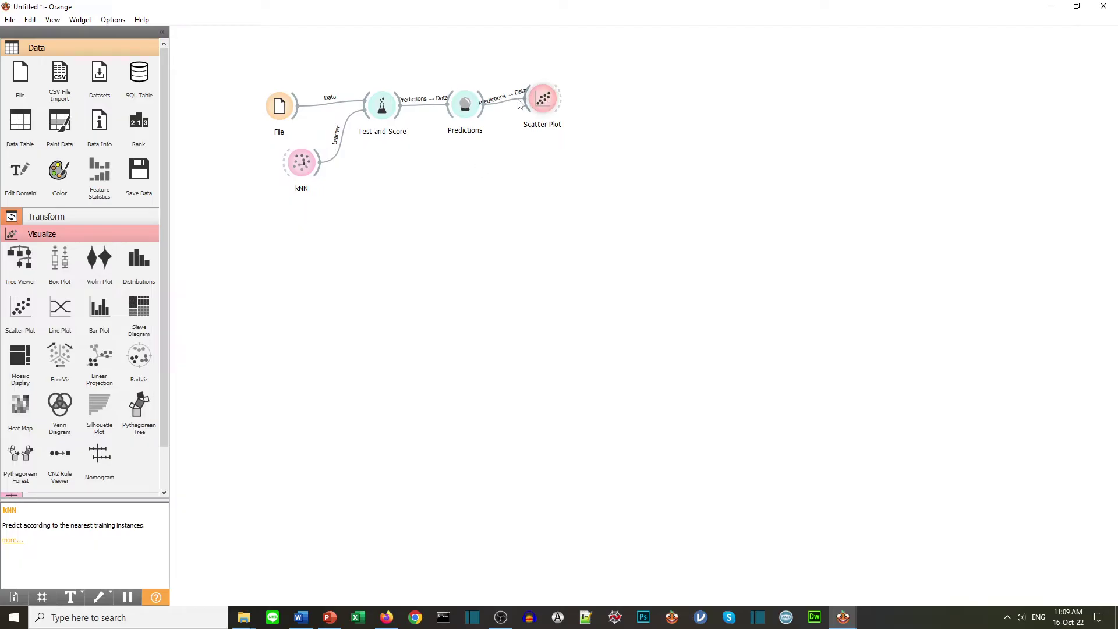
- Check the kNN results in the Predictions table, sorting the rows by classes
double_click(475, 104)
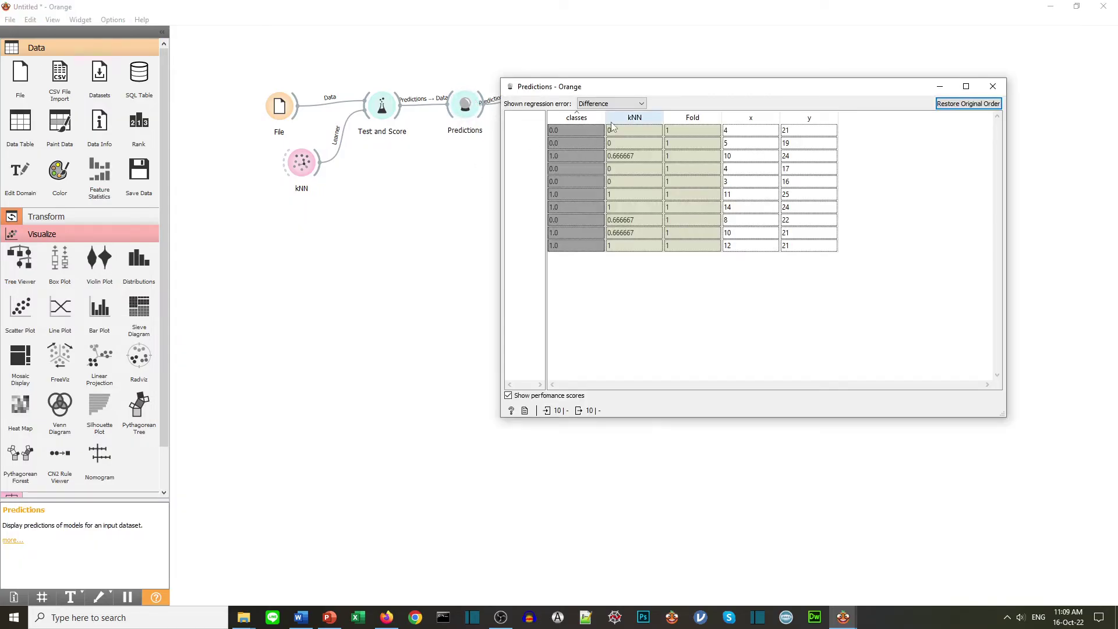
click(583, 118)
click(583, 118)
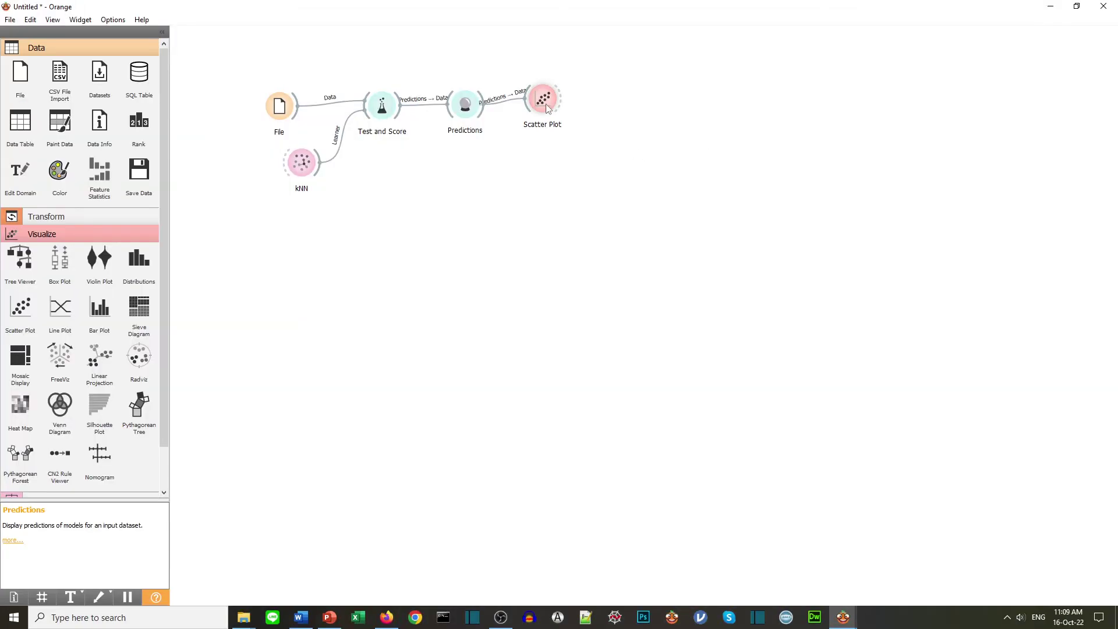
- View the three-neighbor kNN predictions in the Scatter Plot
click(546, 106)
double_click(547, 106)
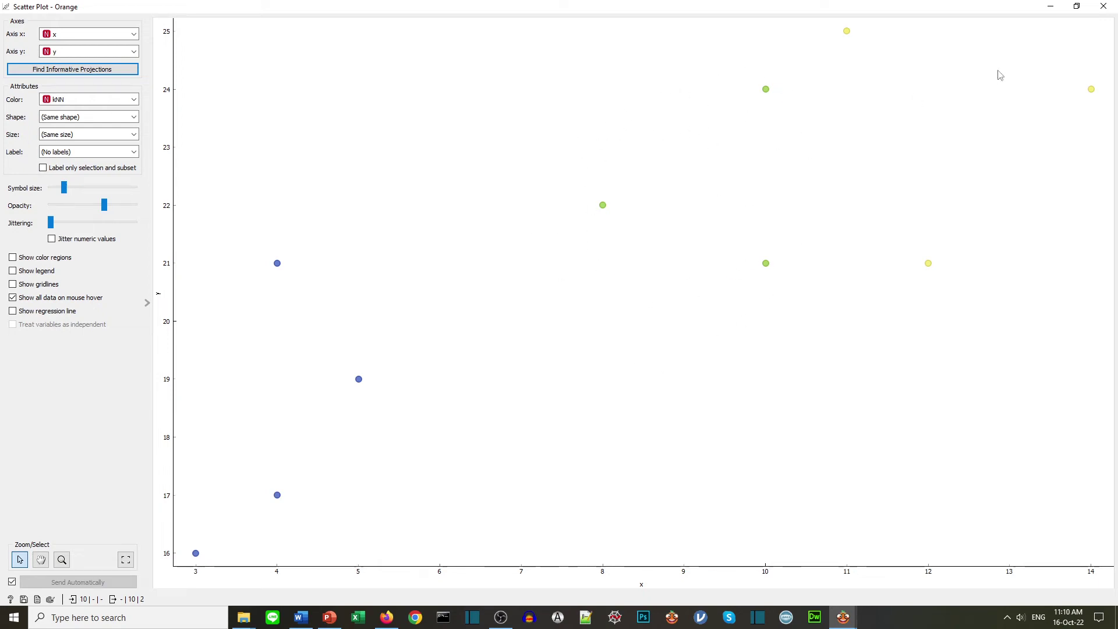
click(1102, 7)
- Change the kNN widget's number of neighbors and view the updated predictions in the Scatter Plot
double_click(300, 164)
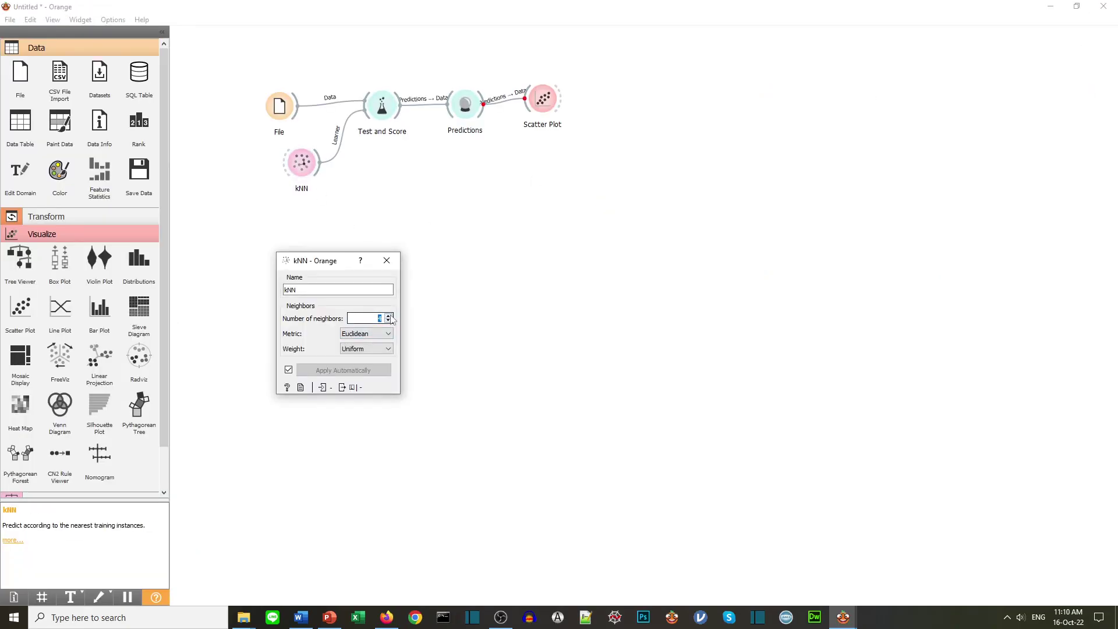
click(386, 260)
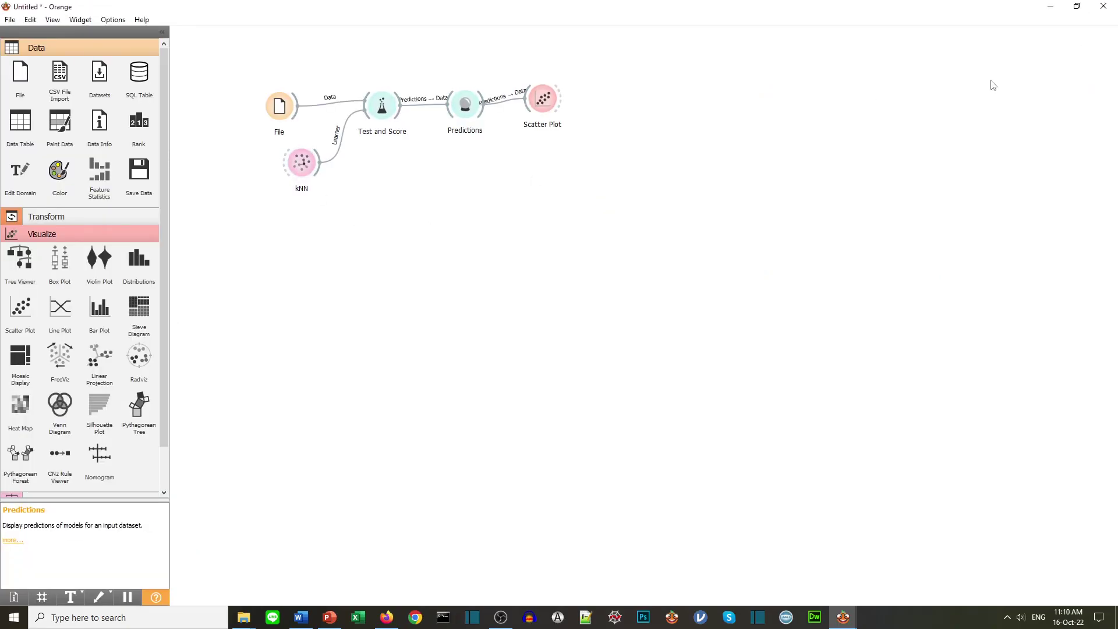
double_click(542, 110)
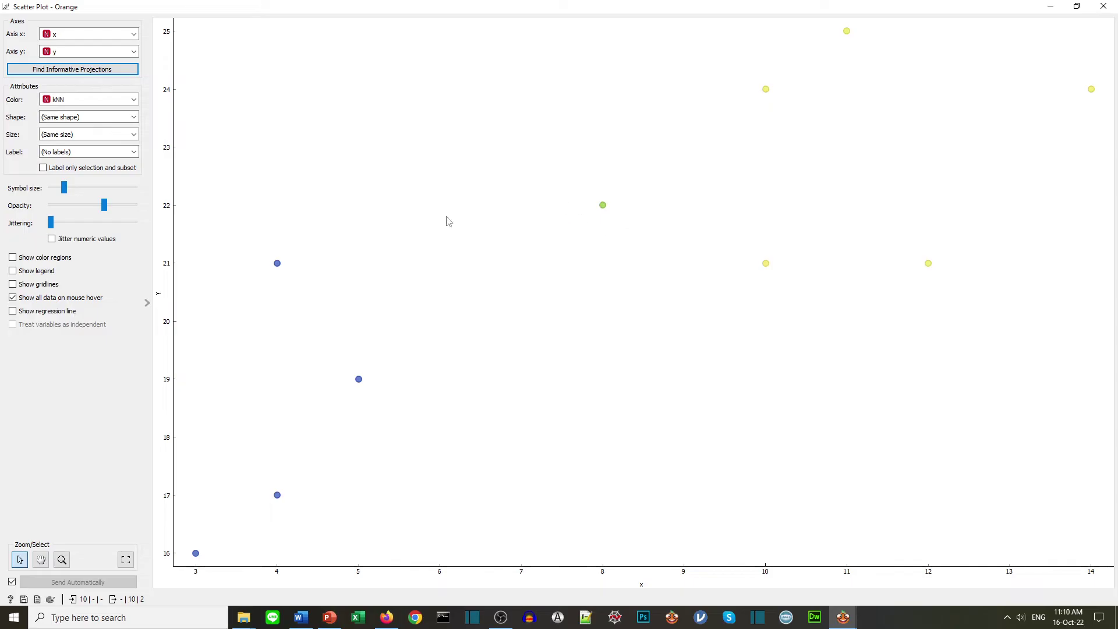
- Compare actual and predicted values in the Scatter Plot by coloring the points by classes and again by kNN
click(114, 99)
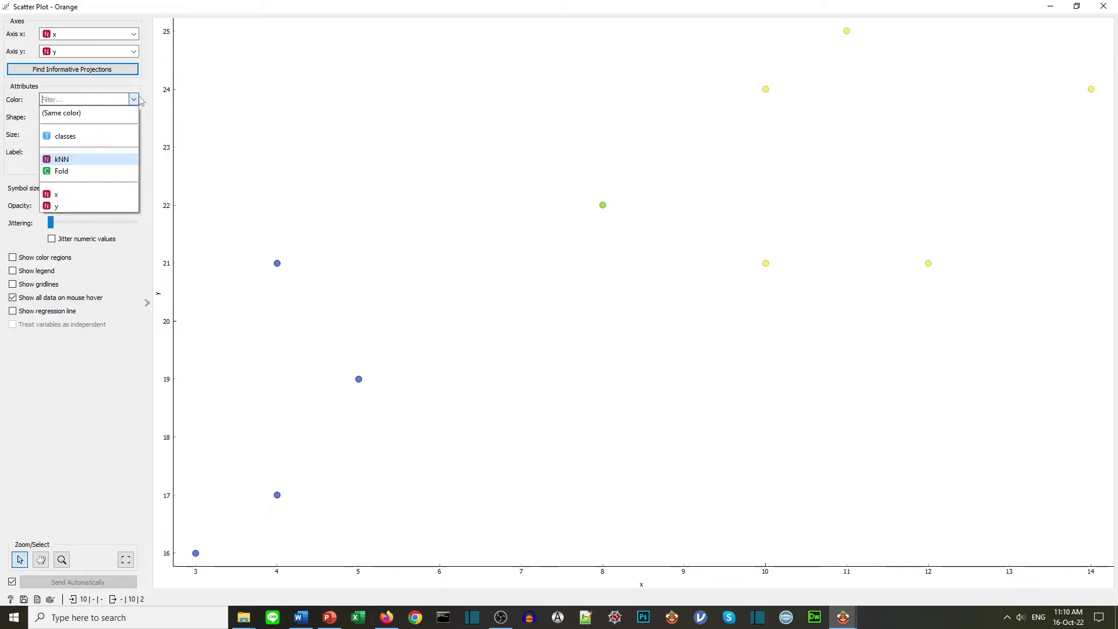
click(112, 137)
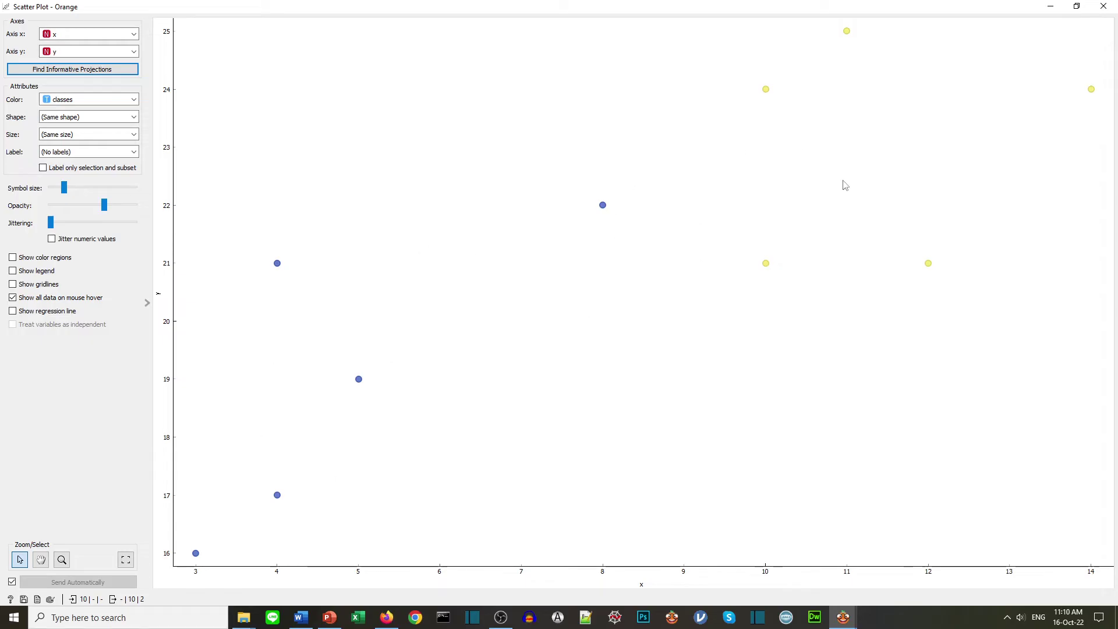
click(119, 100)
click(87, 159)
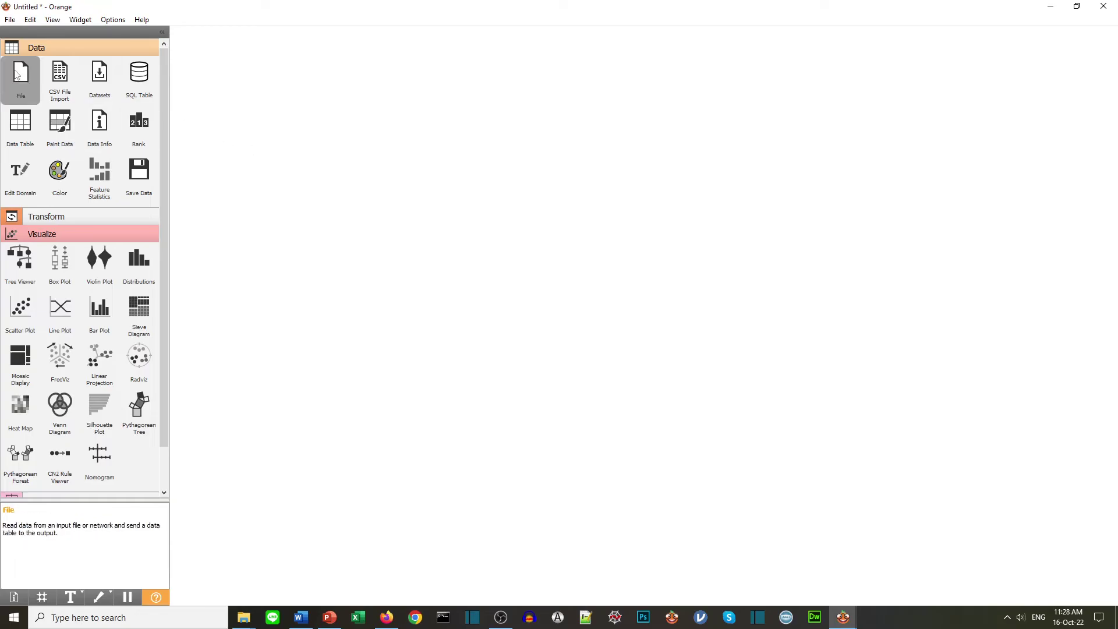
- Add a File widget with tumor.csv as its source and connect it to a new Data Table widget
drag(20, 74, 242, 125)
double_click(240, 115)
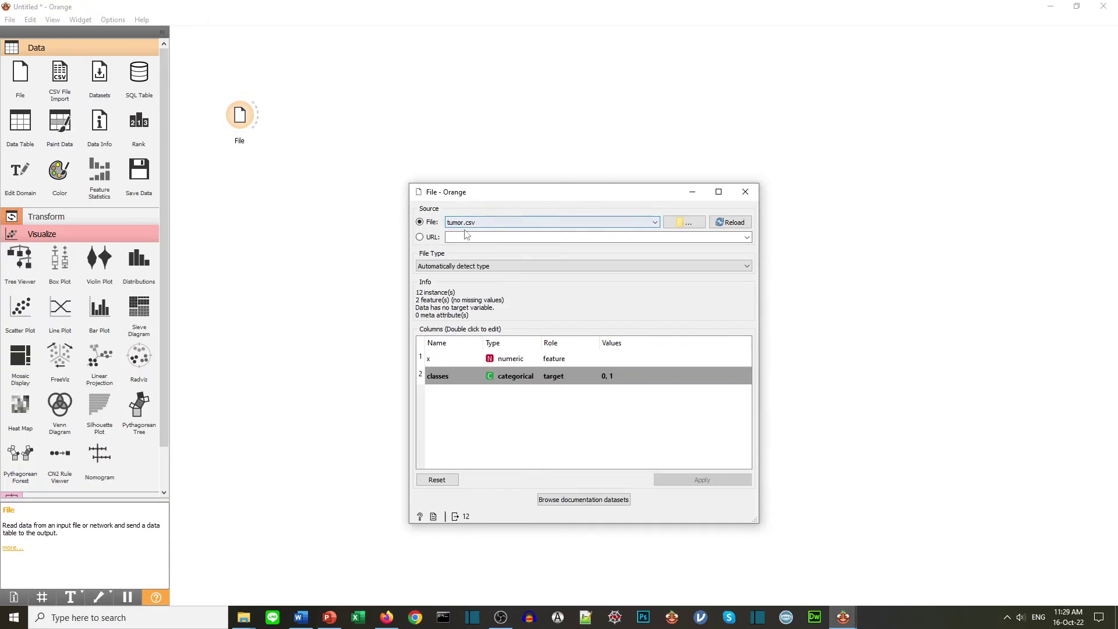
click(745, 192)
drag(20, 122, 323, 81)
drag(260, 118, 323, 84)
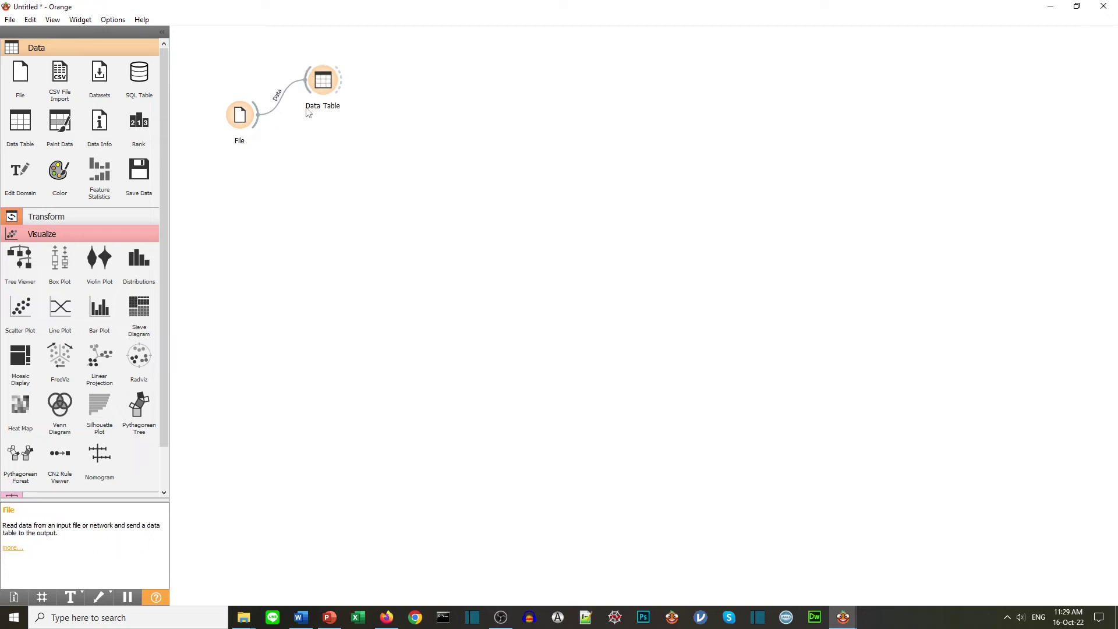
- Examine the tumor data in the Data Table, with the rows sorted by x in ascending order
click(326, 89)
double_click(325, 89)
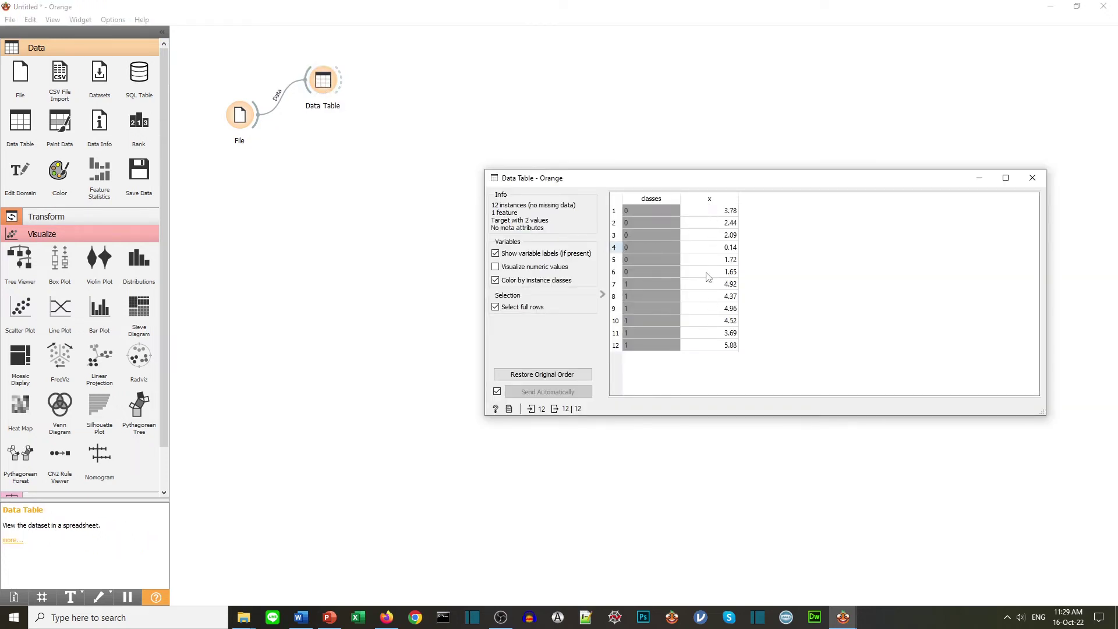
click(708, 200)
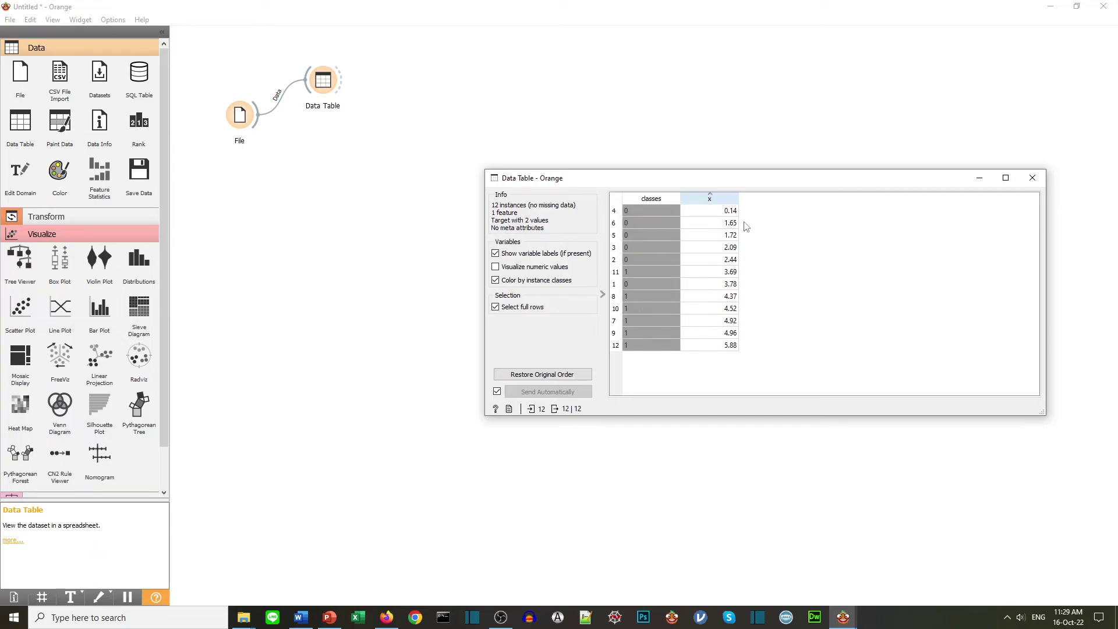
click(1032, 177)
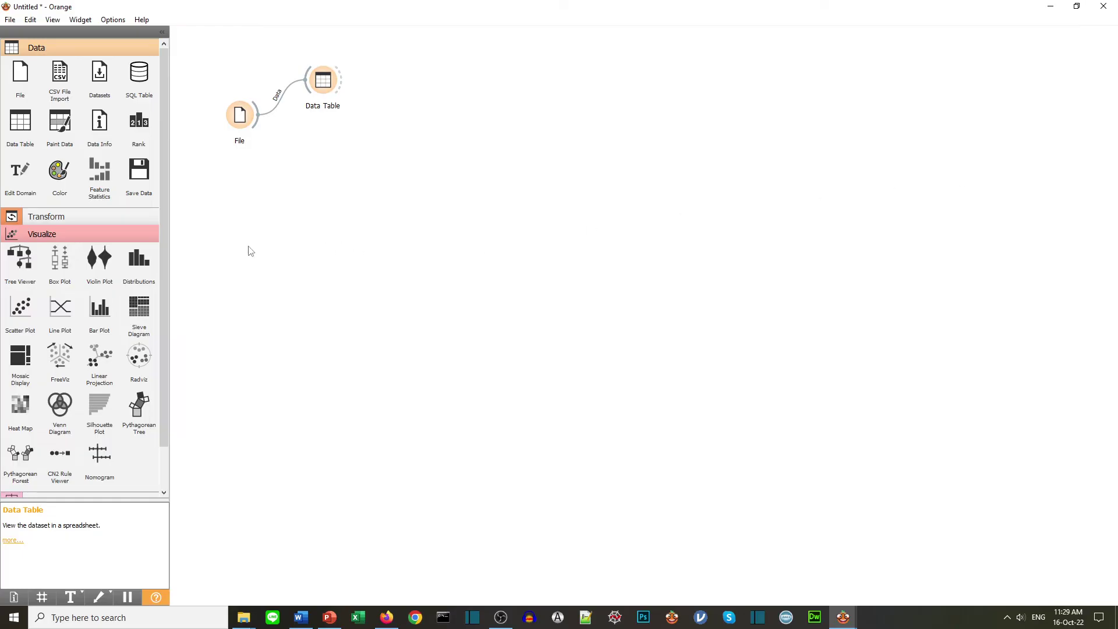
- Add Logistic Regression, Test and Score, and Predictions widgets to the canvas
right_click(273, 207)
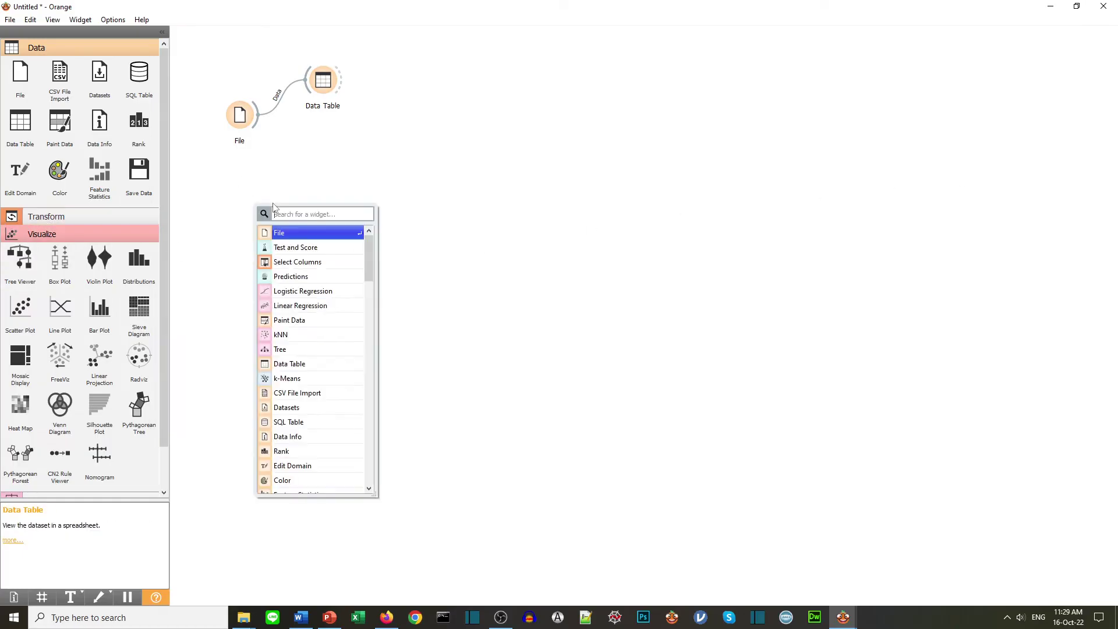
click(295, 291)
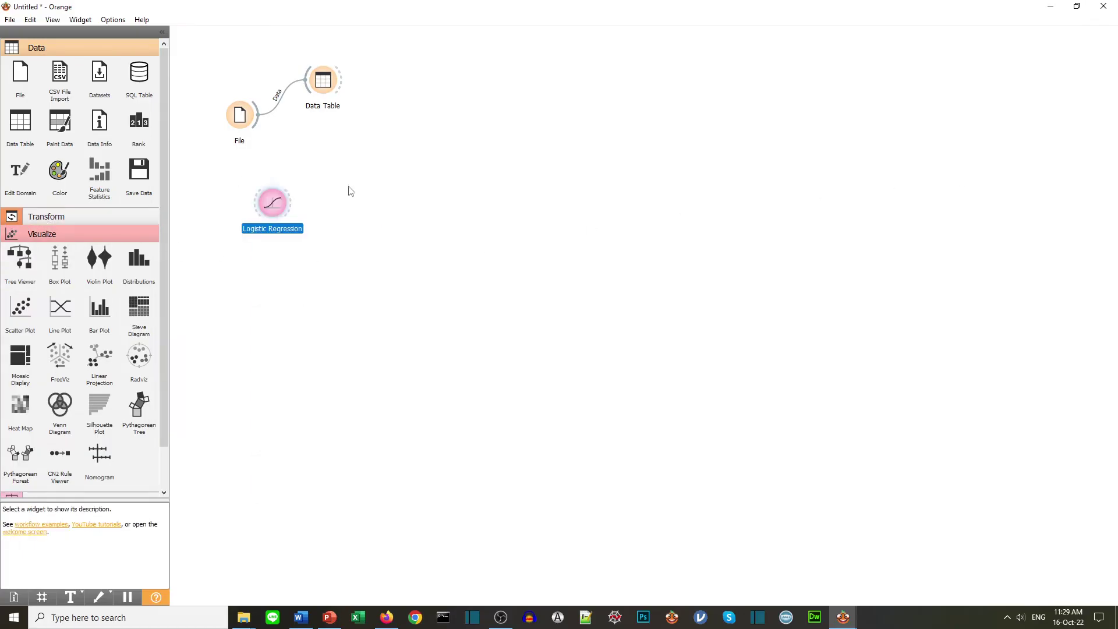
right_click(367, 140)
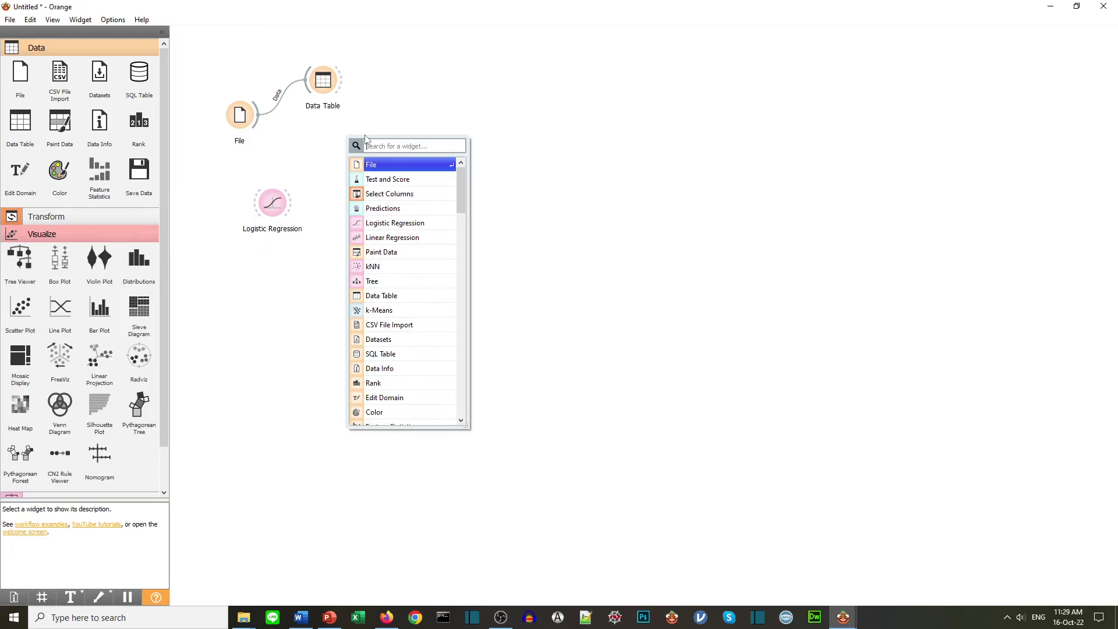
click(386, 179)
right_click(499, 138)
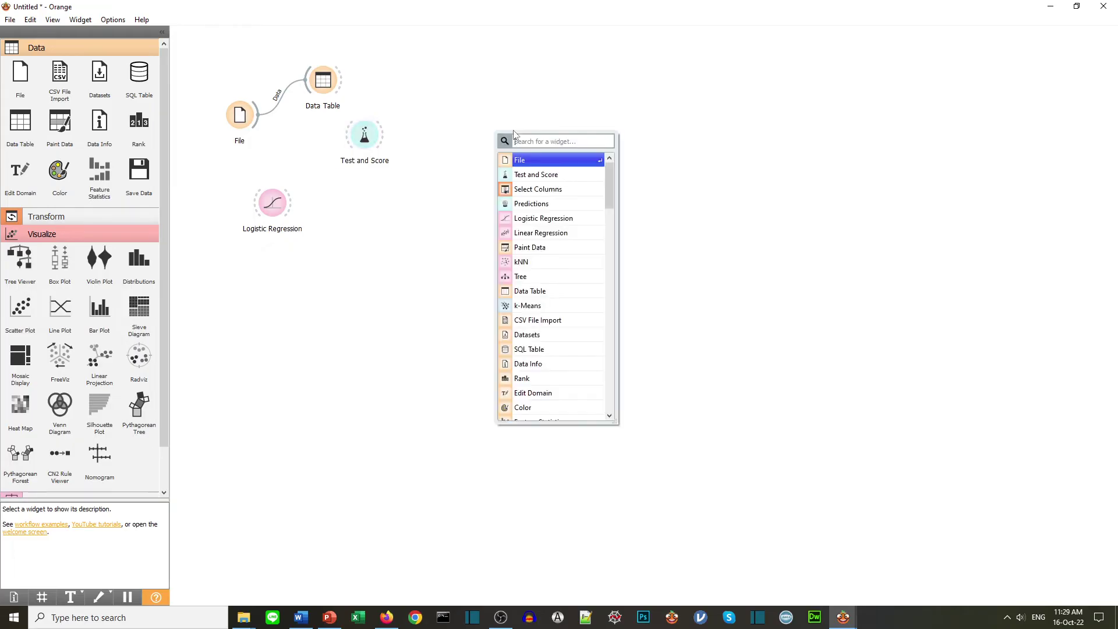
key(Down)
key(Down)
key(Down)
key(Return)
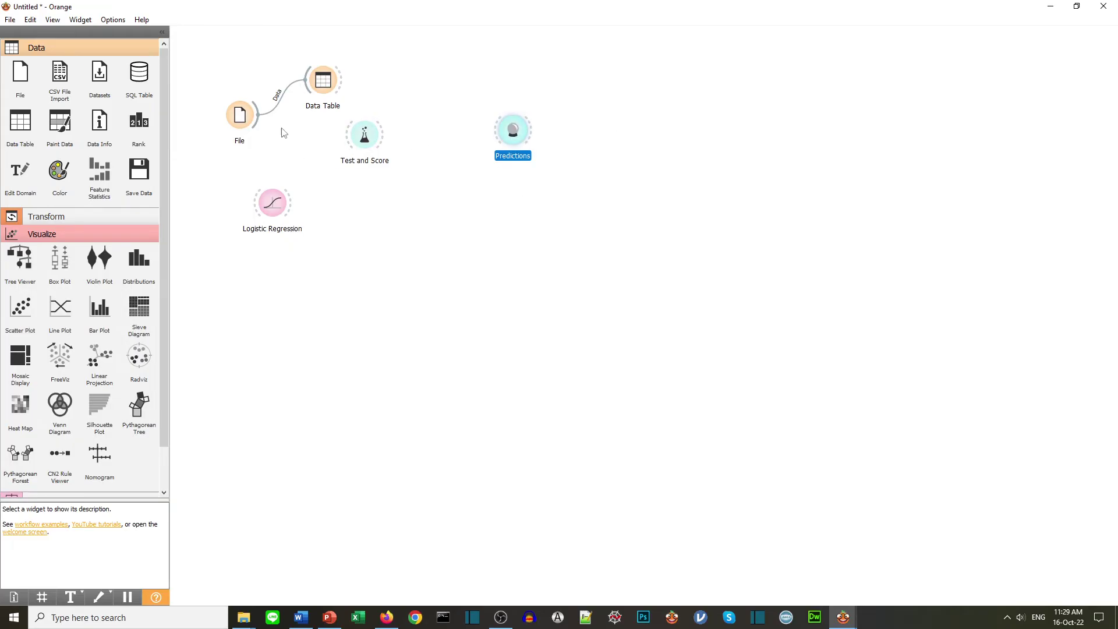
- Connect File and Logistic Regression to Test and Score, and check the Logistic Regression settings
drag(257, 116, 346, 138)
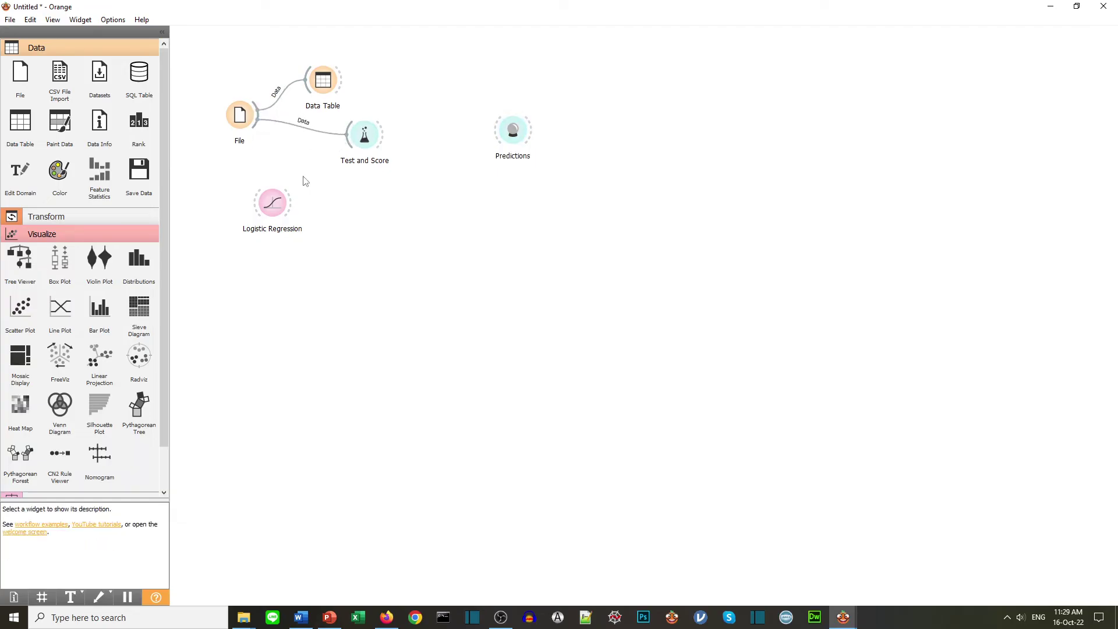
drag(293, 202, 347, 144)
double_click(287, 206)
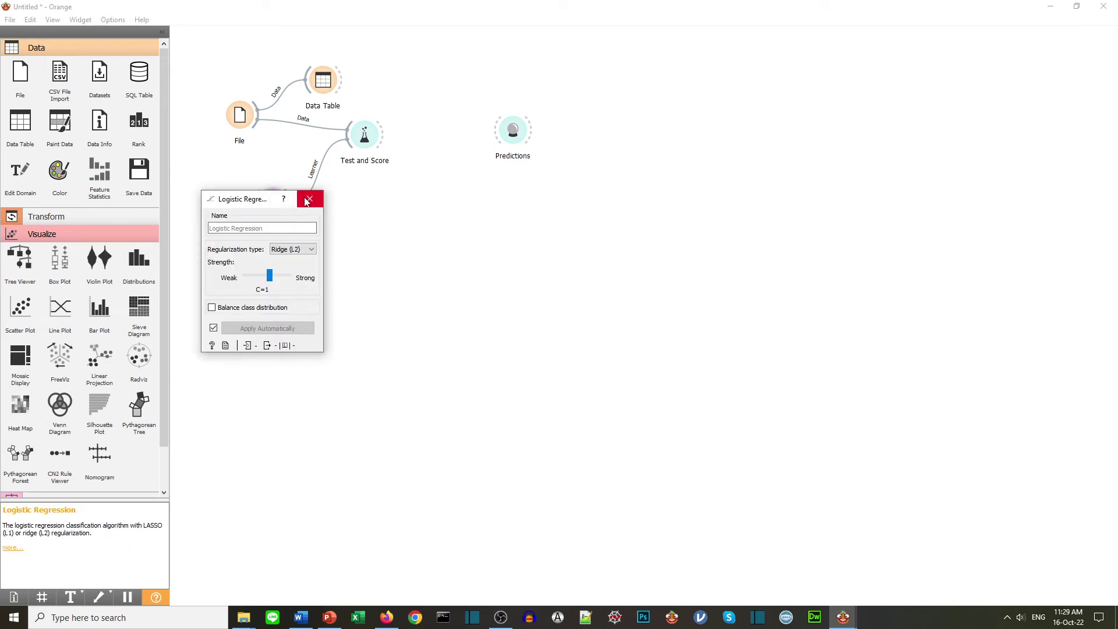
click(310, 199)
- Move the Predictions widget beside Test and Score, connect the two, and view the logistic regression predictions
drag(509, 138, 441, 139)
double_click(443, 136)
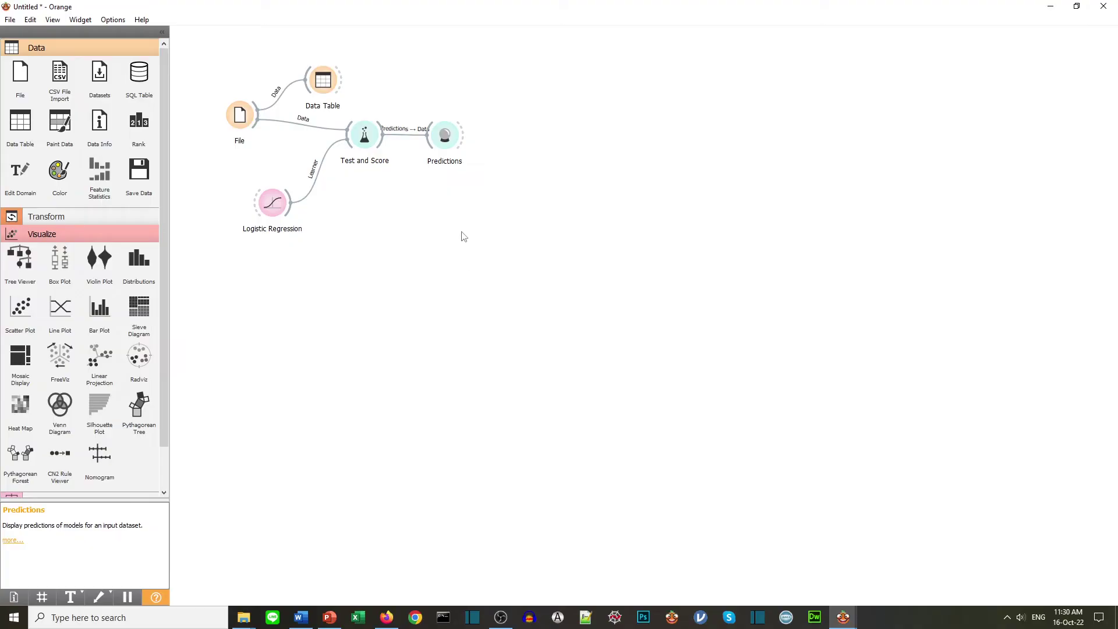
- Add a Confusion Matrix widget below Predictions and connect Test and Score to it
right_click(464, 236)
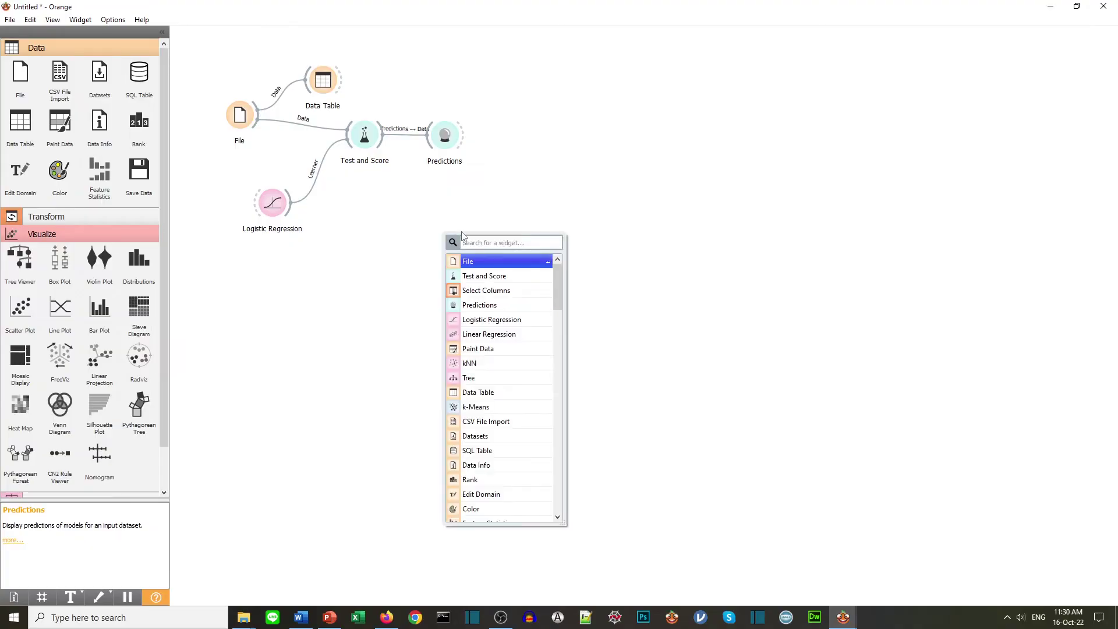
text(con)
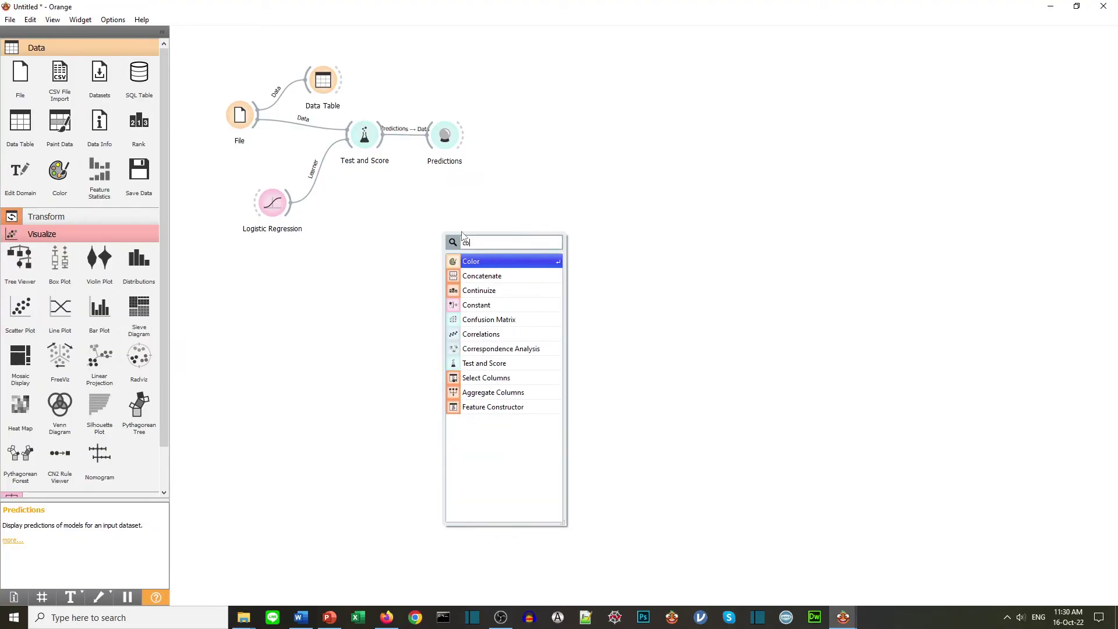
click(469, 304)
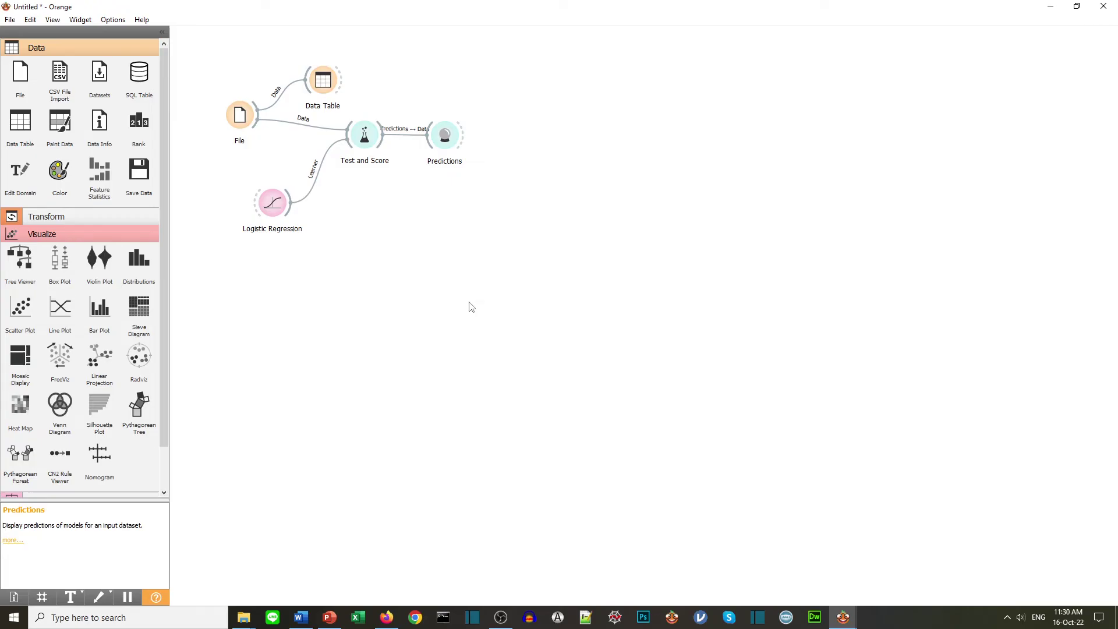
drag(458, 239, 444, 210)
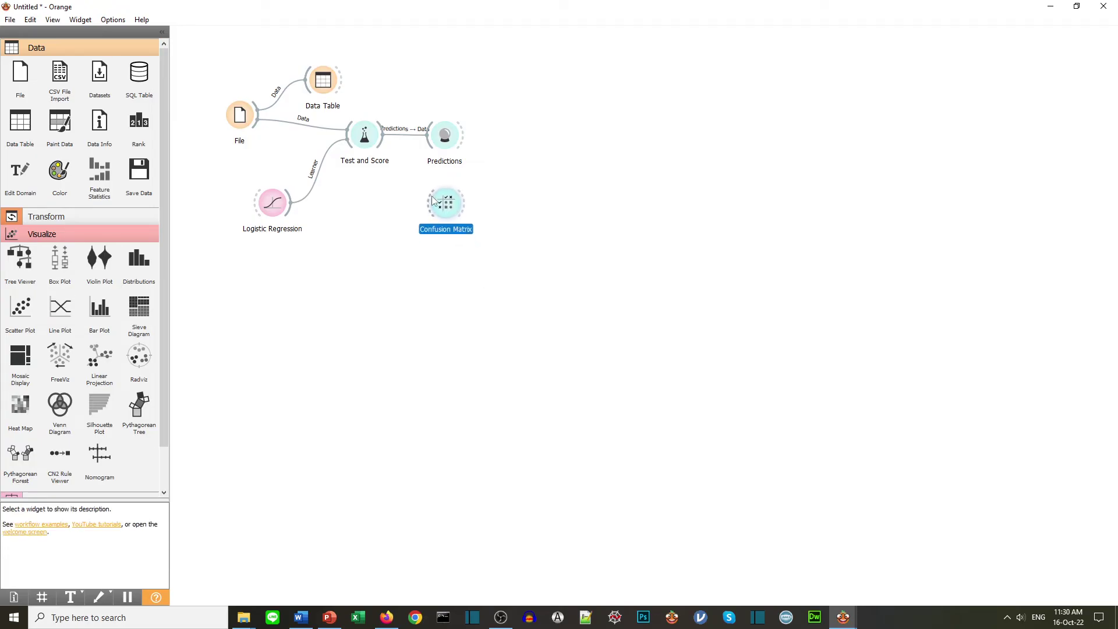
drag(382, 135, 430, 210)
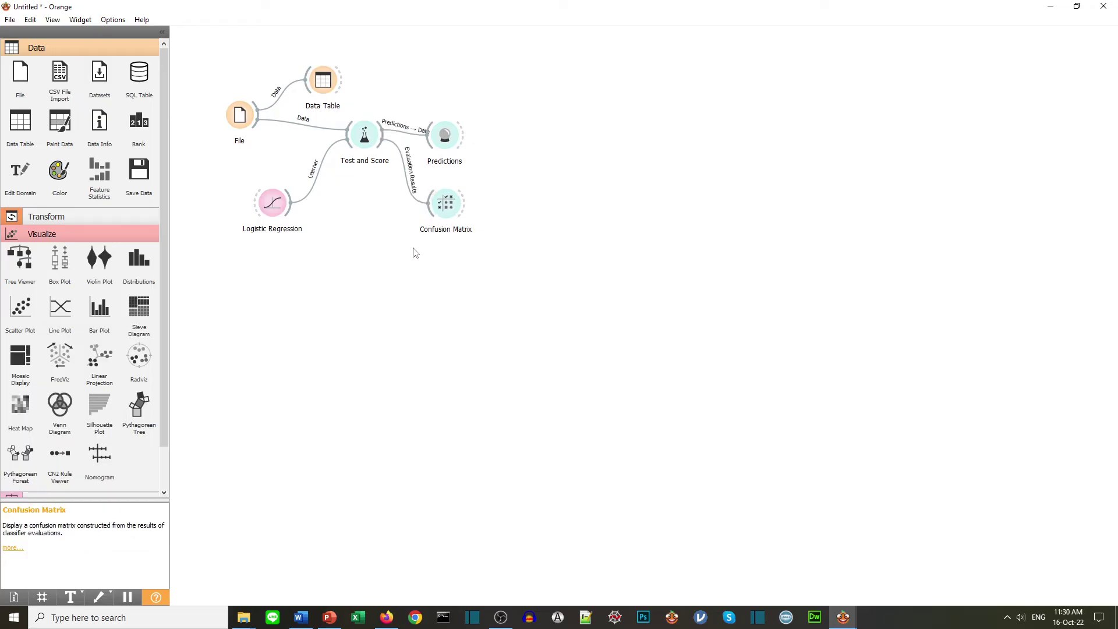
- Examine the correct and misclassified instance counts for Logistic Regression in the Confusion Matrix
double_click(446, 203)
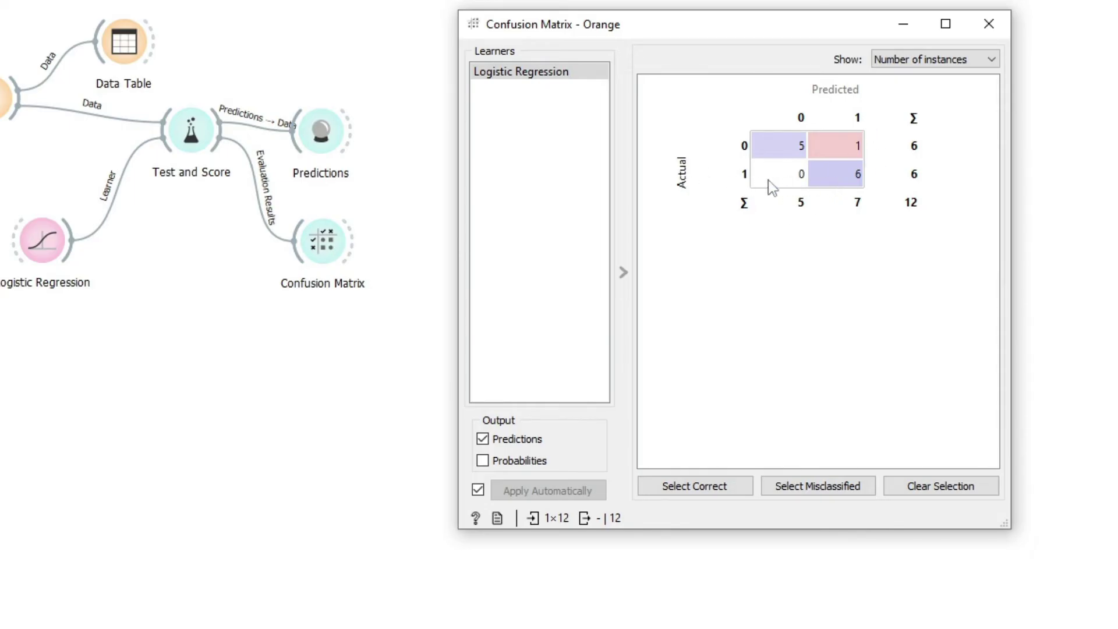
mouse_move(841, 175)
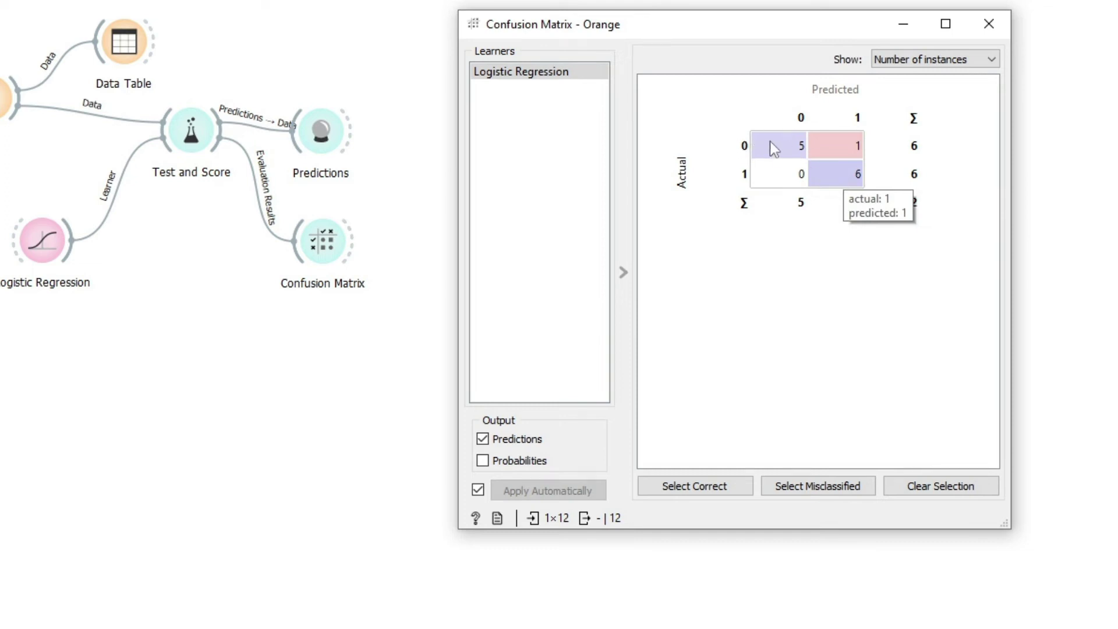
mouse_move(777, 152)
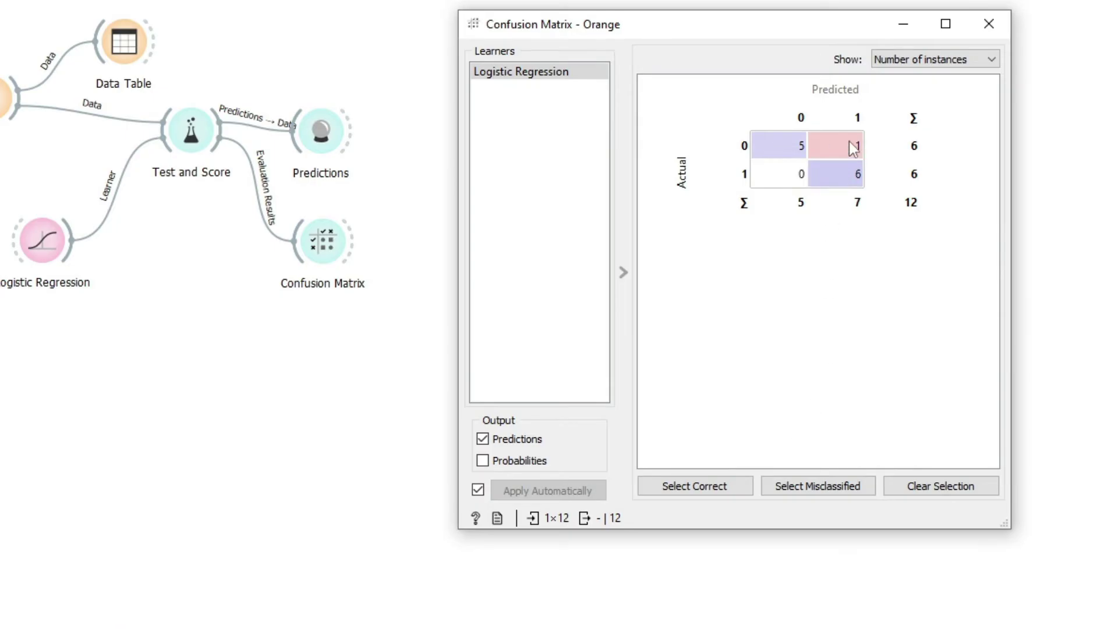
mouse_move(850, 142)
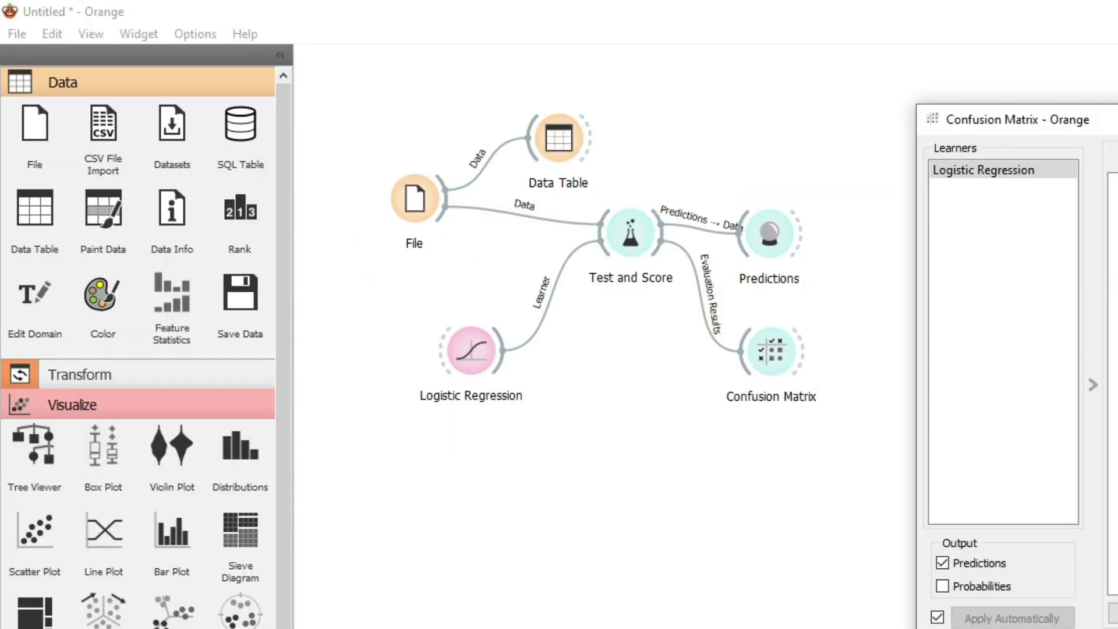
key(ctrl+w)
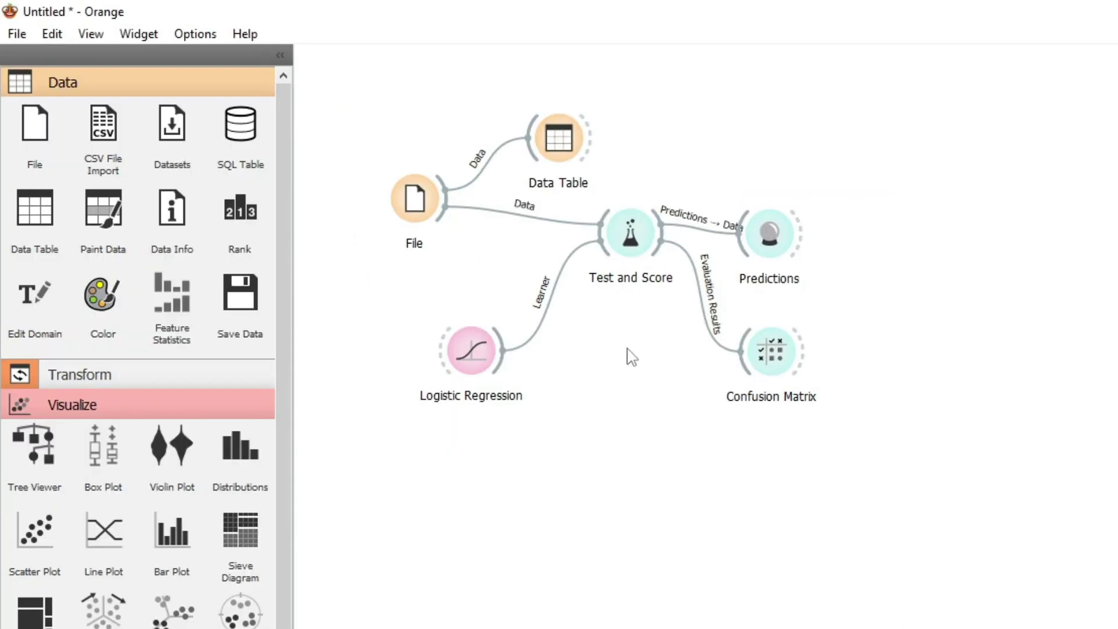
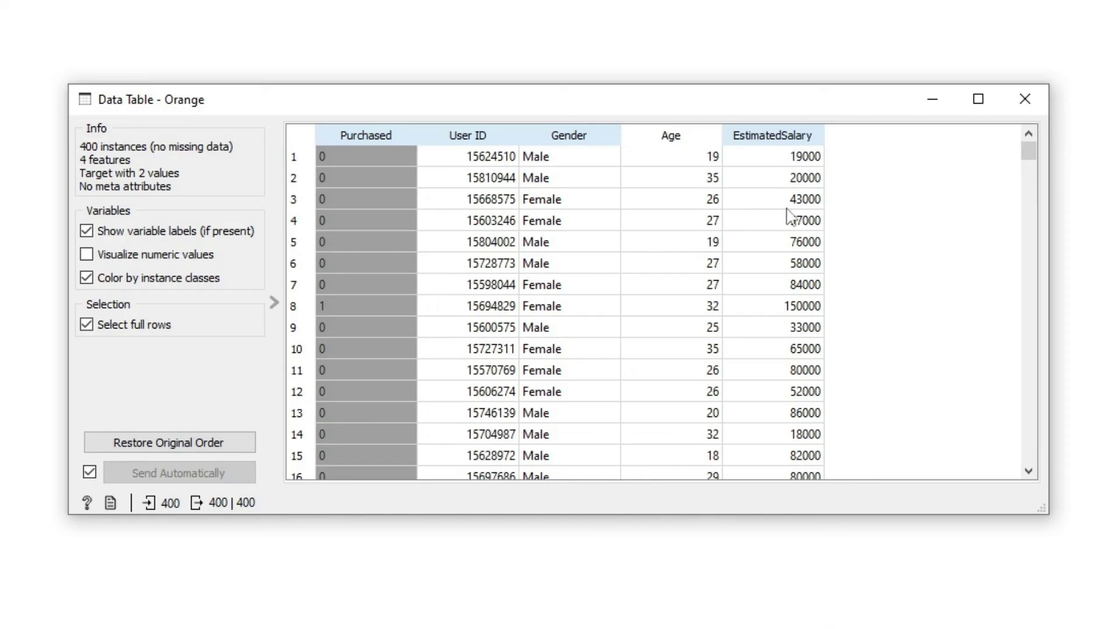
- Connect File (1) to a new Select Columns widget, with Age and EstimatedSalary as features, Purchased as target, and User ID and Gender ignored
click(1039, 98)
right_click(410, 201)
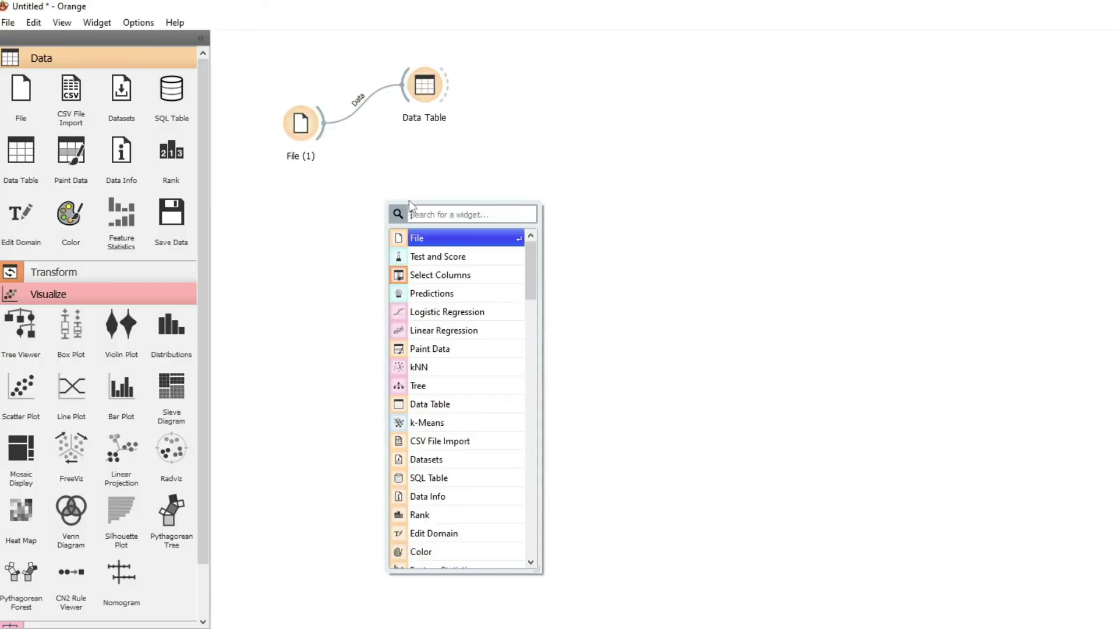
click(422, 275)
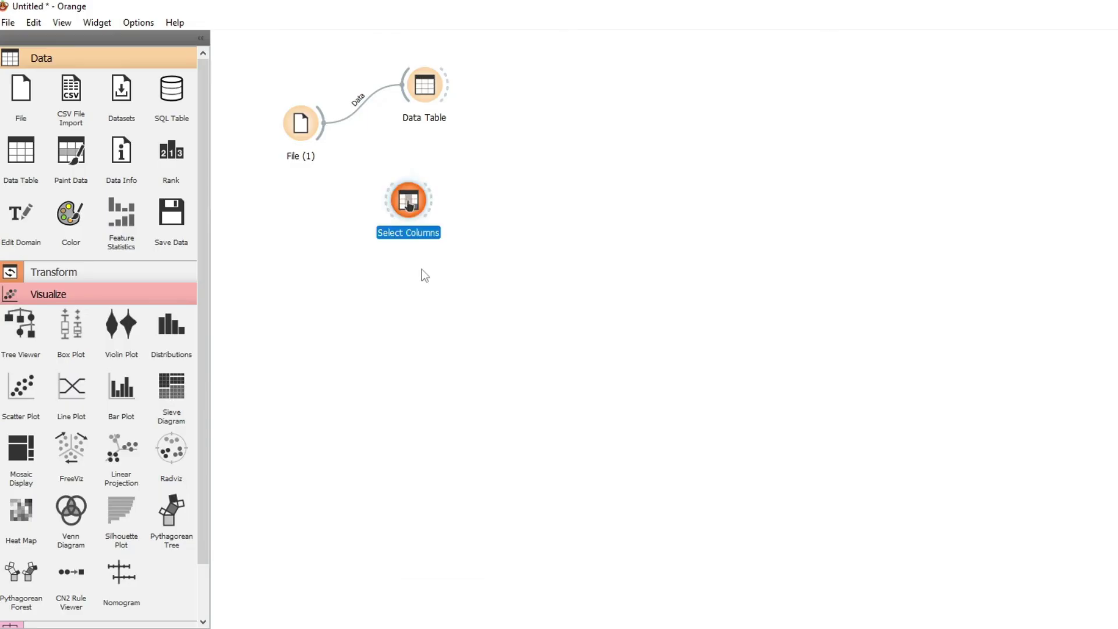
drag(408, 211, 429, 169)
drag(325, 123, 408, 162)
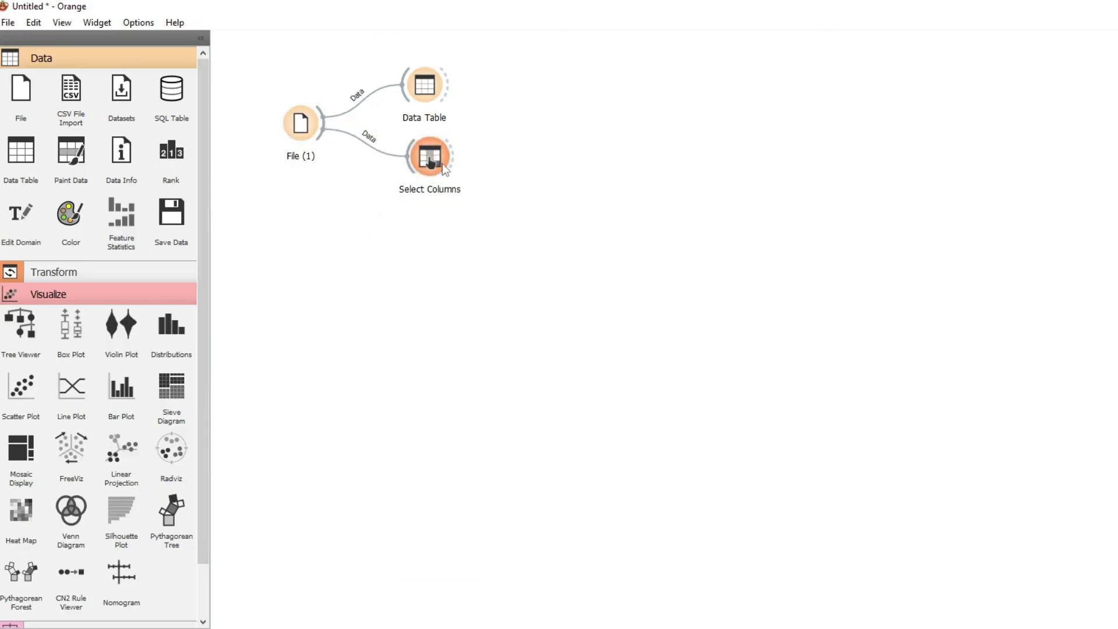
double_click(431, 163)
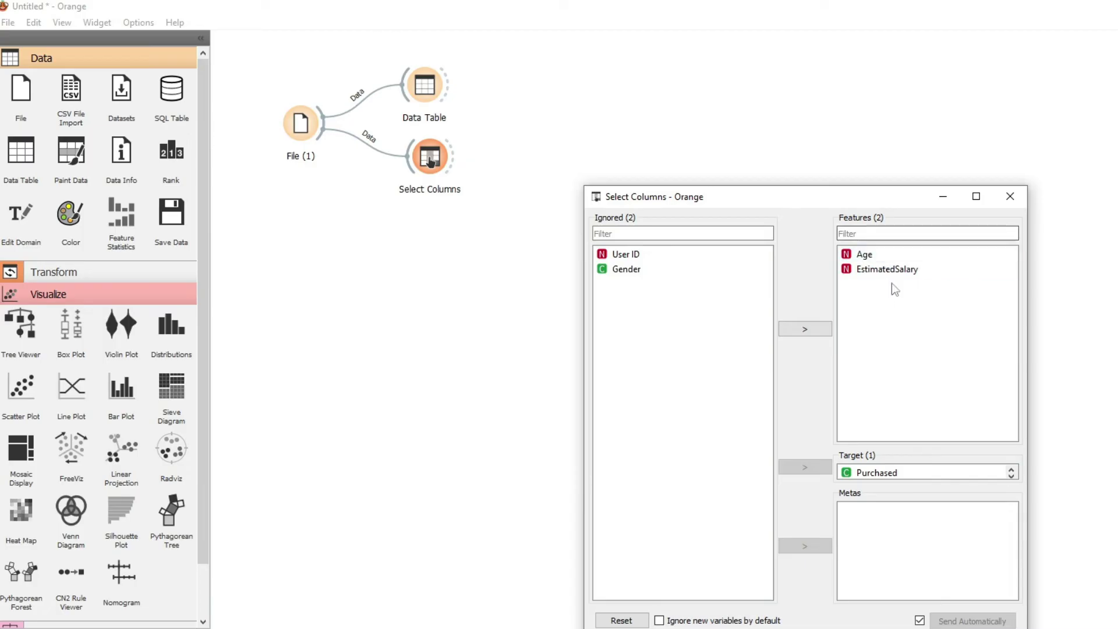
click(1009, 197)
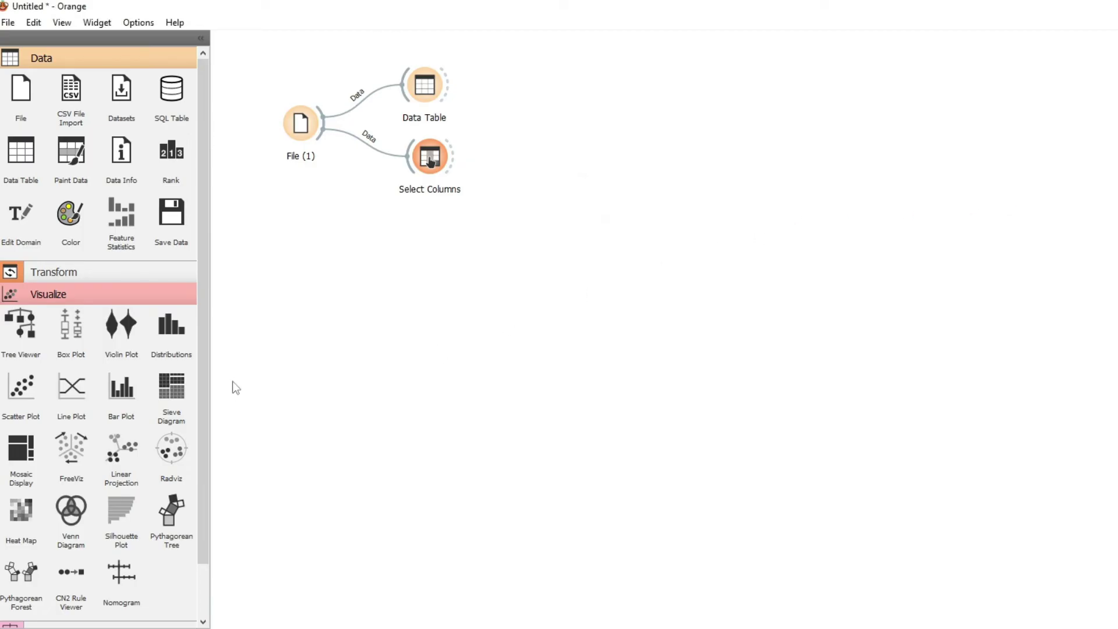
- Add an SVM widget below Select Columns and a Test and Score widget beside it, and connect Select Columns to Test and Score
right_click(417, 286)
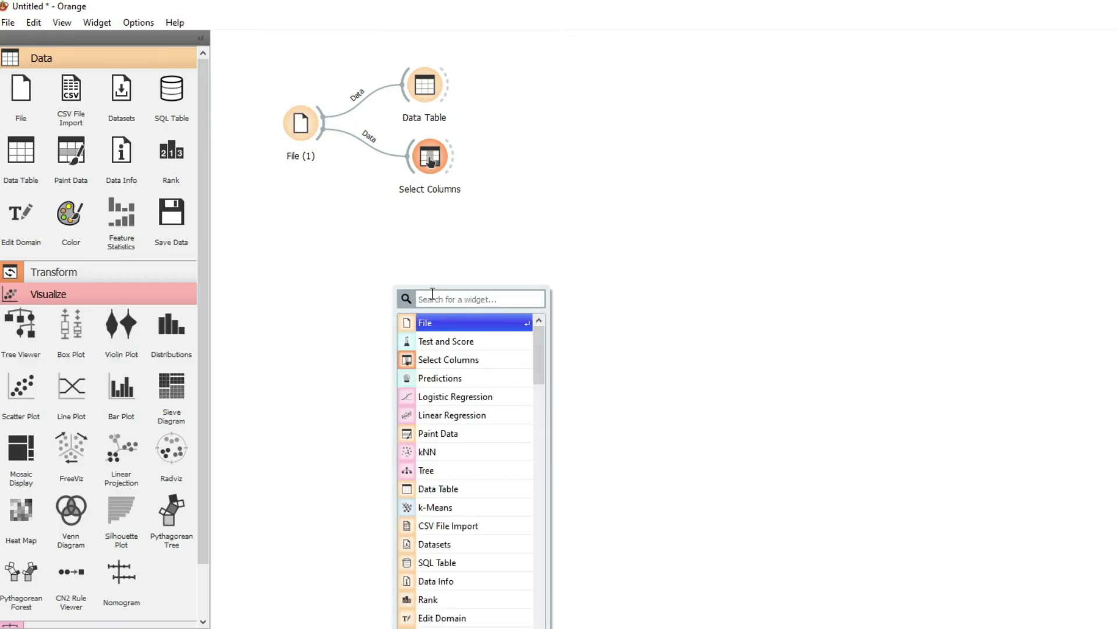
text(s)
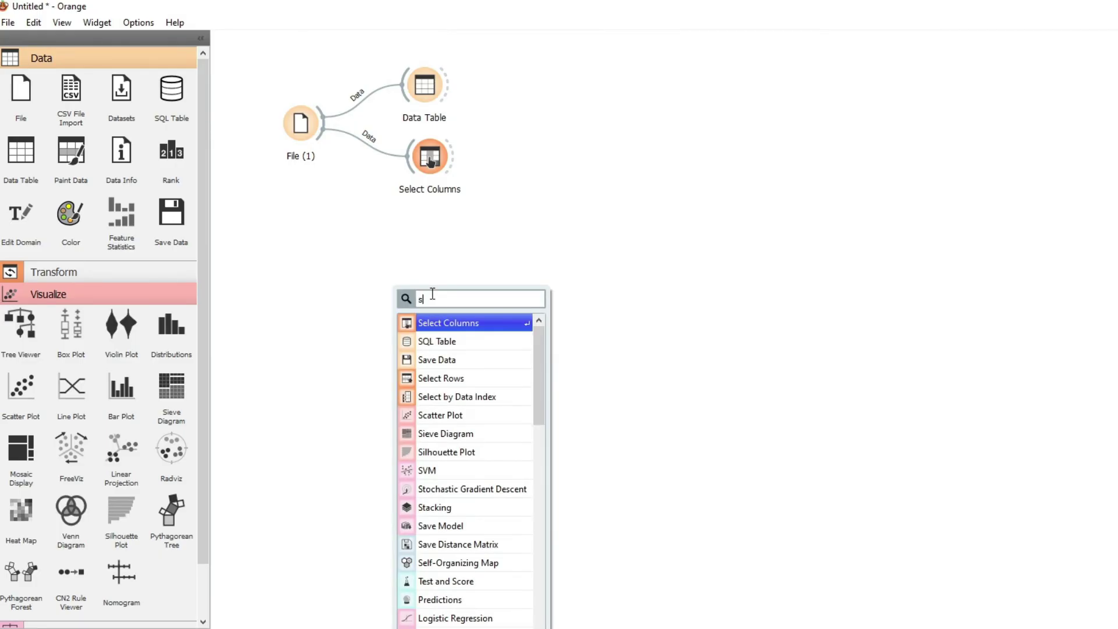
click(422, 476)
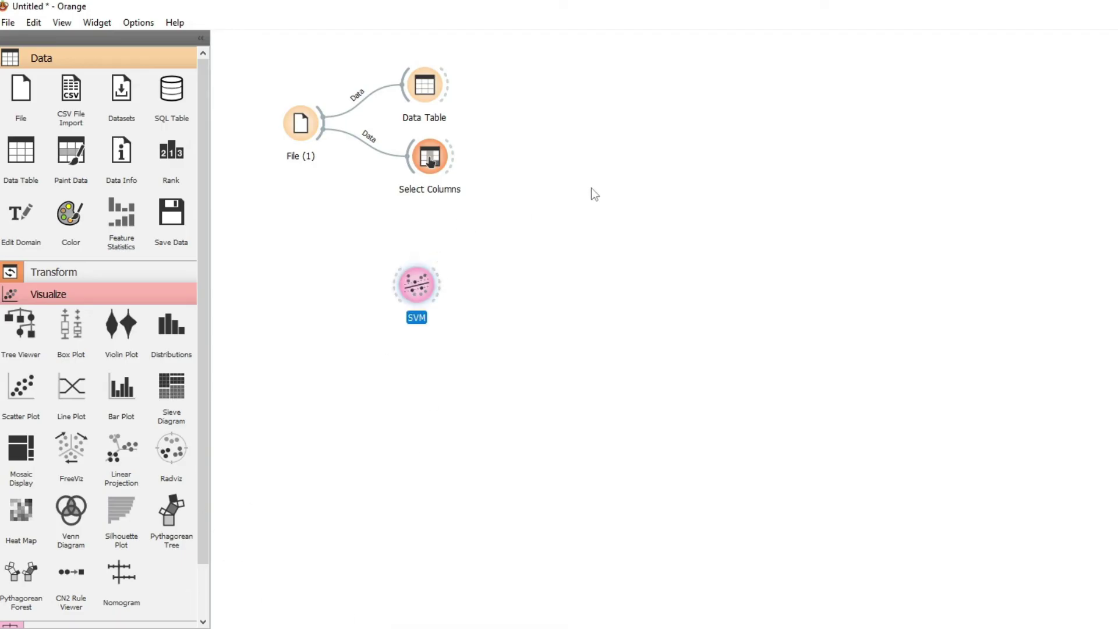
right_click(533, 170)
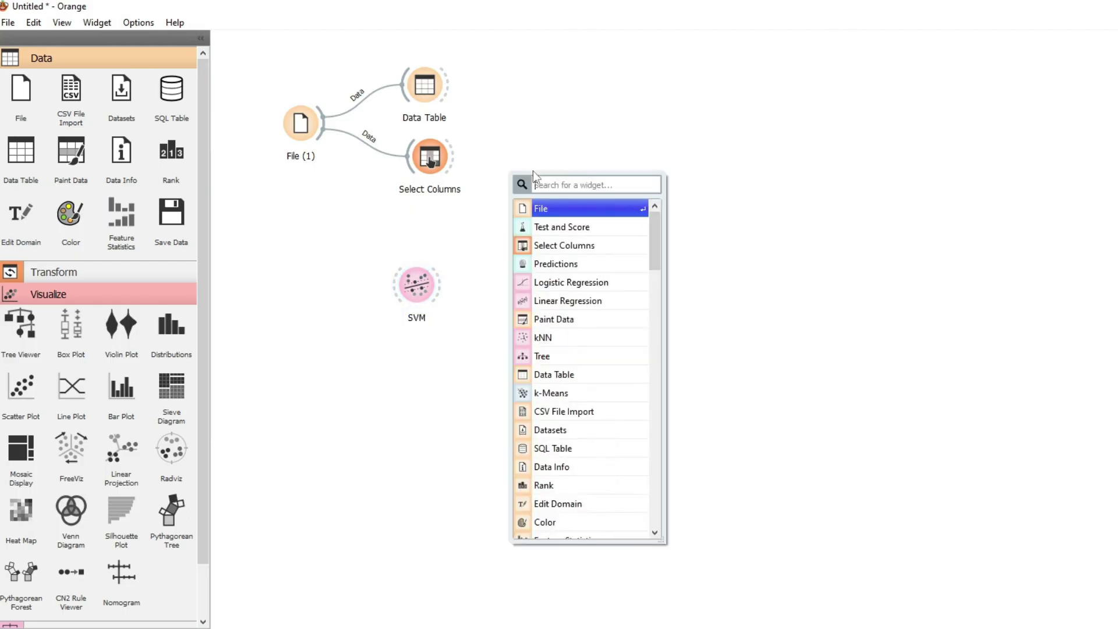
click(562, 224)
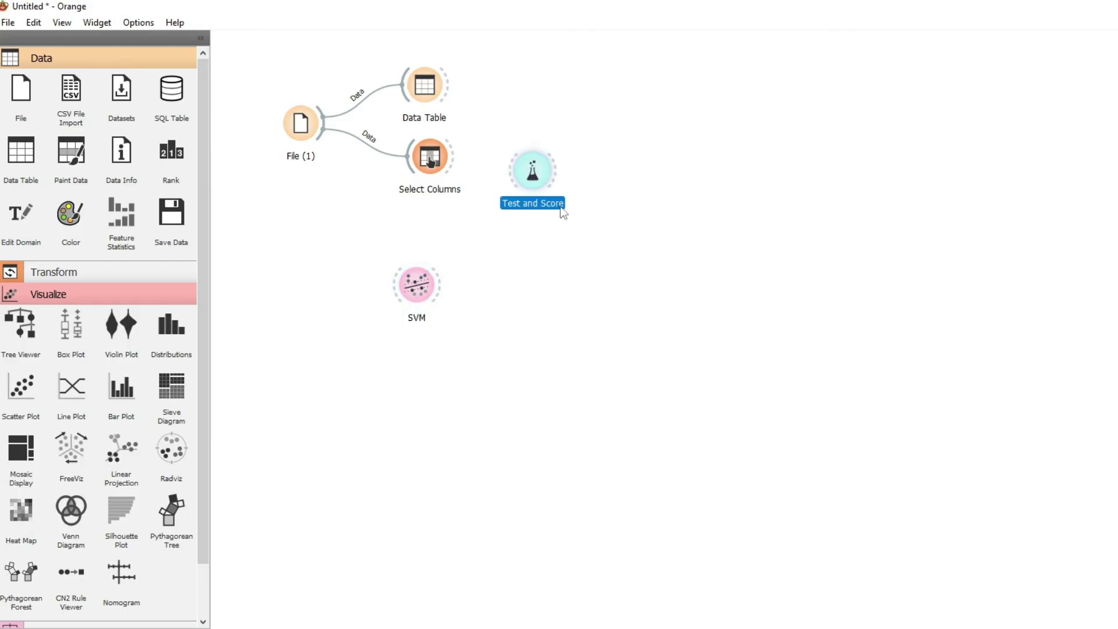
drag(532, 174, 562, 164)
drag(456, 156, 537, 163)
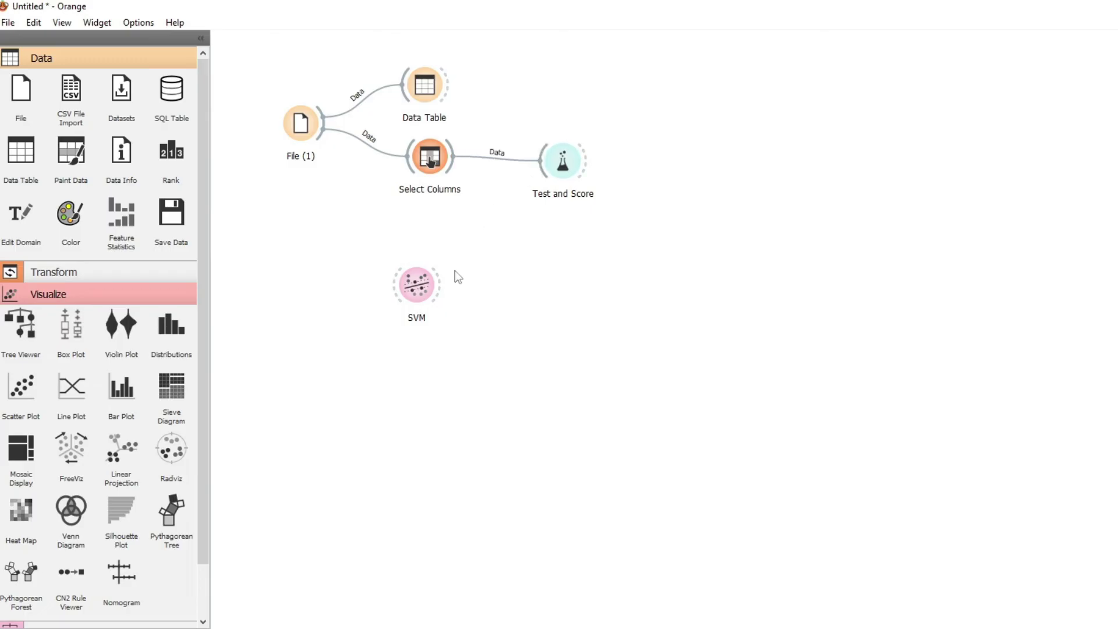
- Check the SVM widget's parameters and connect SVM to Test and Score as its learner
double_click(417, 285)
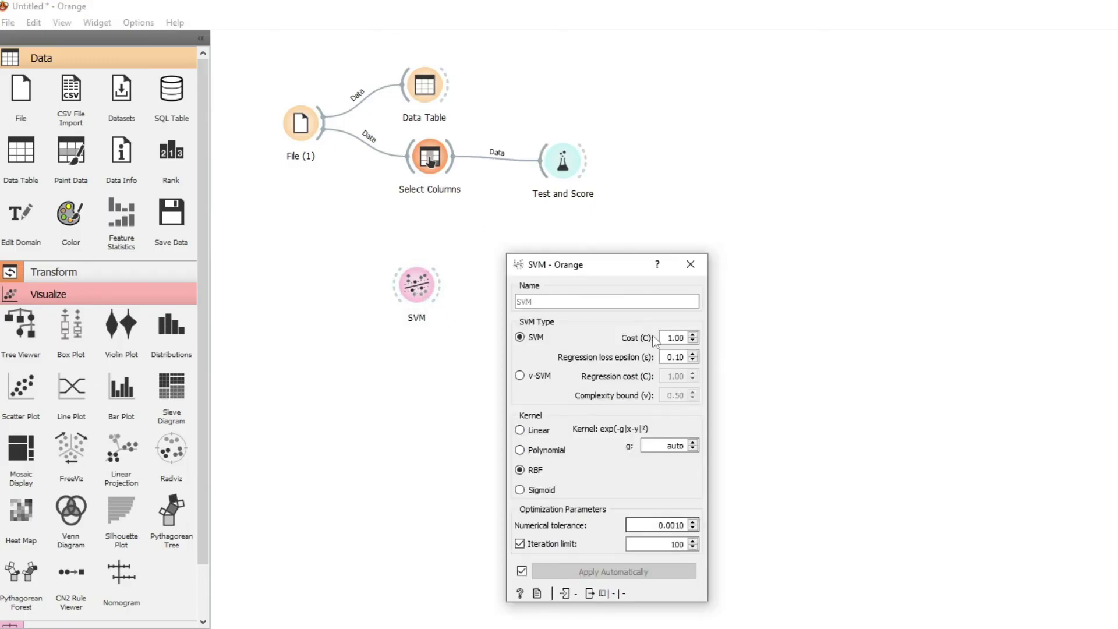
click(690, 263)
drag(476, 269, 536, 172)
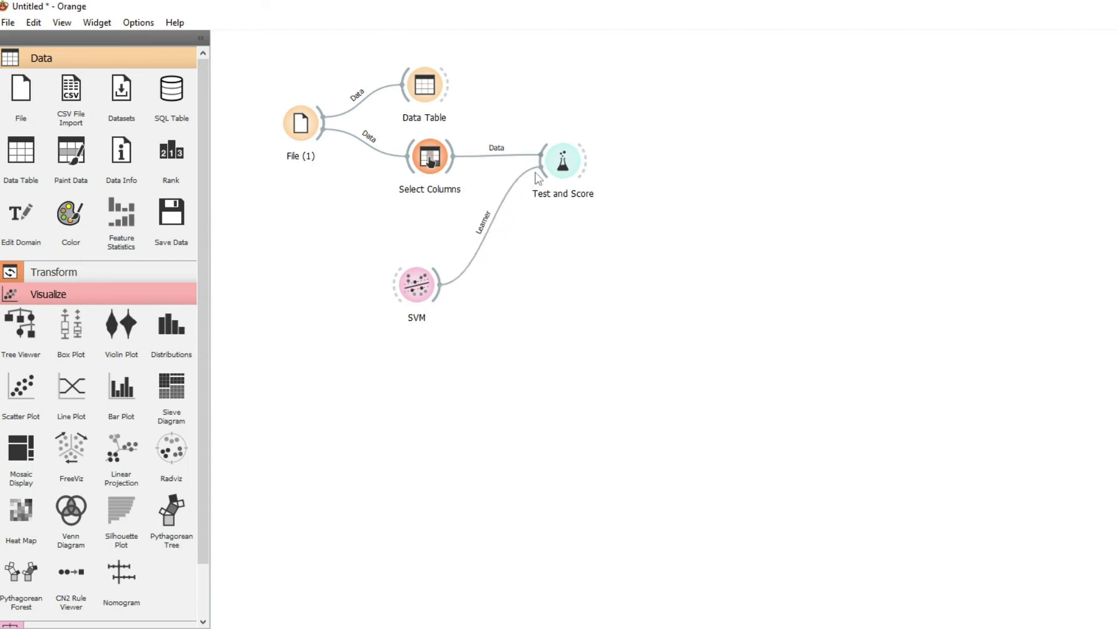
- Add a Predictions widget beside Test and Score and connect Test and Score to it
right_click(691, 135)
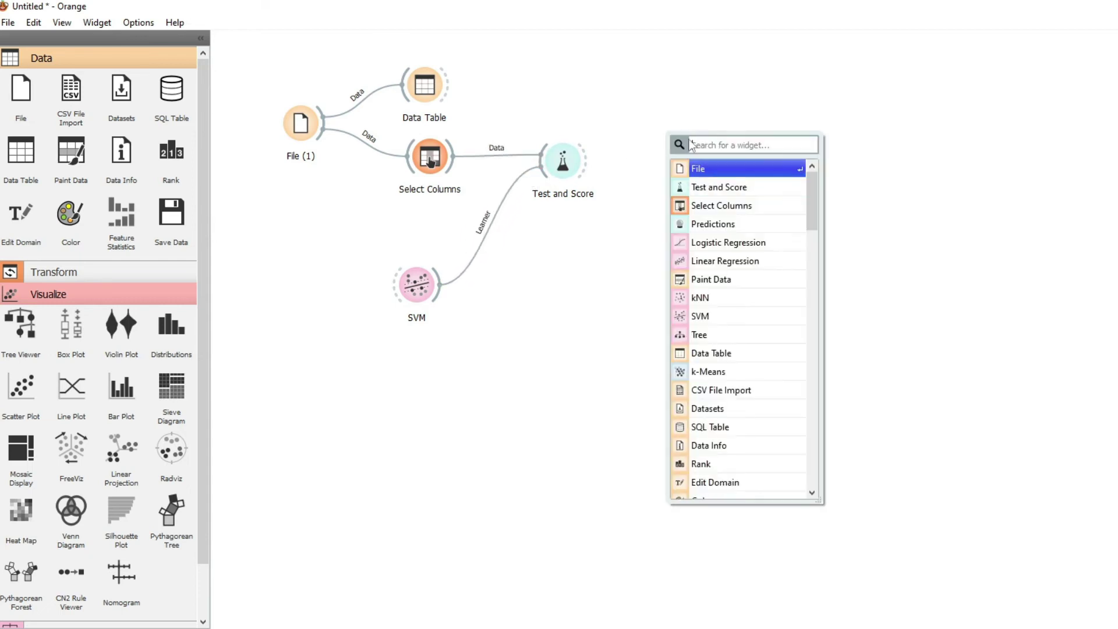
click(701, 227)
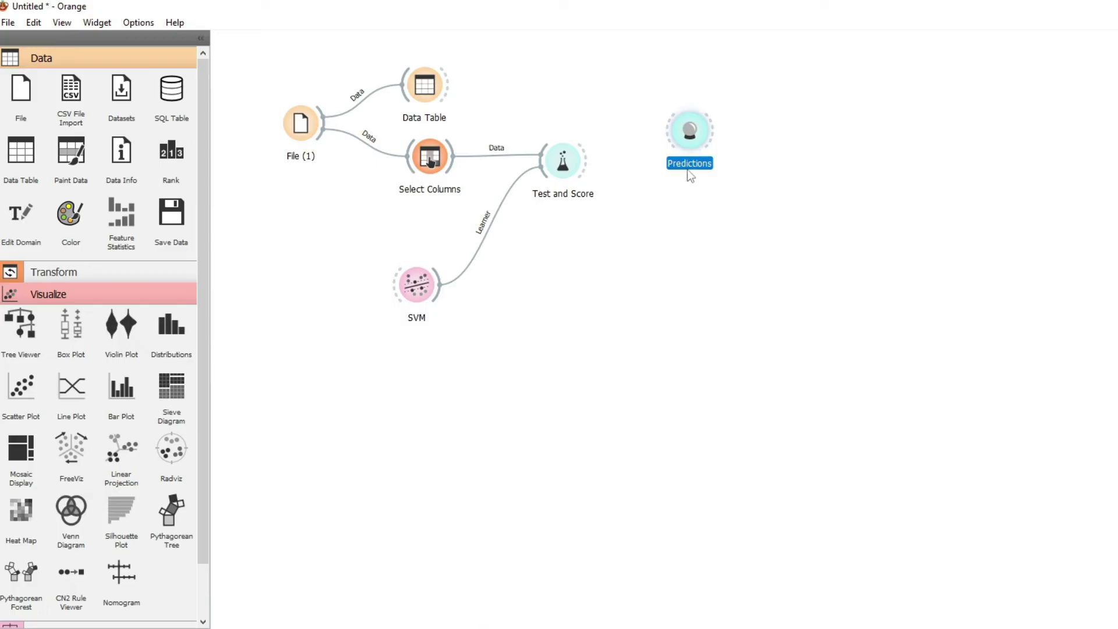
drag(687, 131, 687, 162)
drag(585, 159, 682, 160)
- View the SVM predictions in an enlarged window, sort them by Purchased, and compare actual with predicted classes
double_click(693, 162)
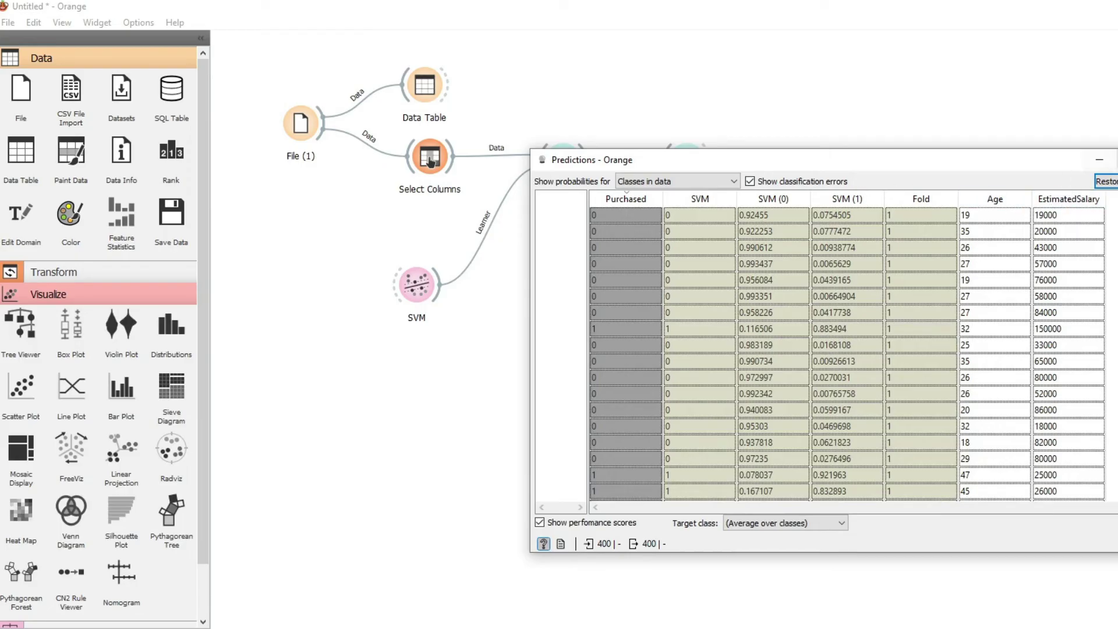
click(1117, 159)
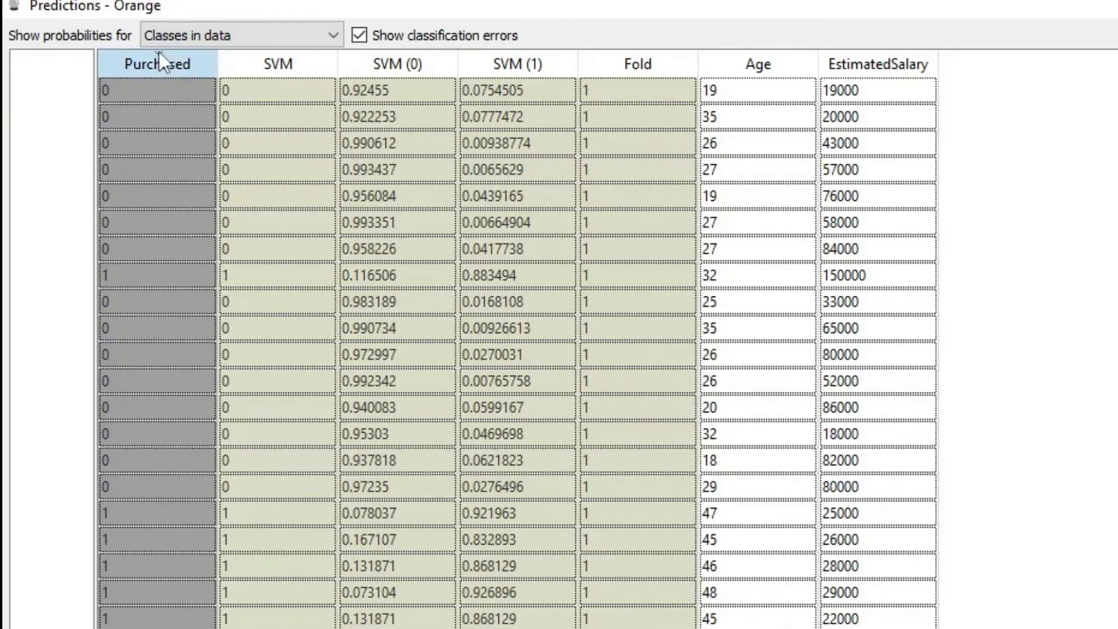
click(93, 41)
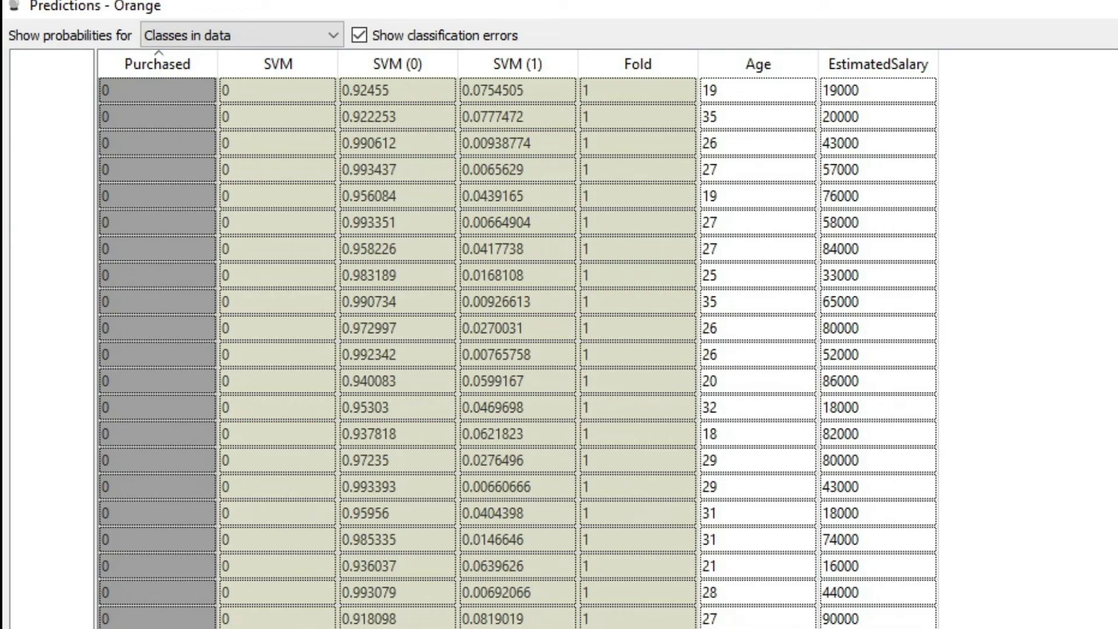
scroll(518, 350, down, 10)
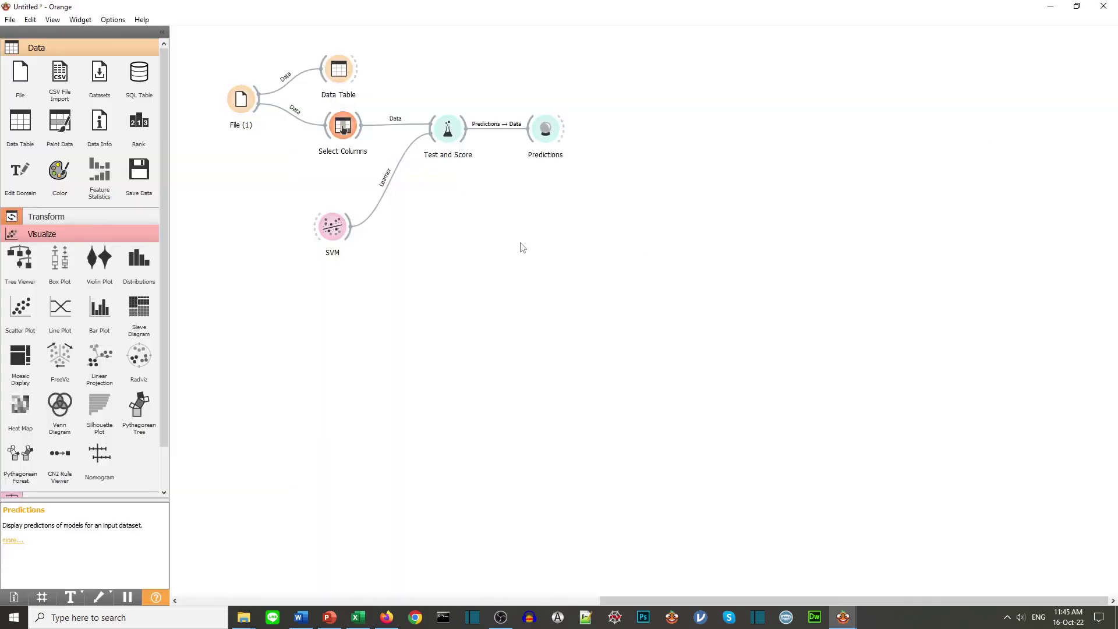
- Add a Confusion Matrix widget below the Predictions widget and connect Test and Score to it
right_click(521, 237)
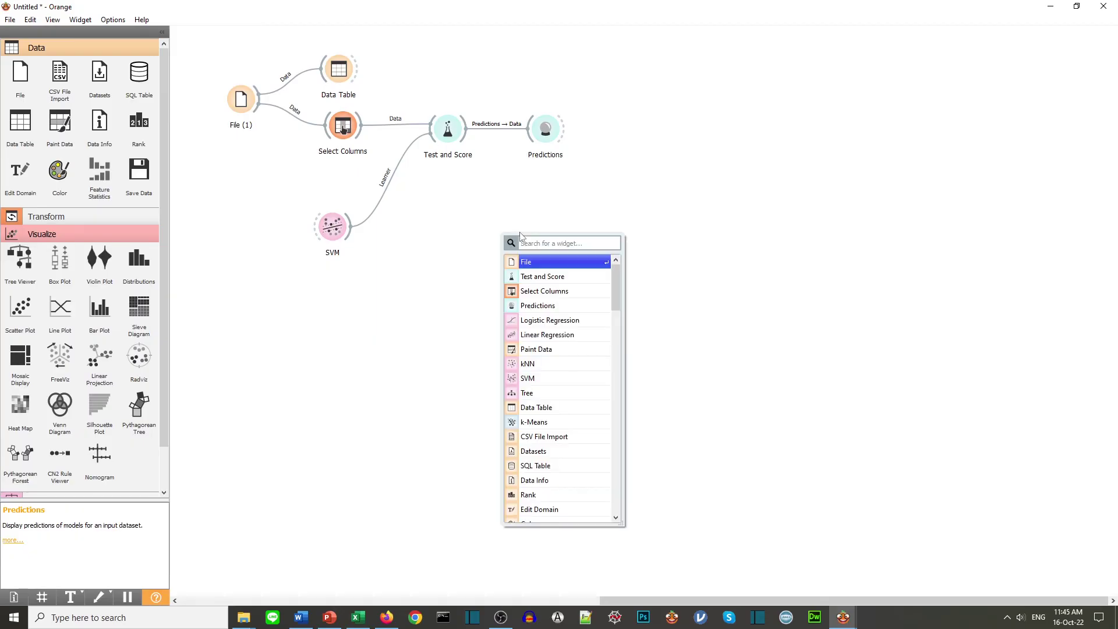
text(co)
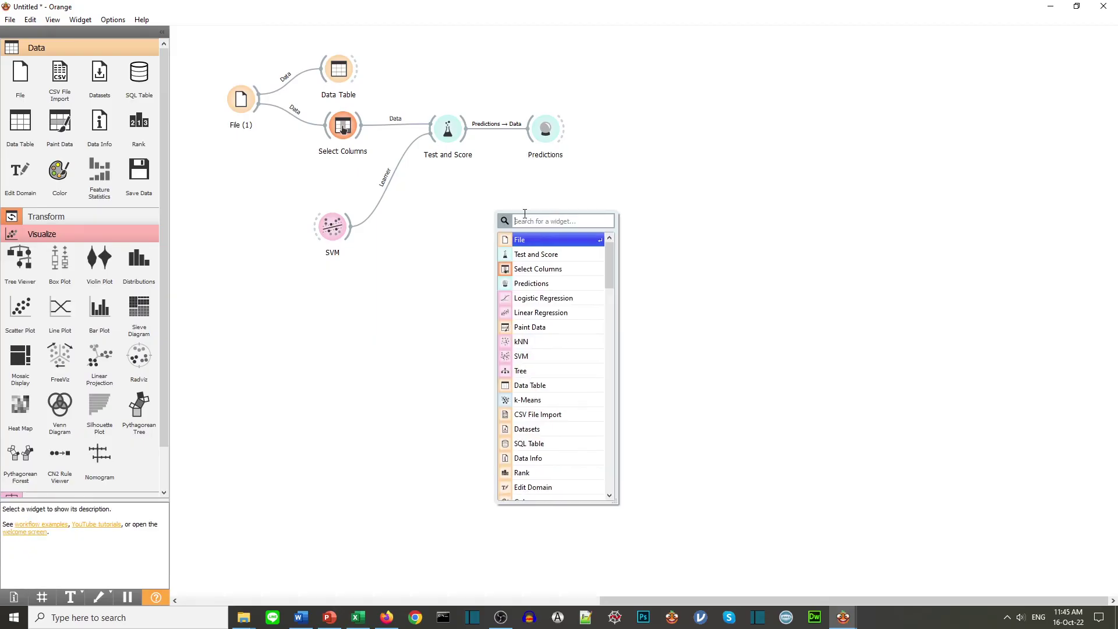
key(Down)
key(Down)
key(Down)
key(Down)
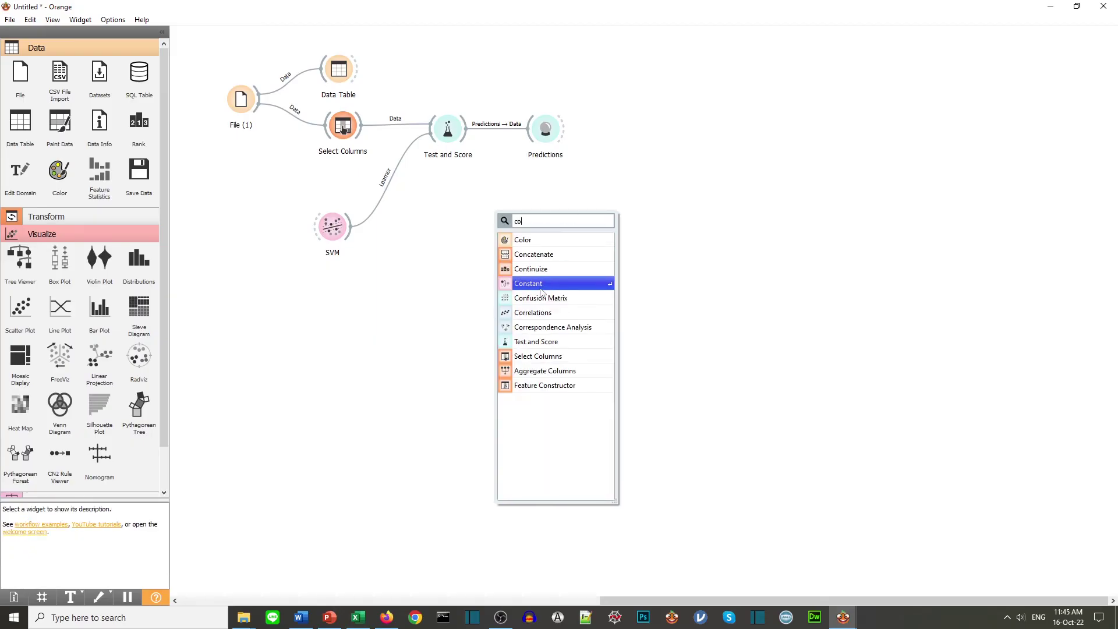
key(Return)
drag(513, 214, 524, 206)
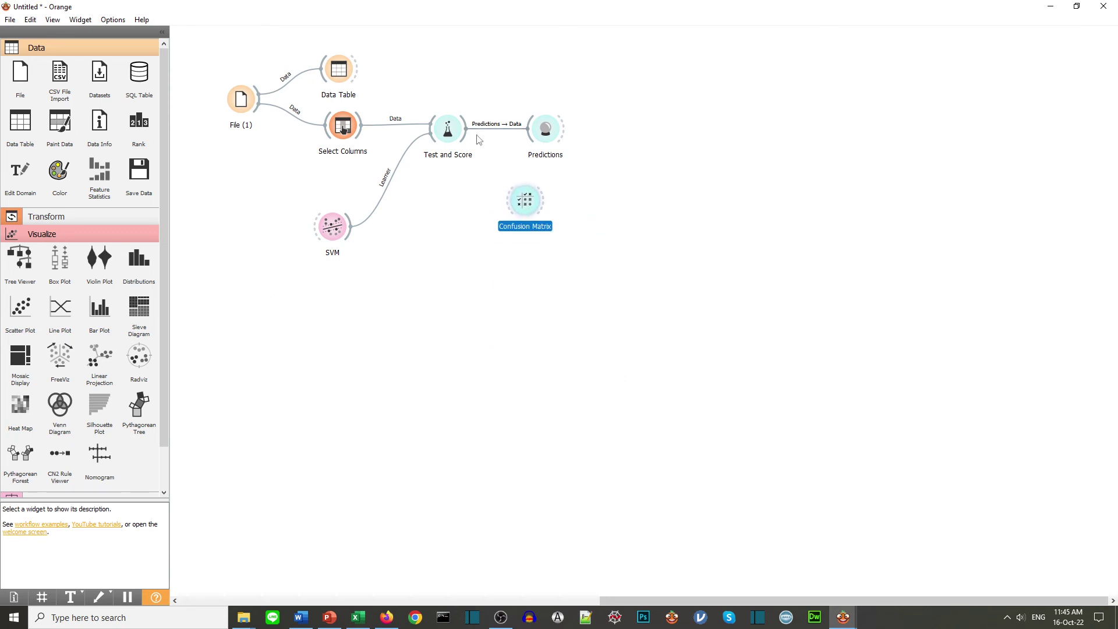
drag(467, 129, 504, 205)
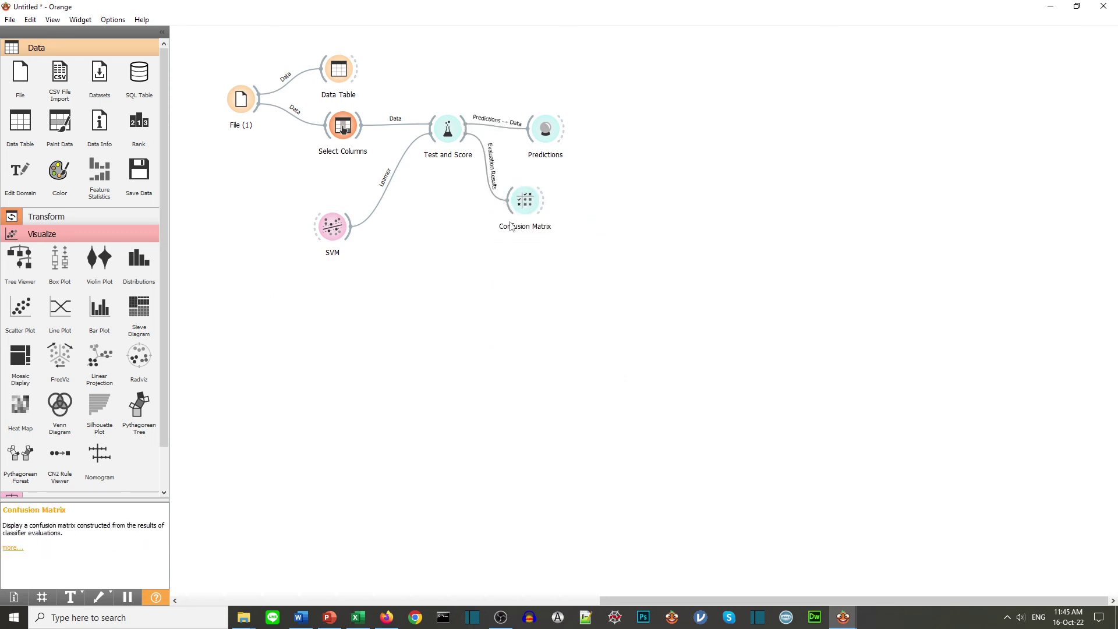
- Examine the correctly classified and misclassified instance counts for SVM in the Confusion Matrix
double_click(523, 203)
drag(757, 81, 732, 78)
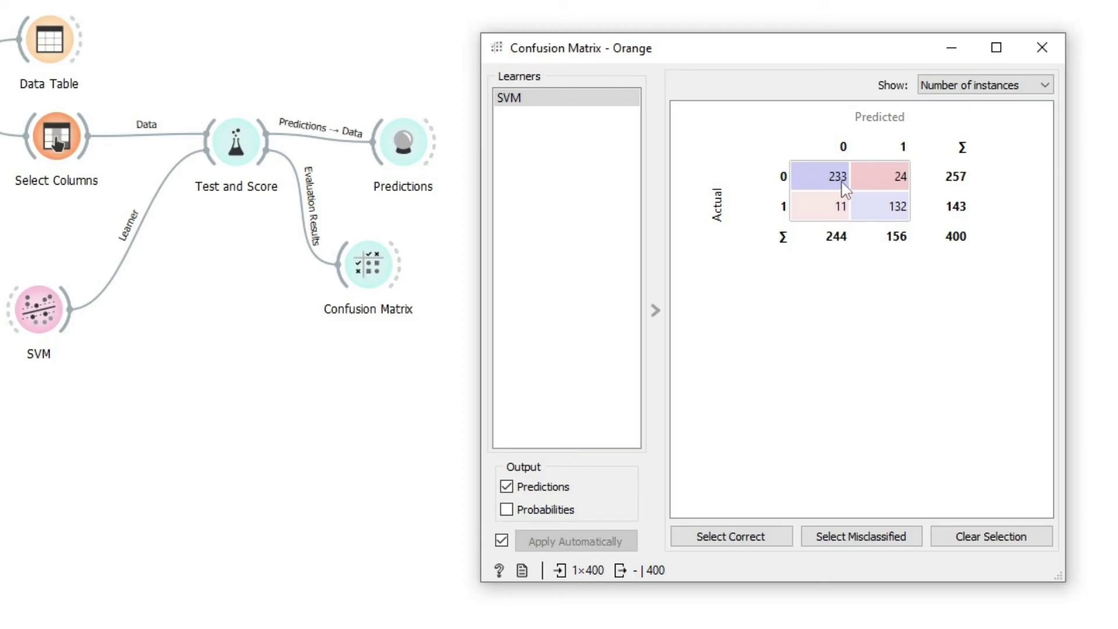
mouse_move(844, 187)
mouse_move(900, 206)
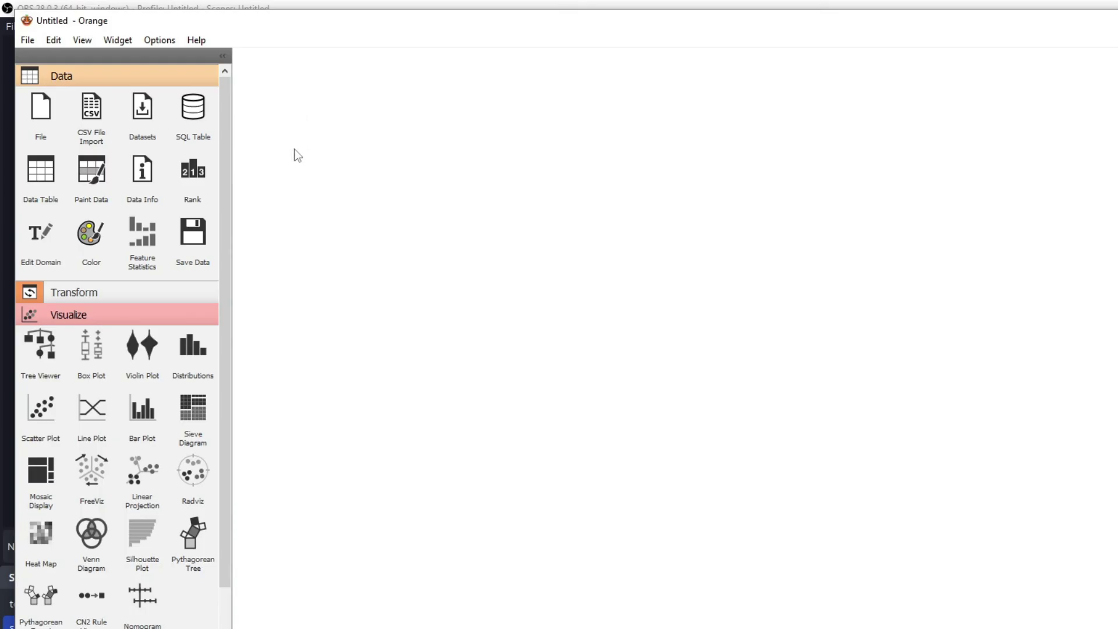
- Add a Datasets widget to the empty workflow and select the Iris dataset in it
drag(170, 118, 324, 124)
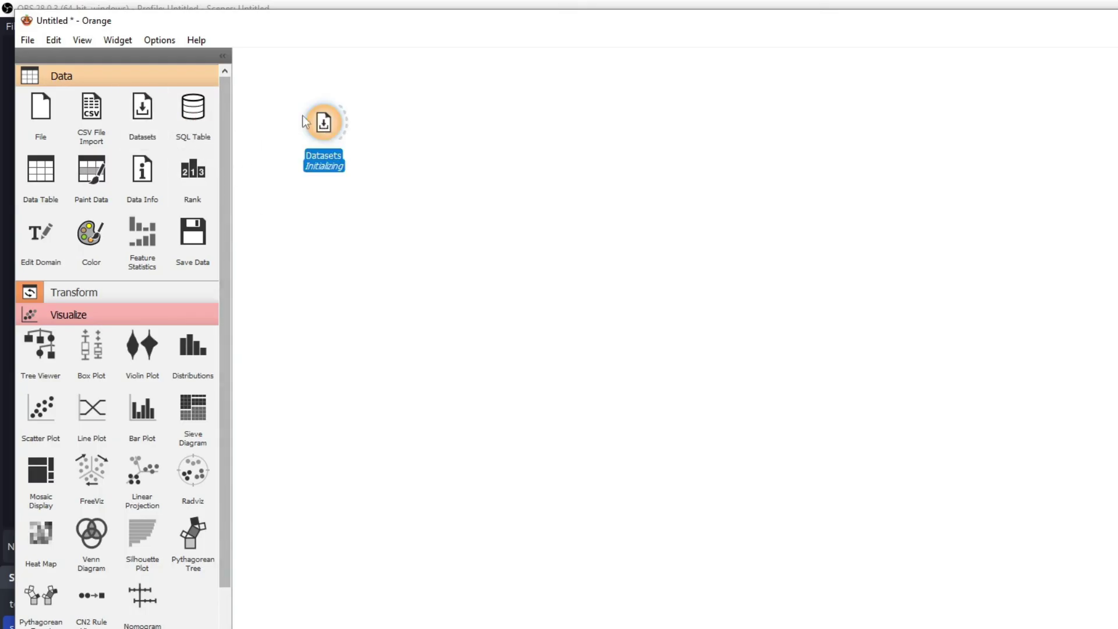
double_click(325, 123)
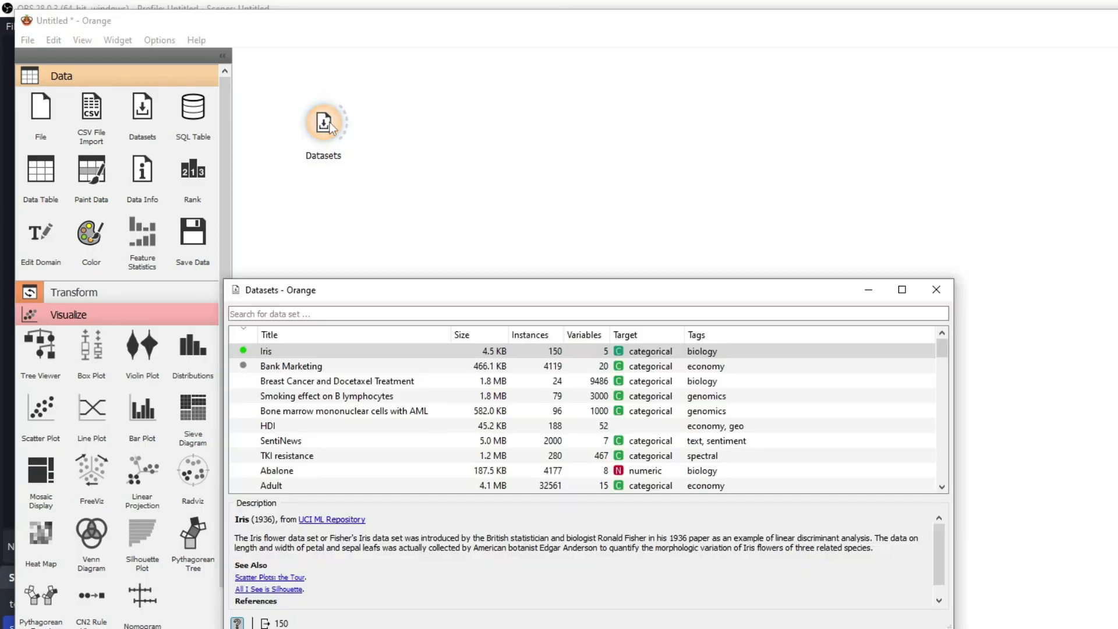
click(273, 316)
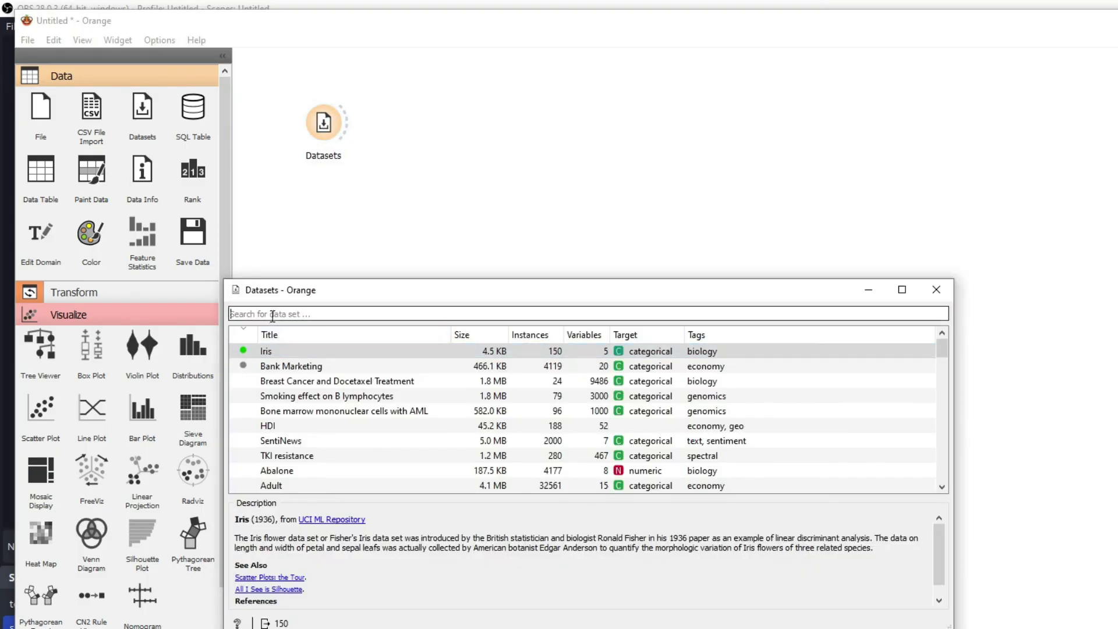
text(ir)
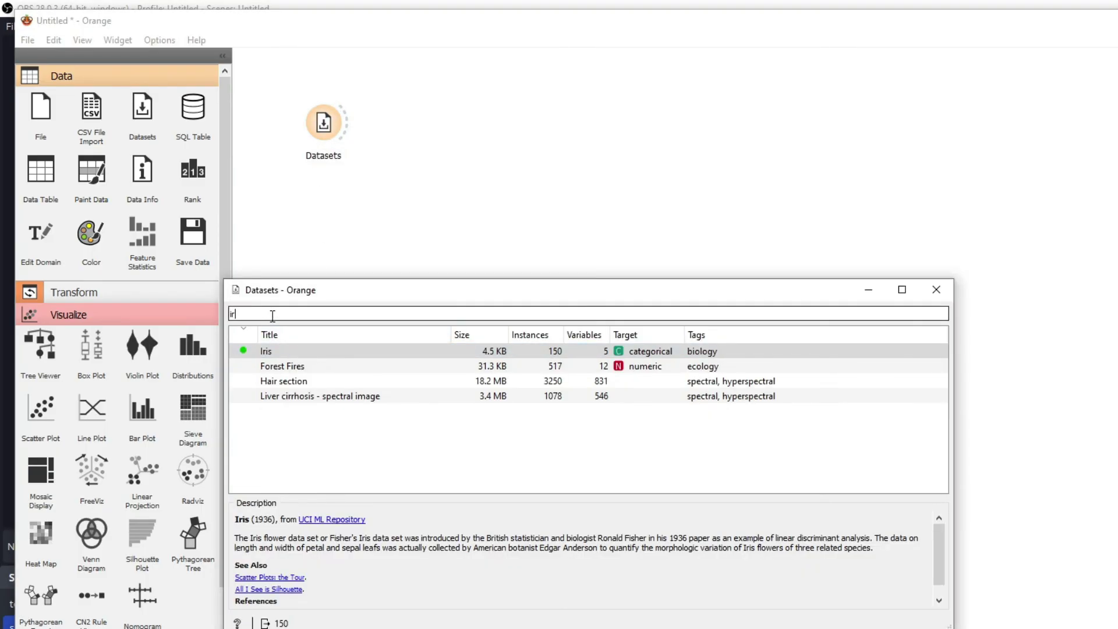
click(343, 351)
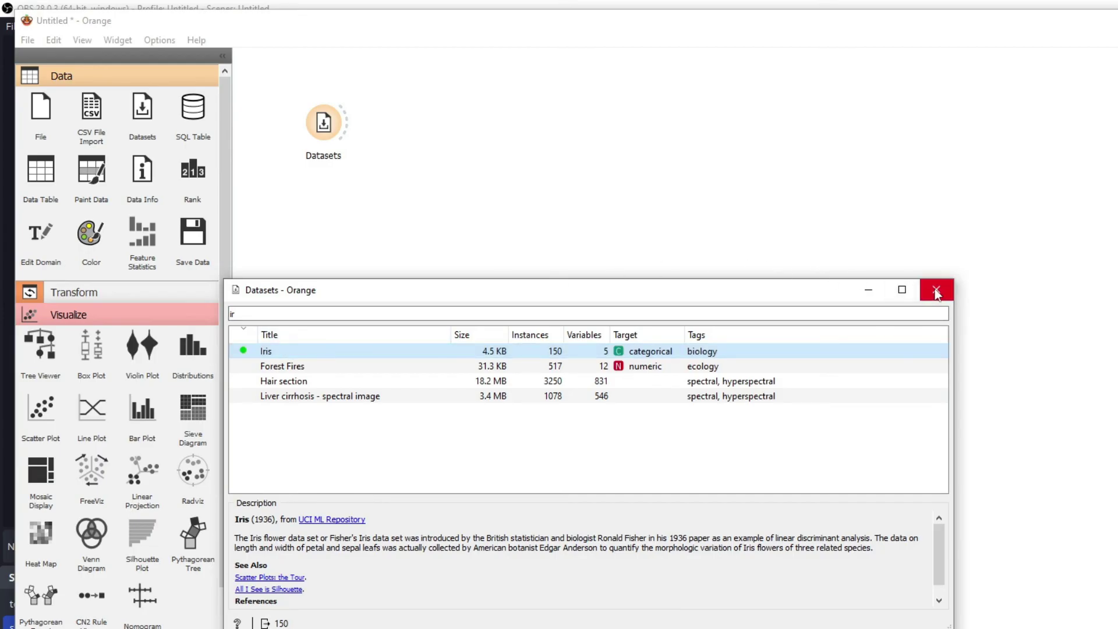
click(936, 289)
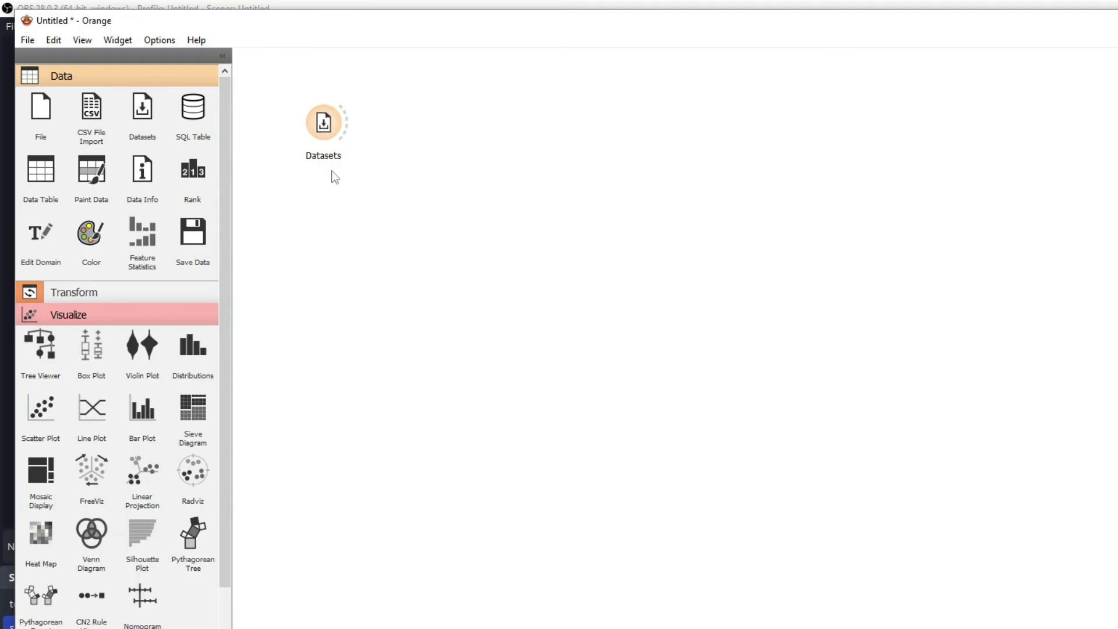
- Add SVM, Test and Score, and Predictions widgets to the Iris workflow
right_click(444, 228)
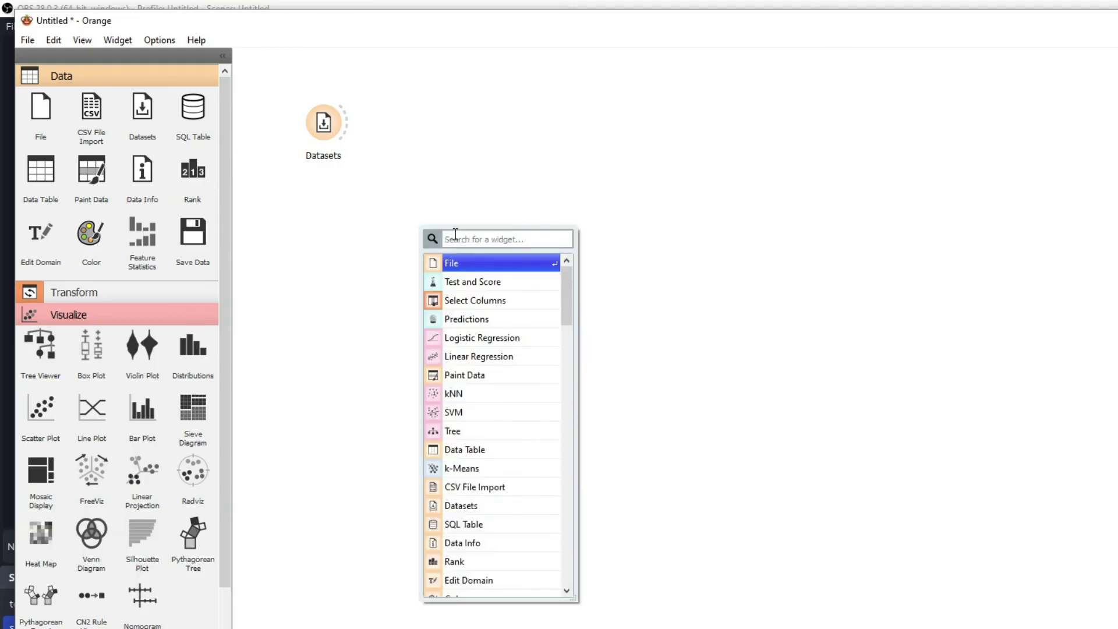
text(s)
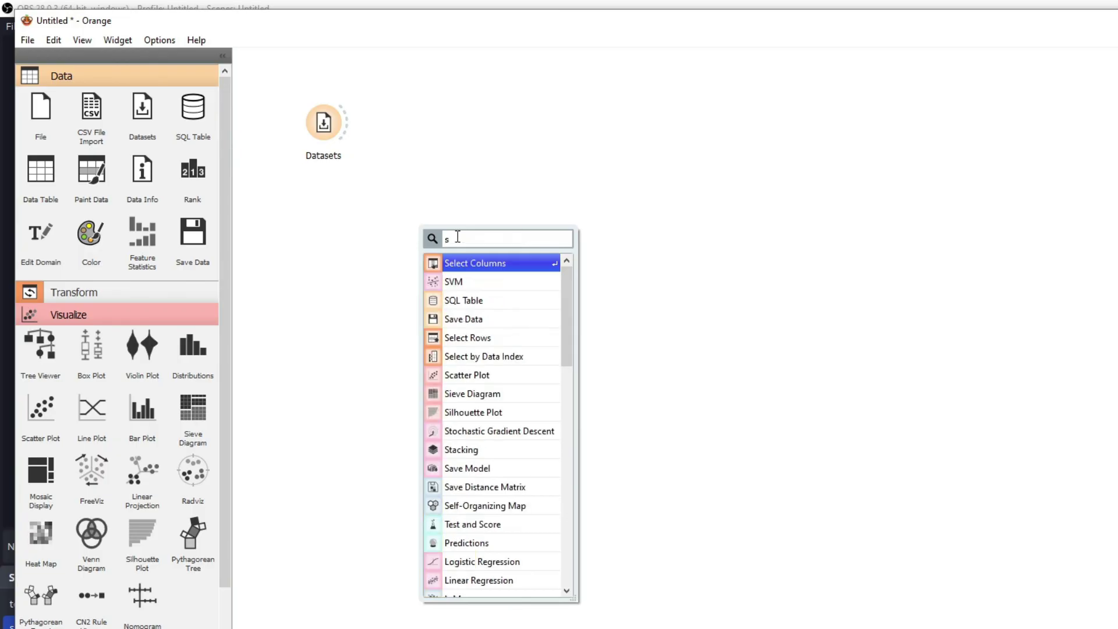
click(471, 279)
drag(421, 226, 395, 216)
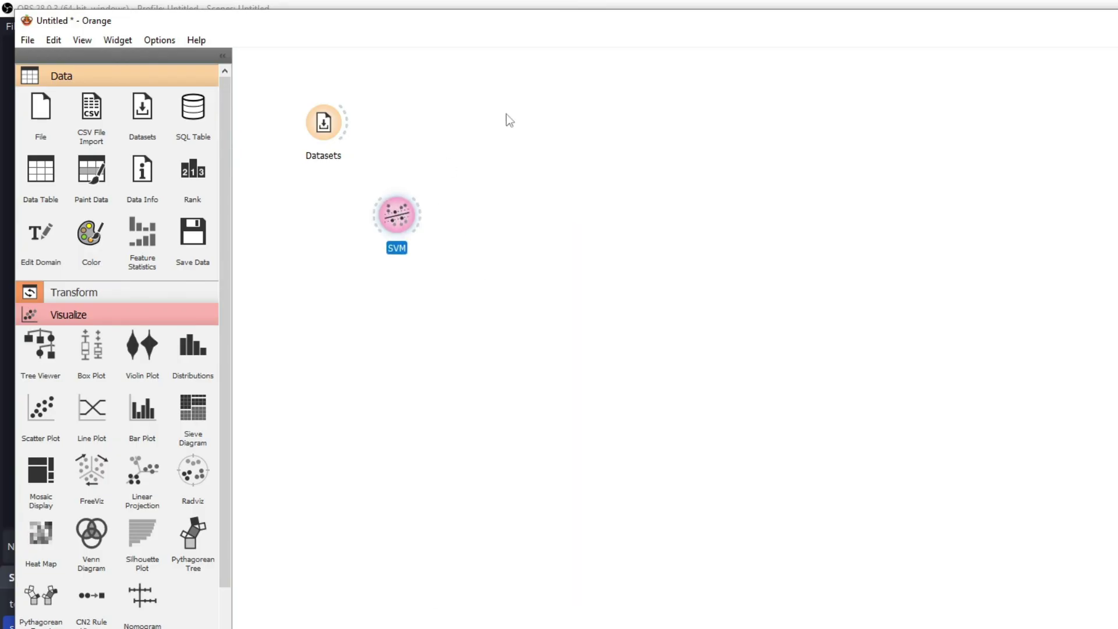
double_click(460, 120)
click(468, 172)
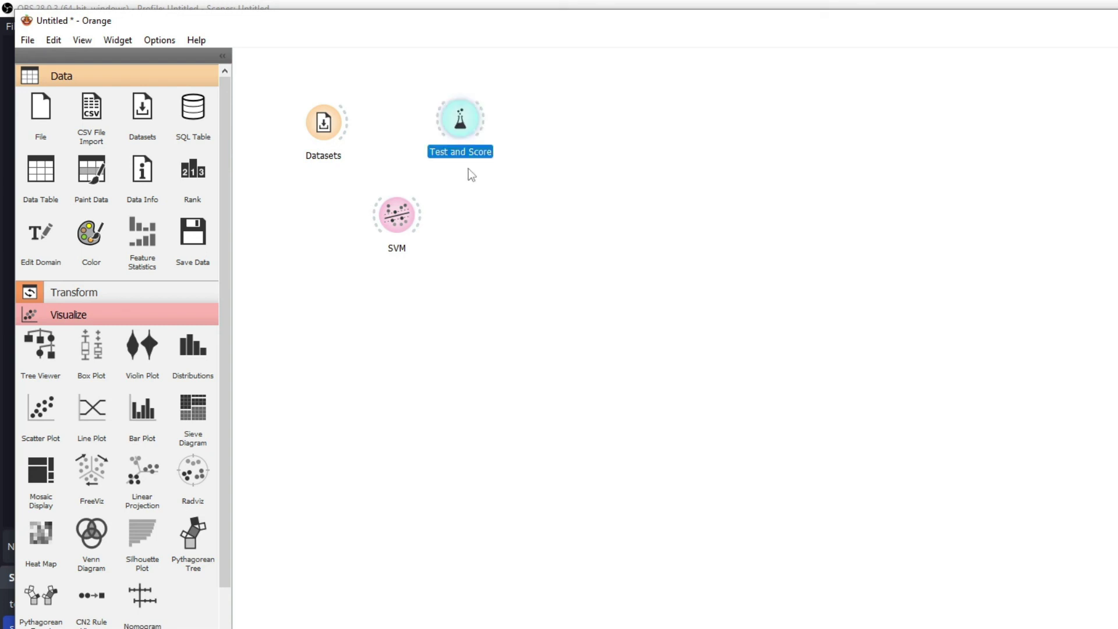
double_click(554, 140)
click(582, 229)
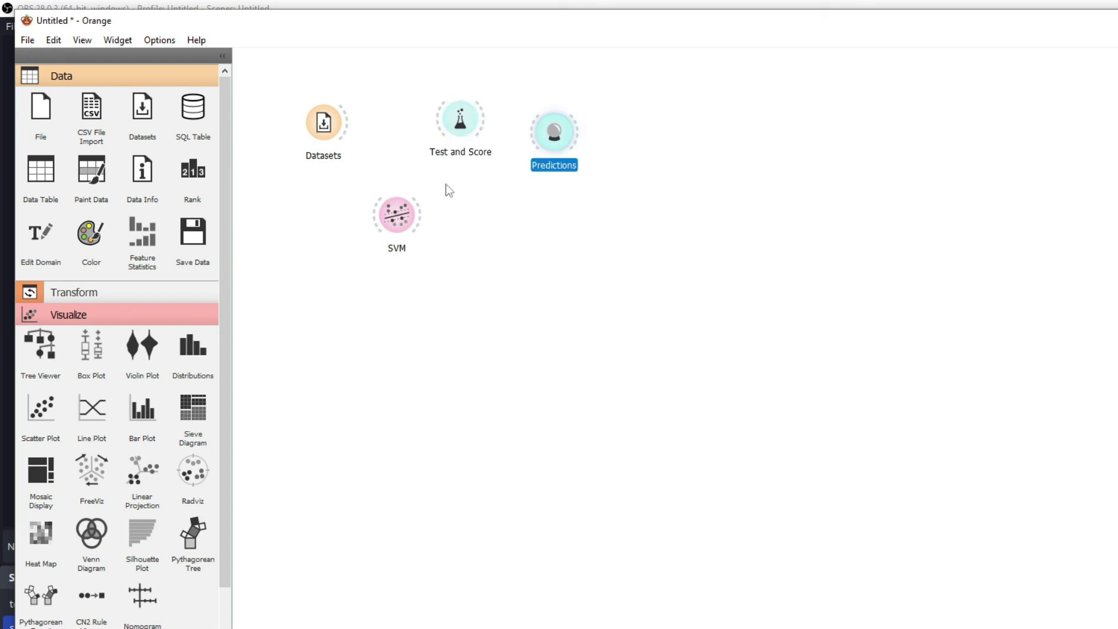
- Connect Datasets and SVM to Test and Score, and link Test and Score to the Predictions widget
drag(347, 136, 401, 121)
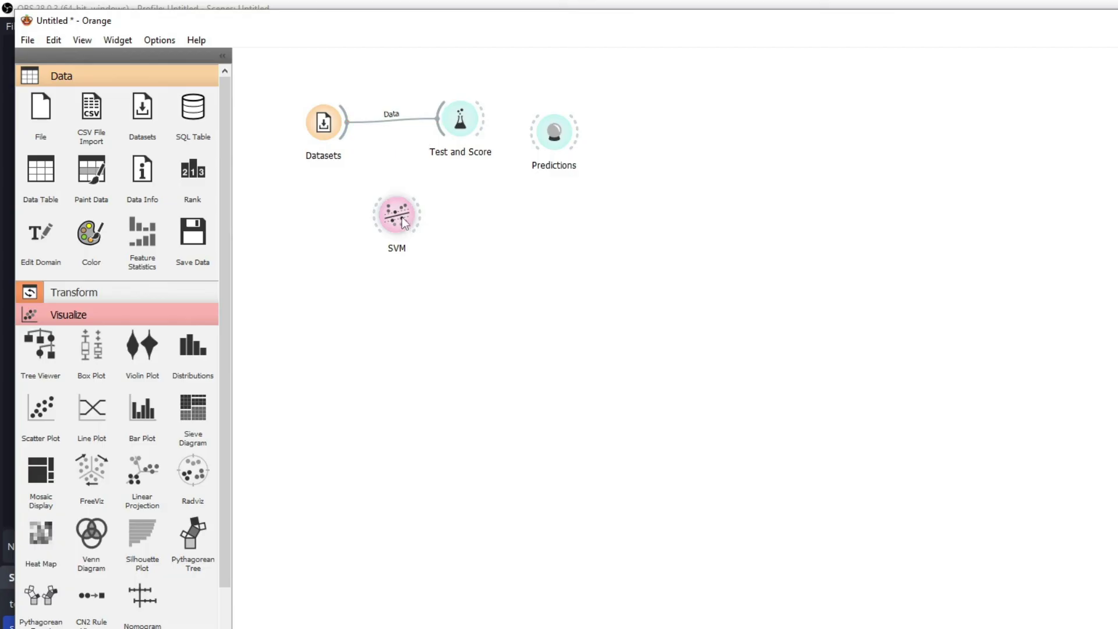
drag(380, 187, 432, 126)
drag(556, 132, 563, 120)
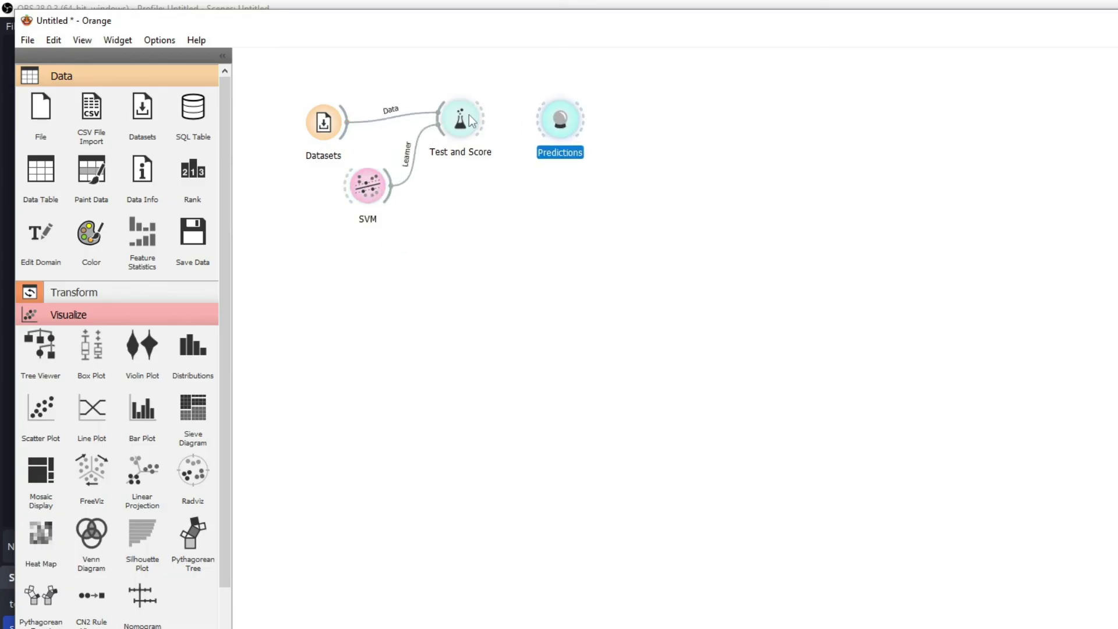
drag(485, 118, 530, 121)
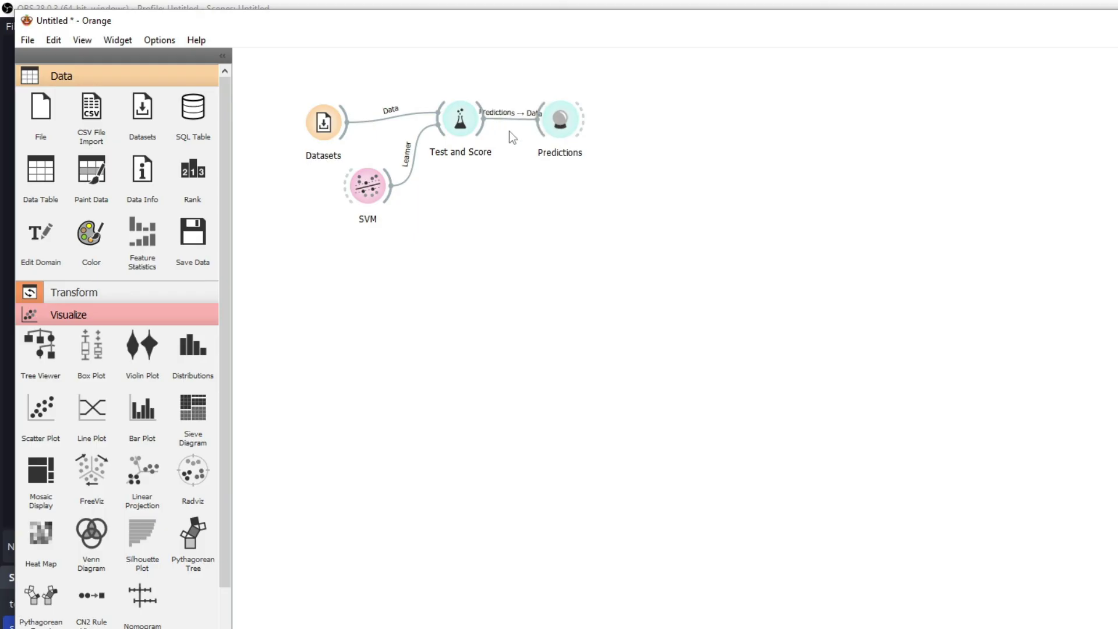
- Review the SVM class predictions and probabilities for the Iris instances in the Predictions table
double_click(547, 131)
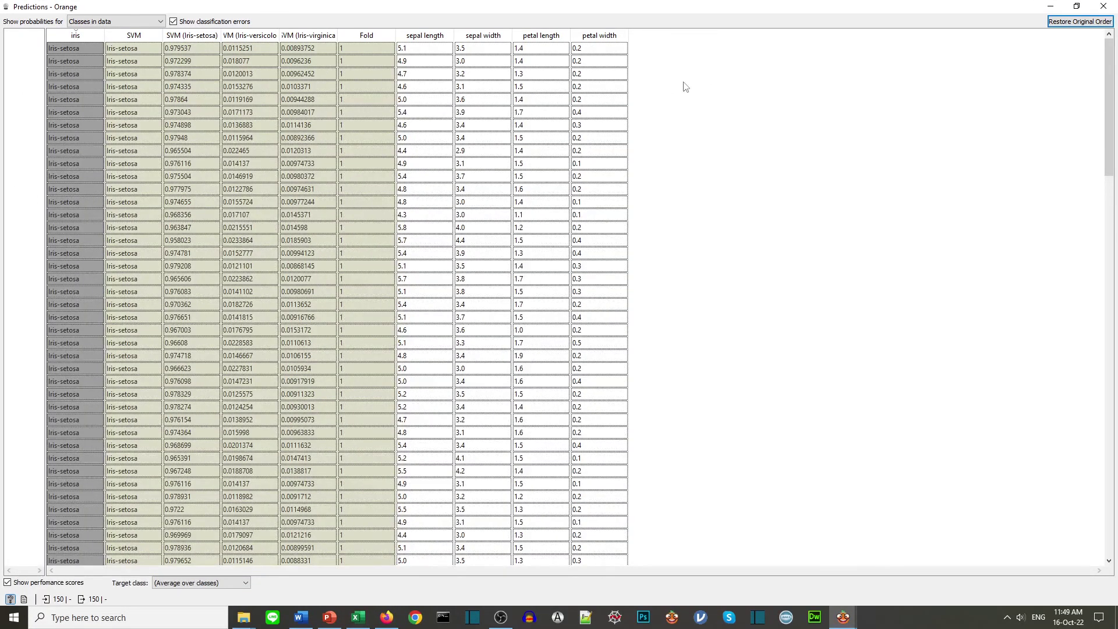
click(1103, 6)
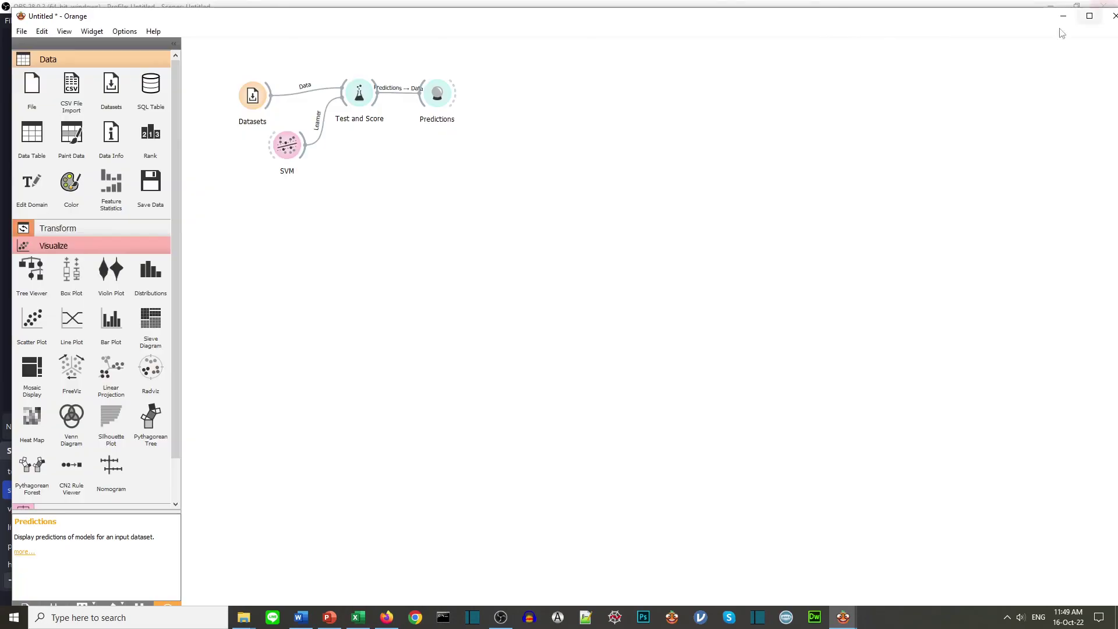
- Add a Confusion Matrix widget below Predictions, connect it to Test and Score, and display its SVM results beside the workflow
right_click(445, 188)
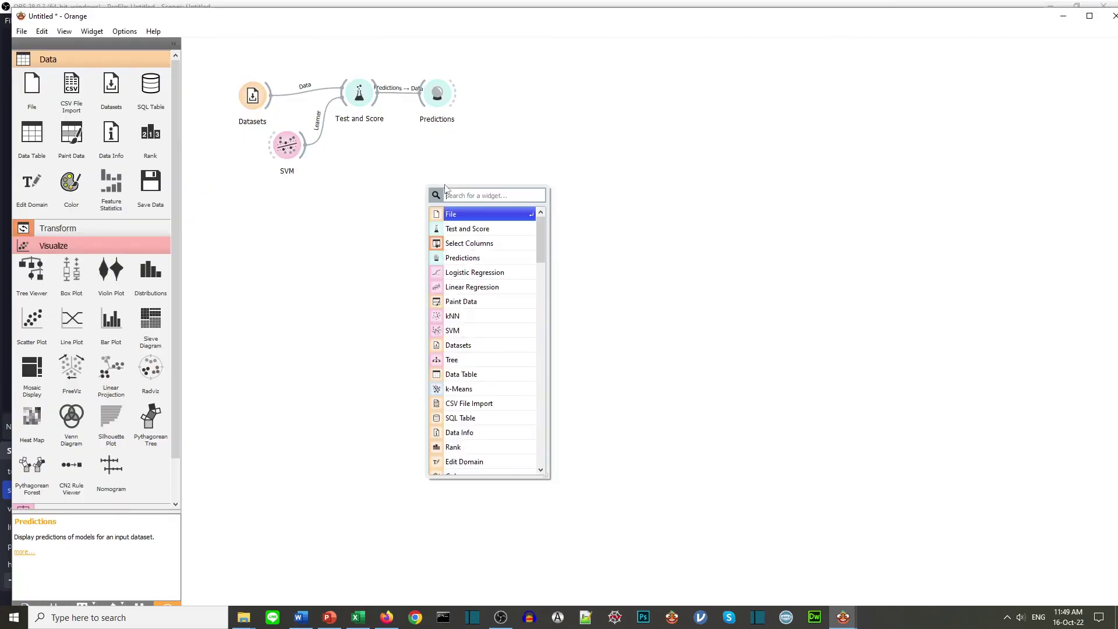
text(con)
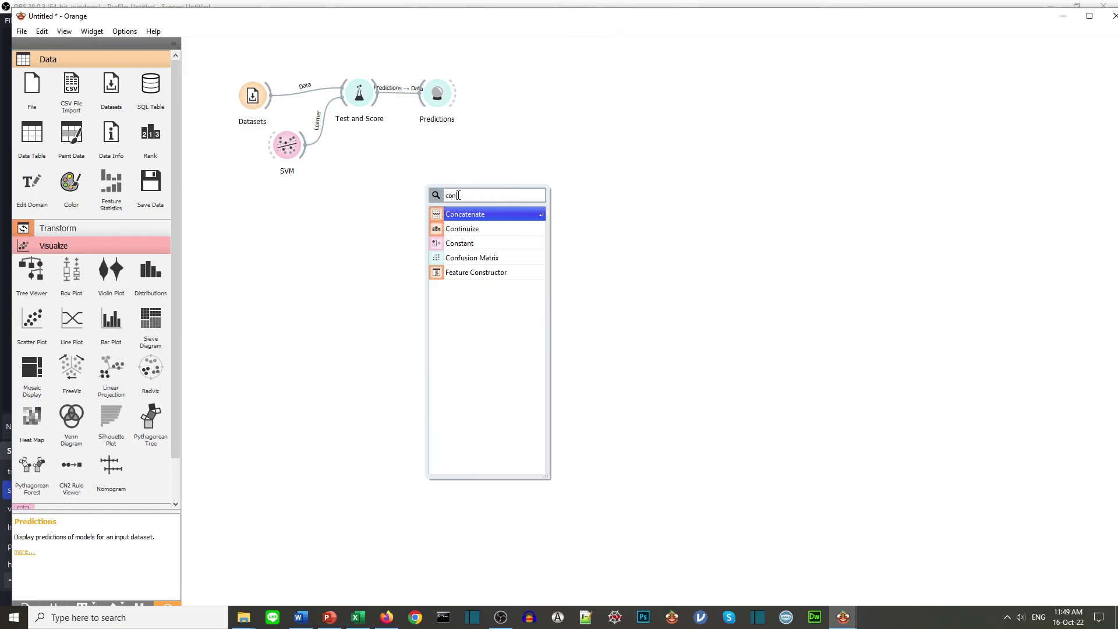
click(460, 258)
drag(444, 191, 433, 158)
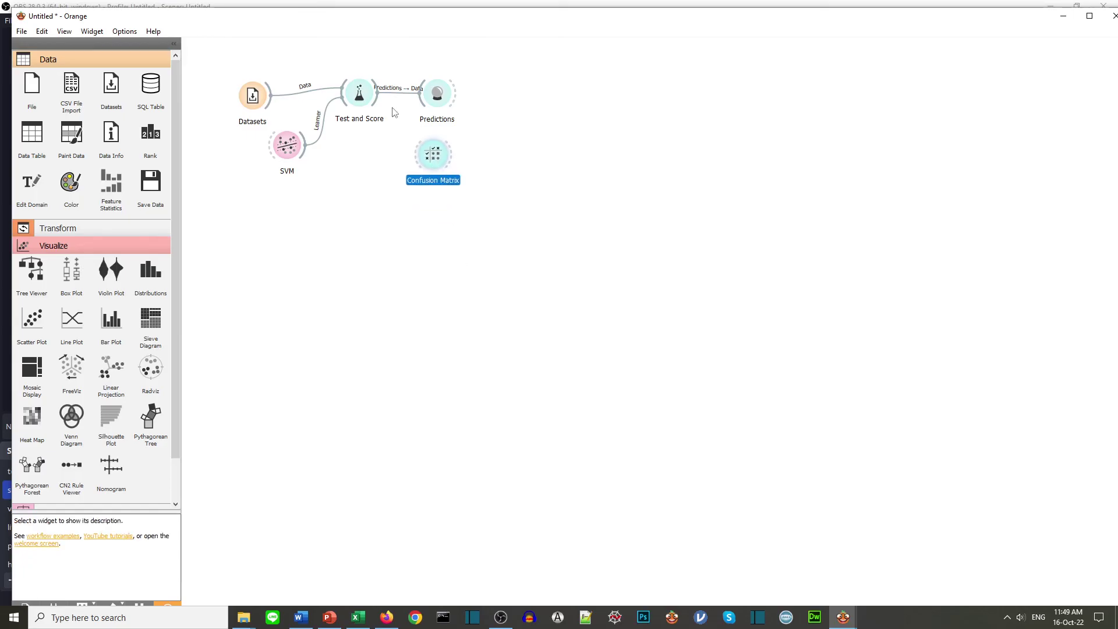
drag(378, 93, 434, 160)
double_click(434, 160)
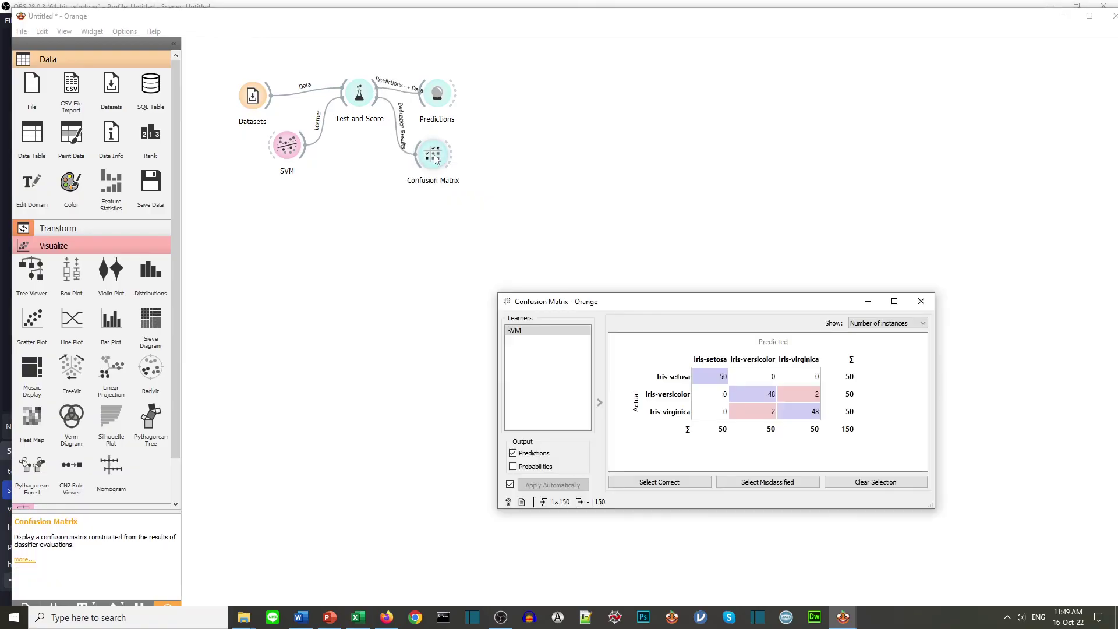
drag(646, 305, 635, 95)
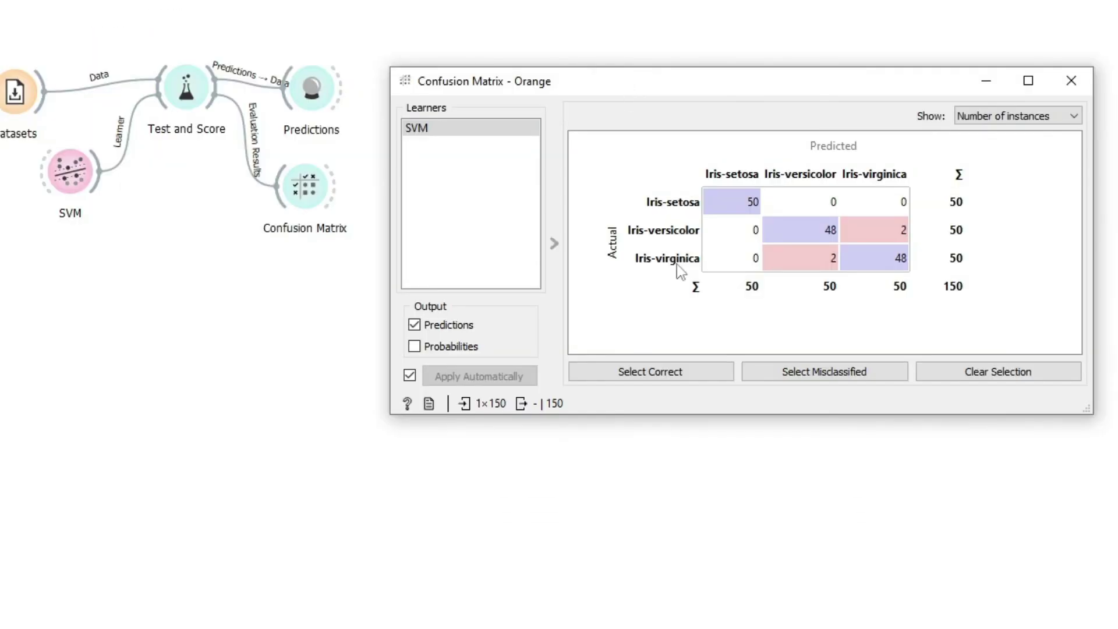